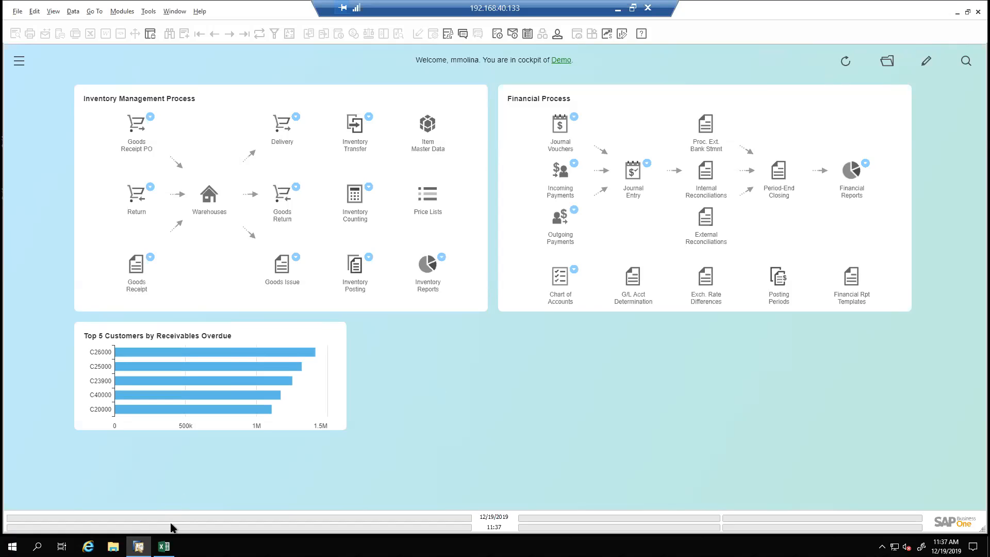
Switch to Excel and maximize the Inventory Counting OEC Computers workbook
click(164, 546)
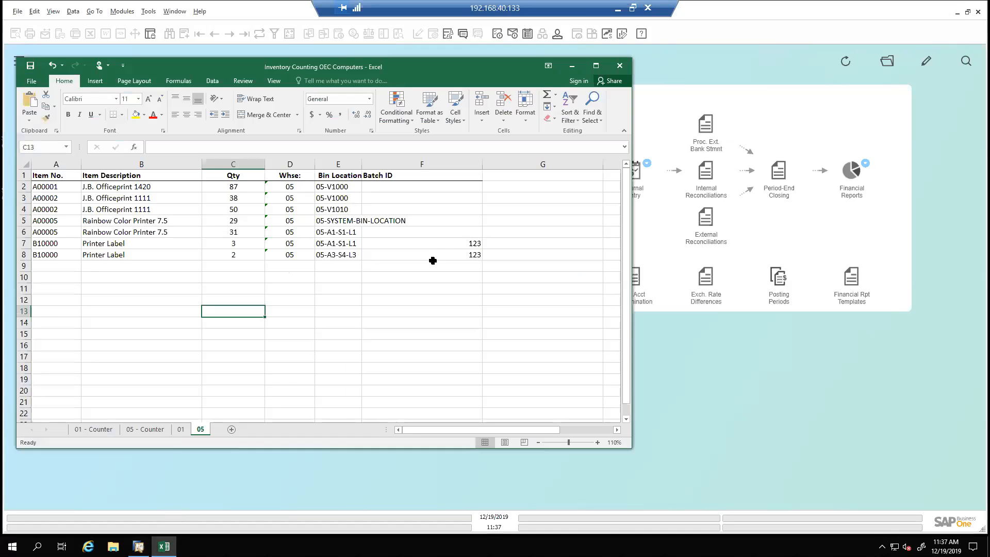
click(595, 66)
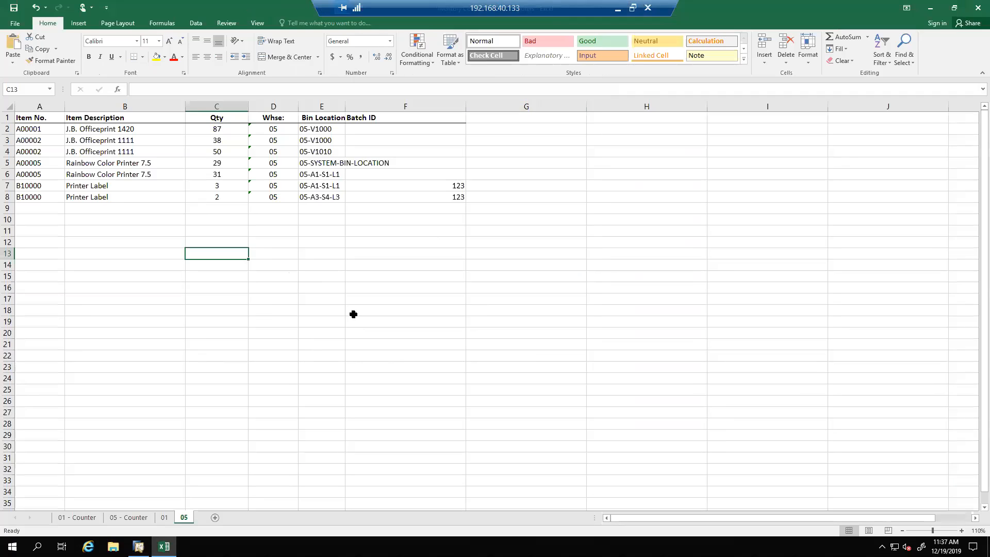
click(354, 312)
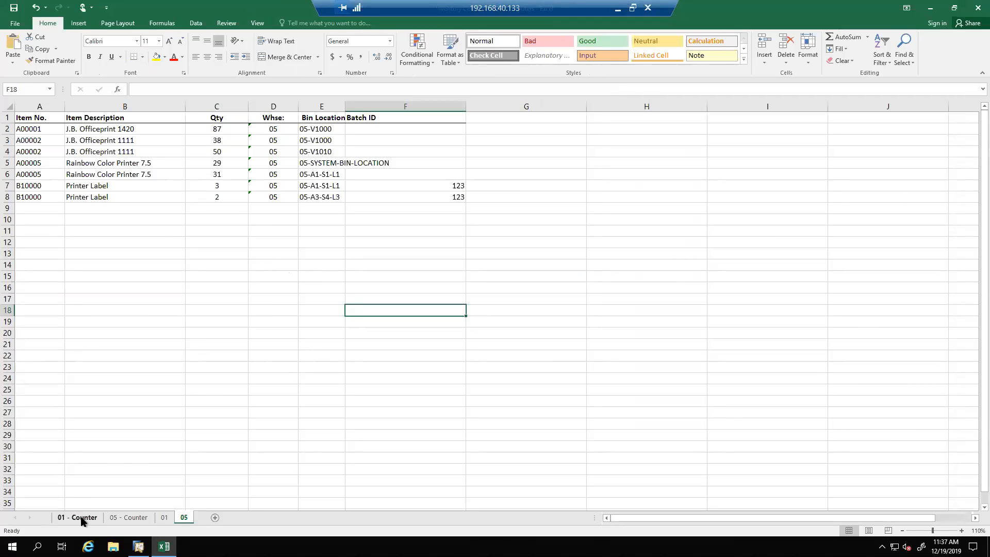
Examine the item numbers, descriptions and warehouse codes on the 01 - Counter sheet at 120% zoom
click(77, 517)
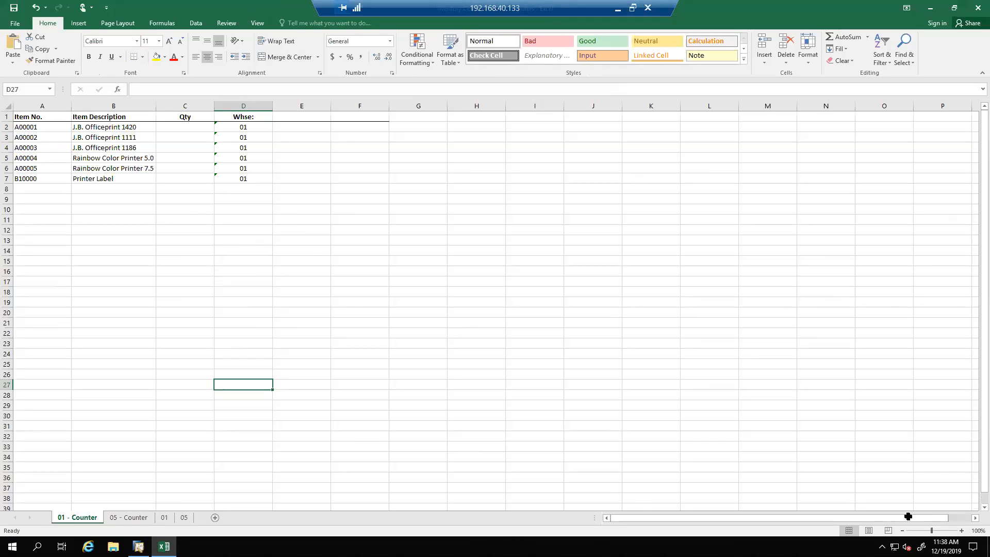
click(962, 531)
click(962, 530)
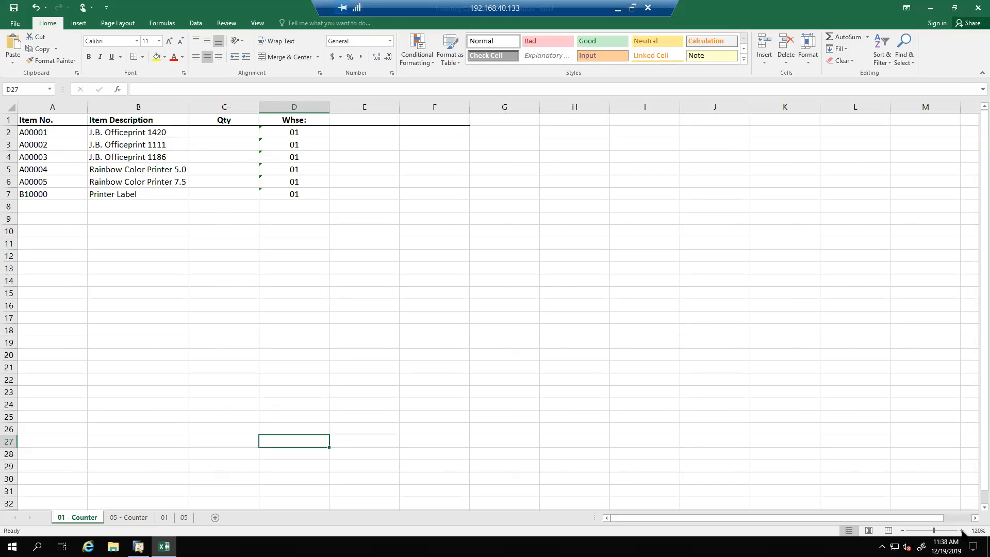
click(71, 194)
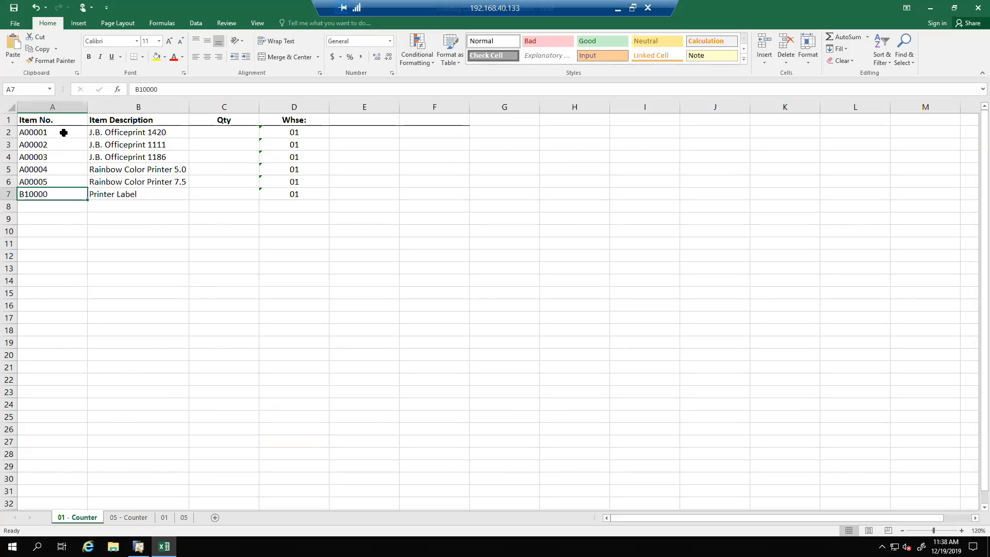
drag(64, 132, 144, 194)
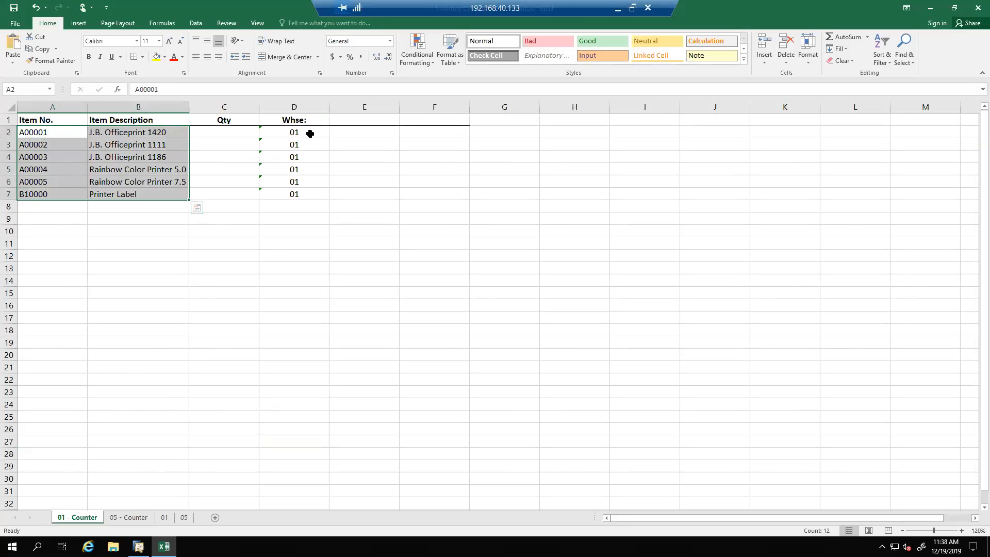
drag(311, 133, 311, 194)
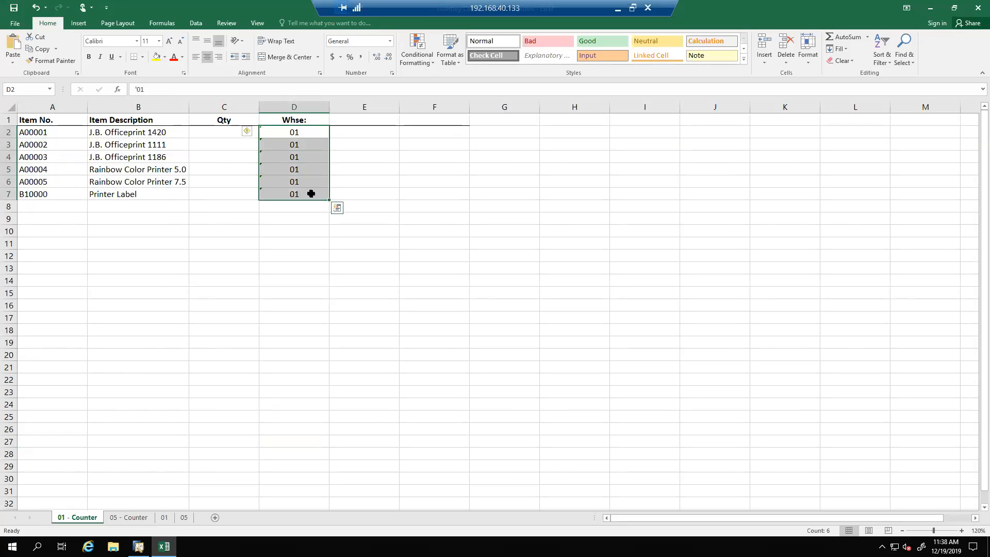
click(311, 194)
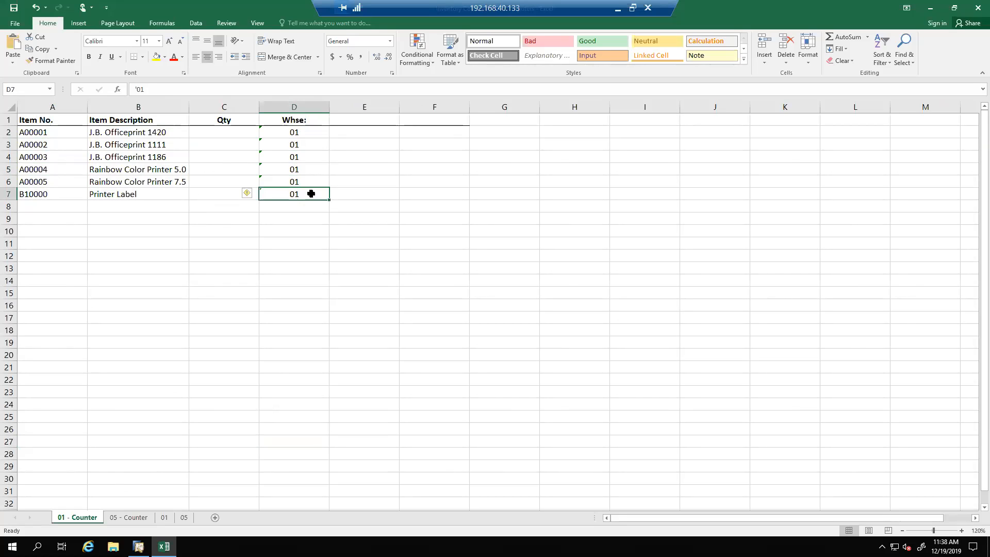
drag(311, 133, 307, 199)
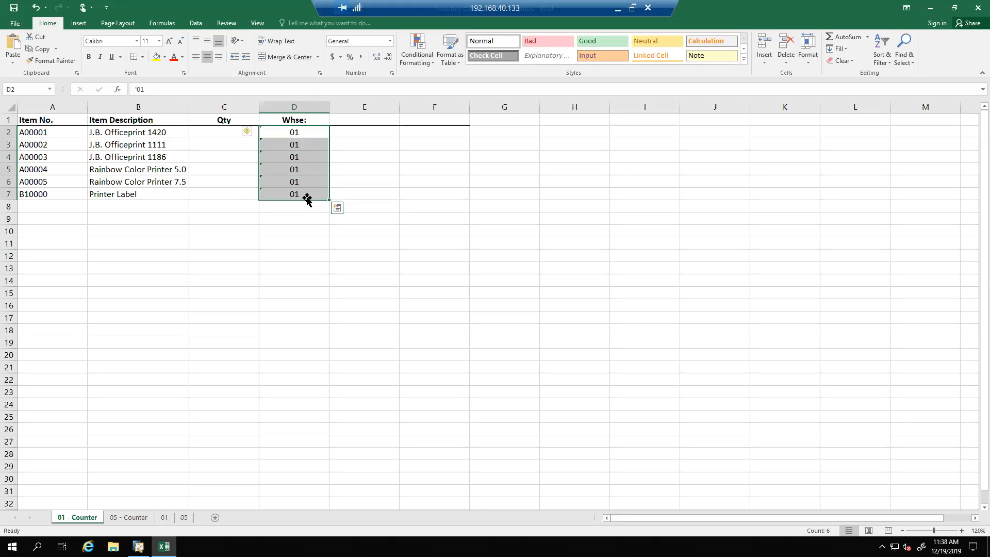
click(209, 276)
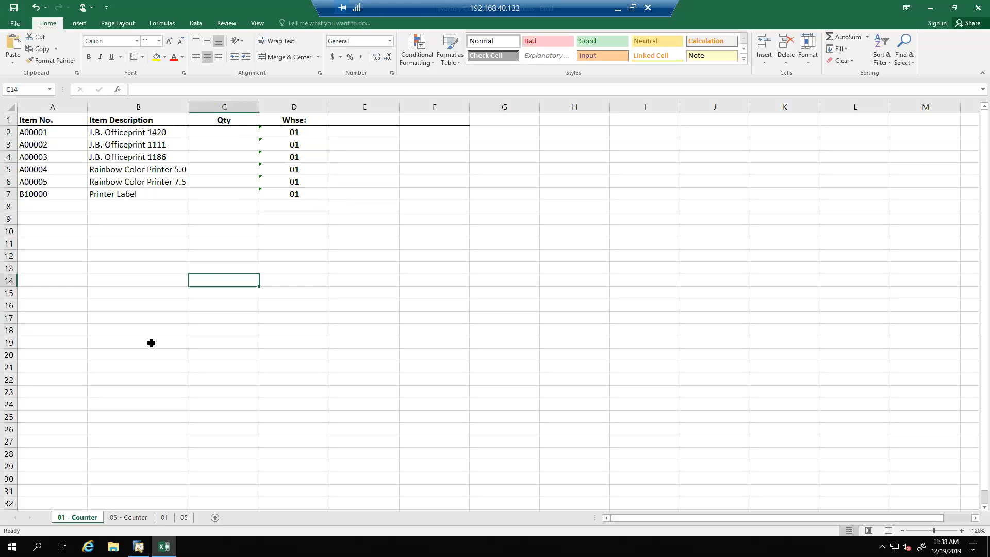
Examine the Bin Location and Batch ID columns and the item numbers on the 05 - Counter sheet
click(134, 517)
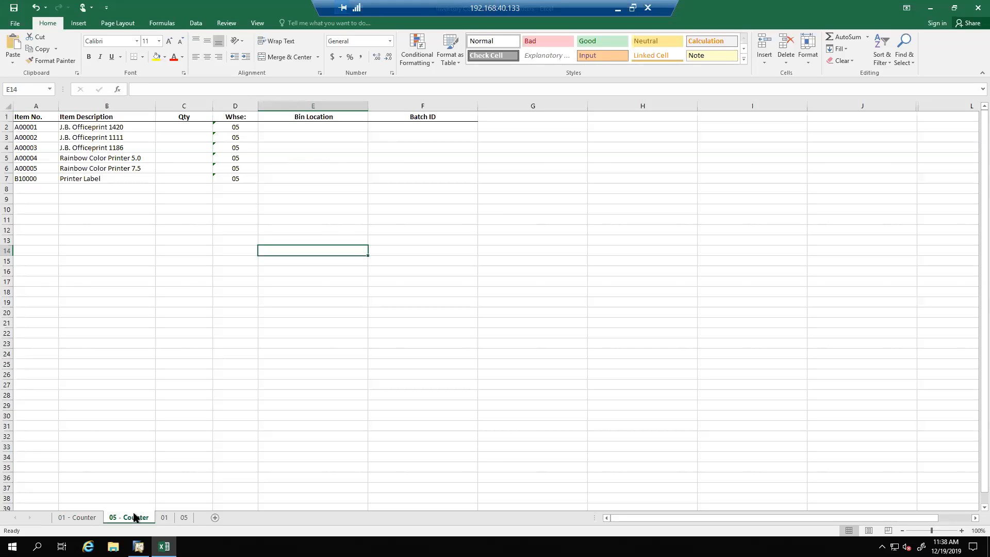
click(310, 129)
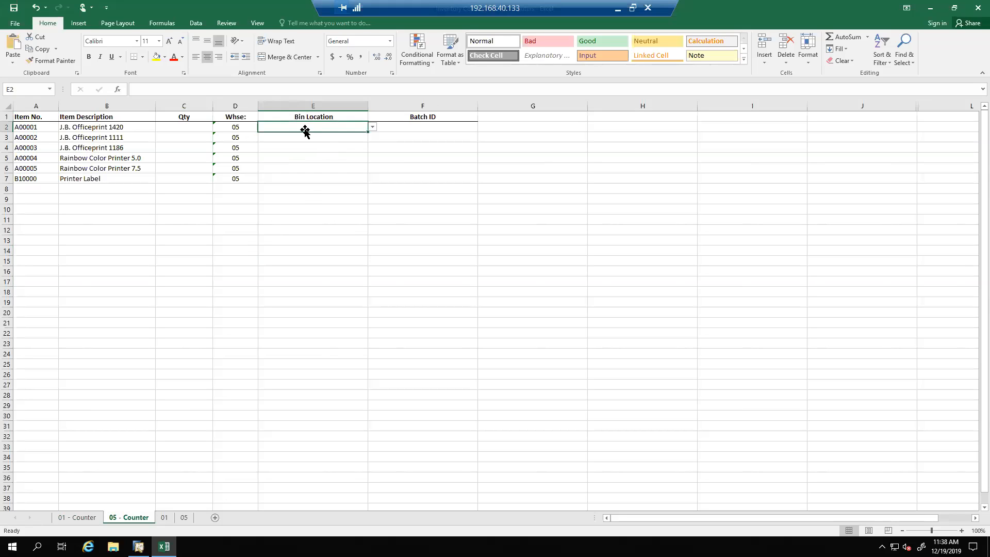
click(420, 127)
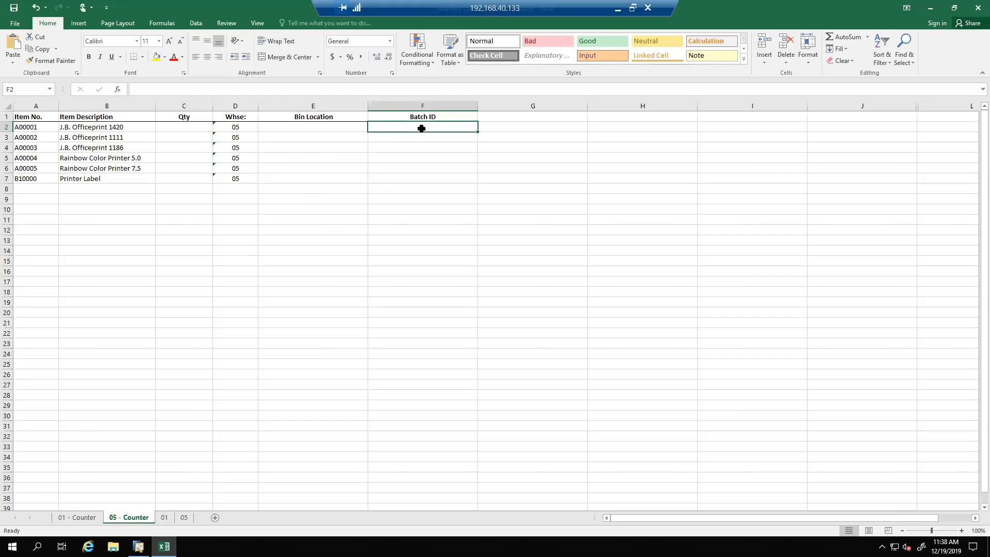
click(45, 127)
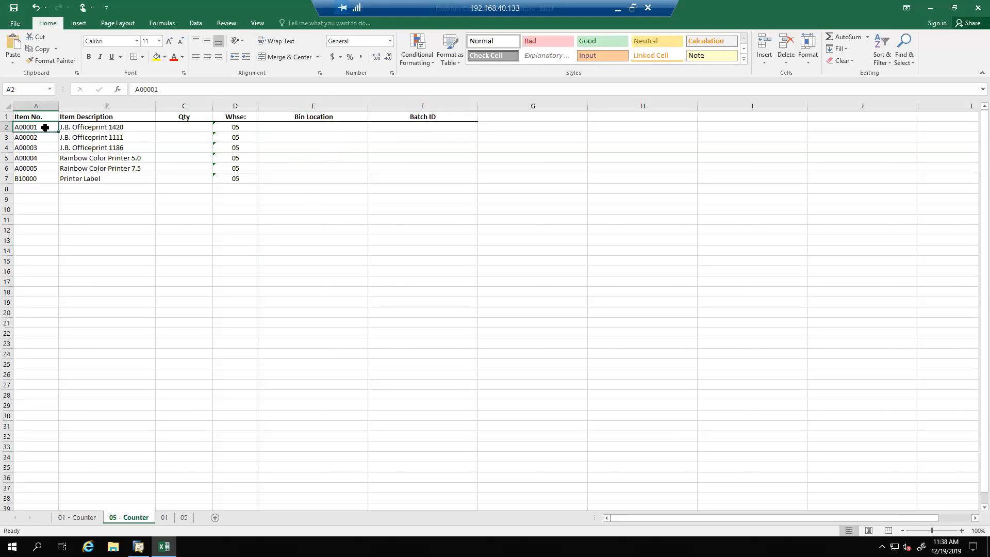
click(49, 167)
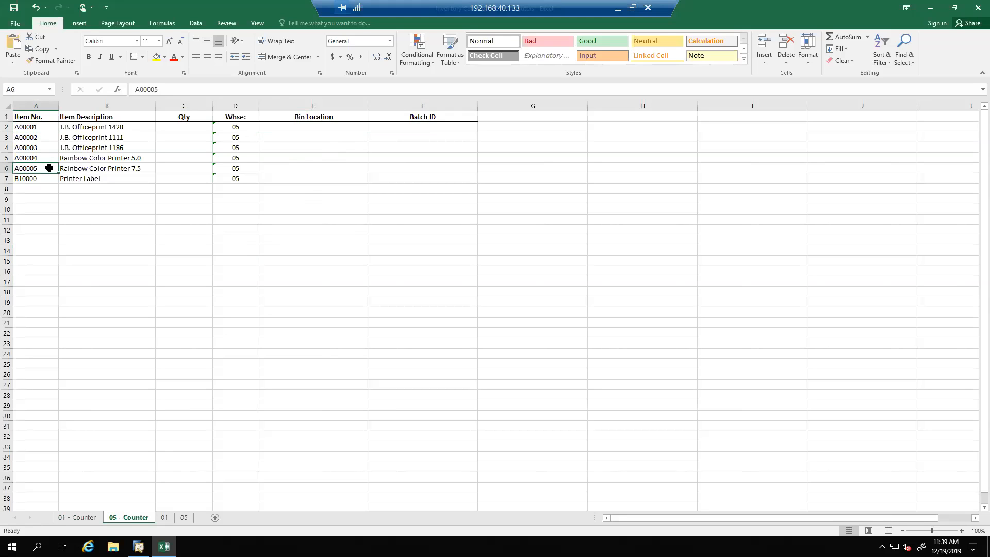
click(48, 180)
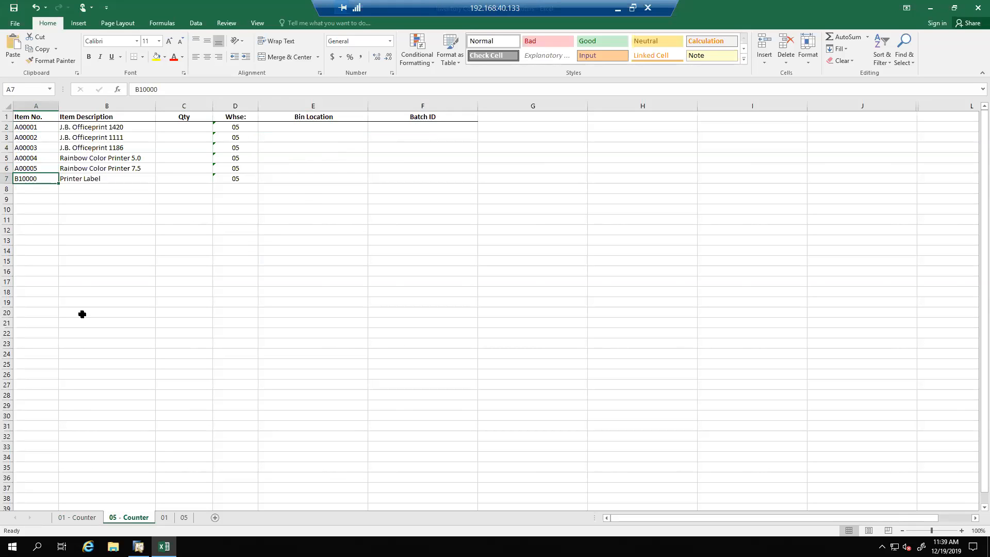
Compare the Printer Label item and Qty column on 01 - Counter with the Bin Location column on 05 - Counter
click(81, 518)
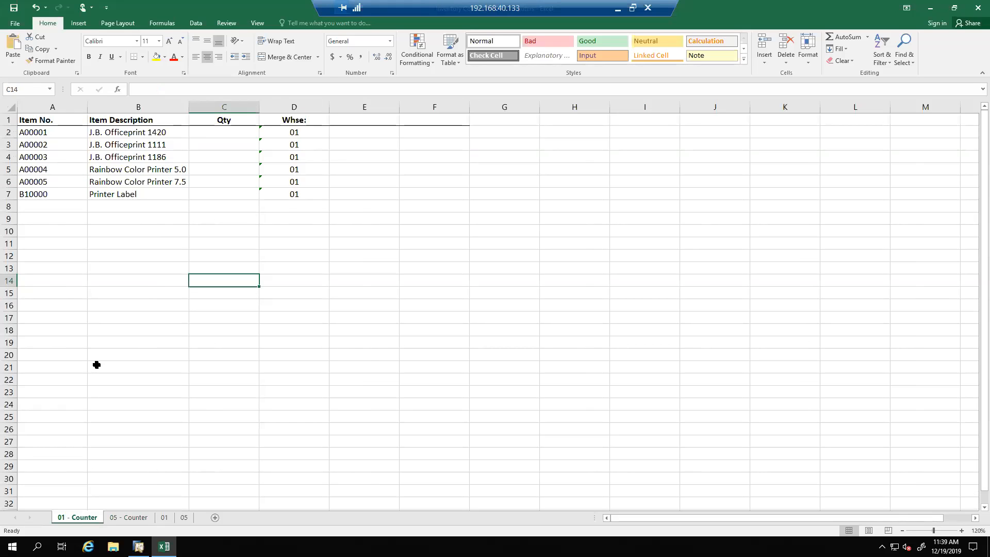
click(143, 196)
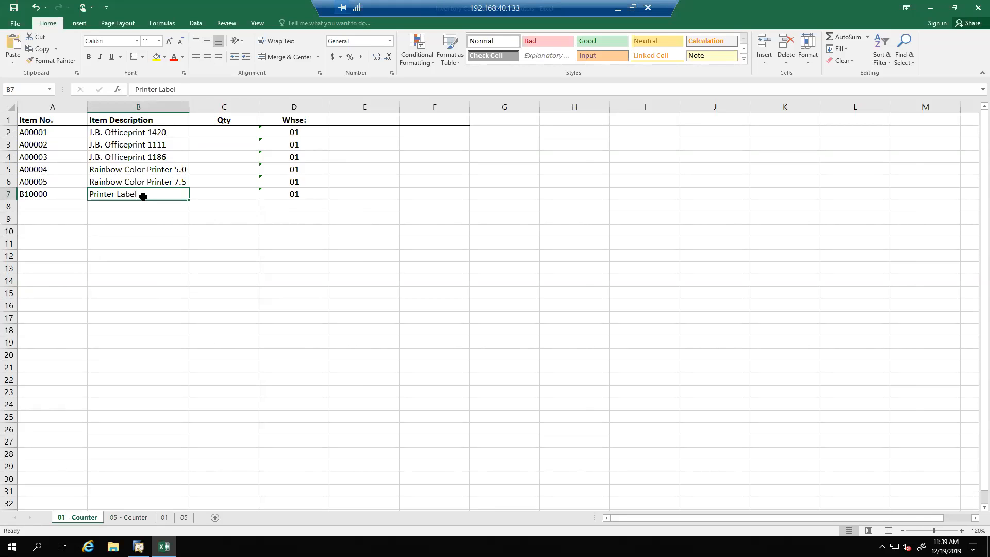
click(155, 405)
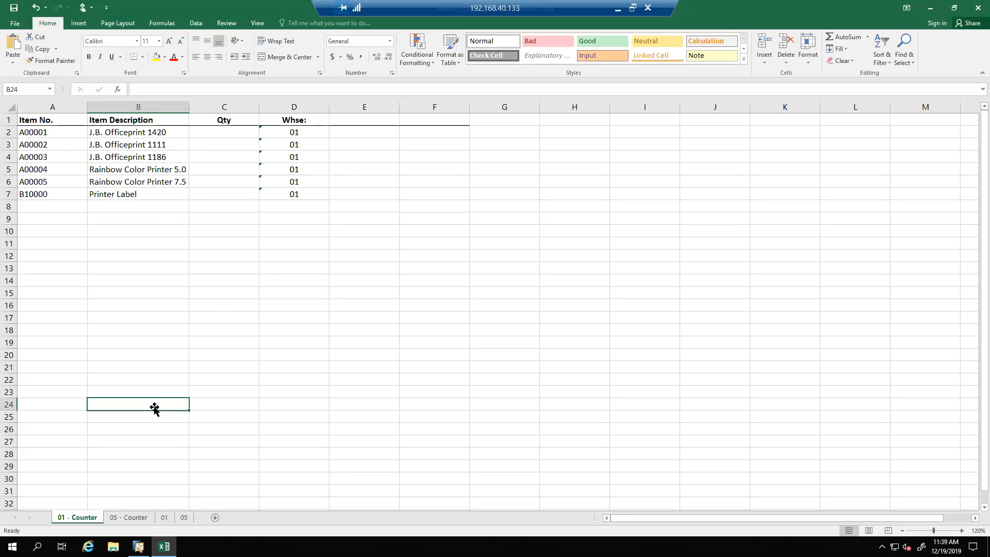
click(233, 136)
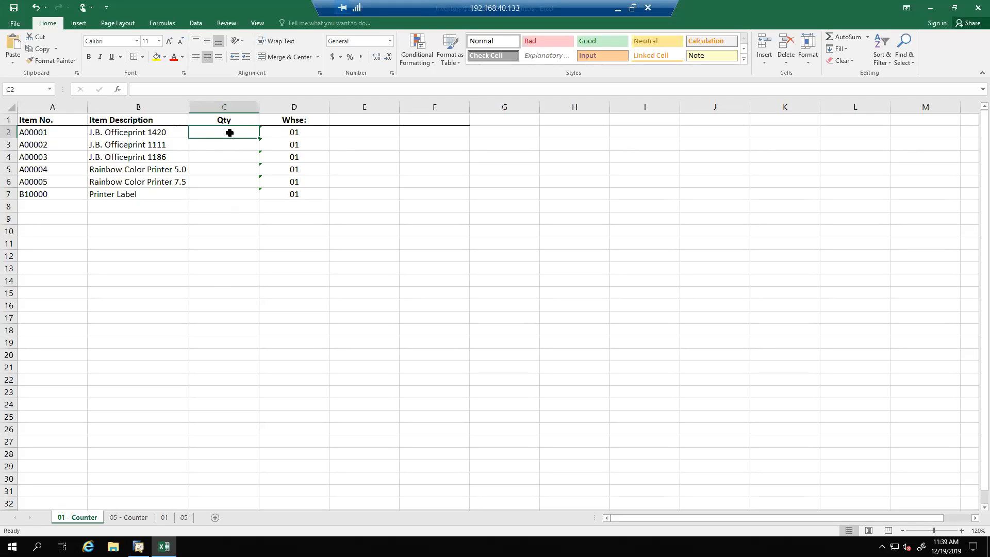
click(135, 518)
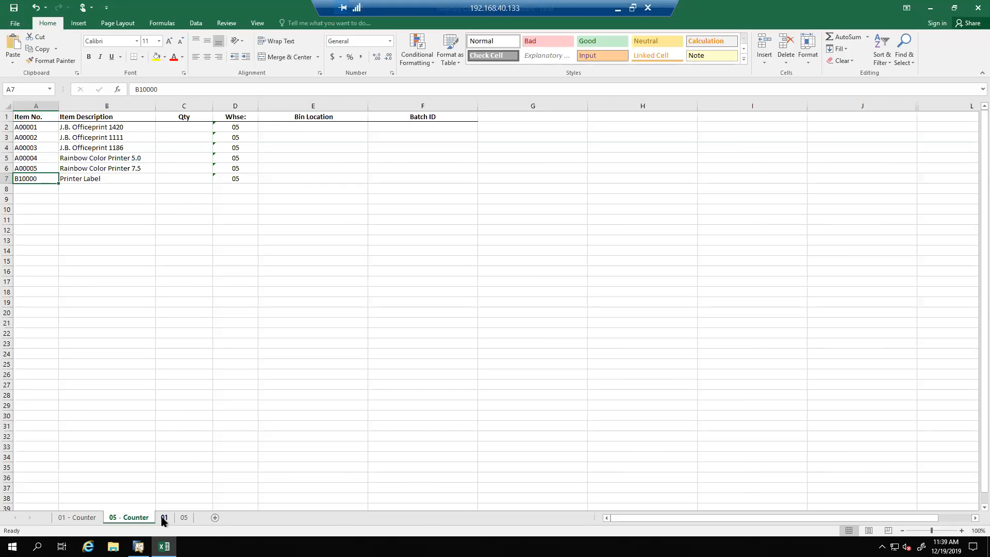
click(295, 129)
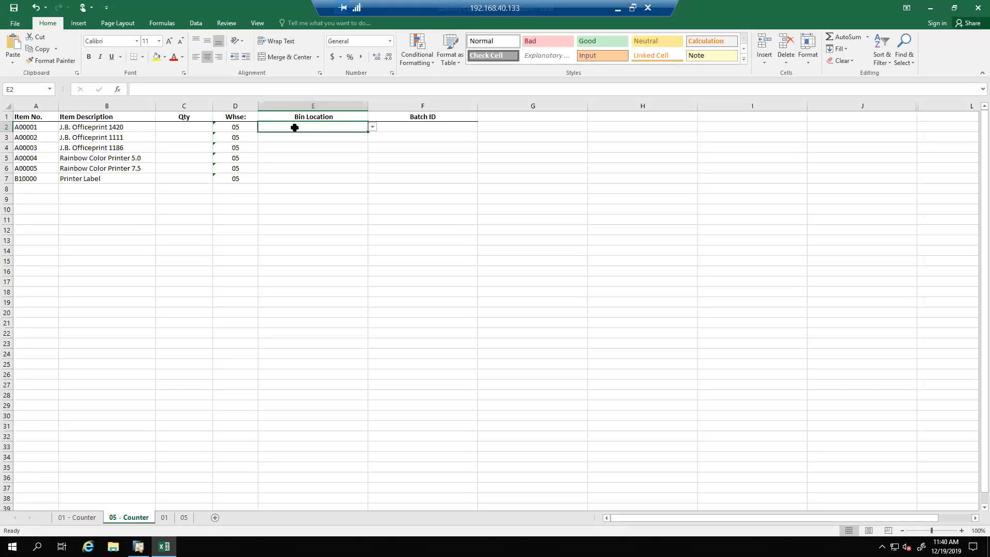
Review the counted item quantities for warehouse 01 on the 01 sheet at 130% zoom
click(164, 518)
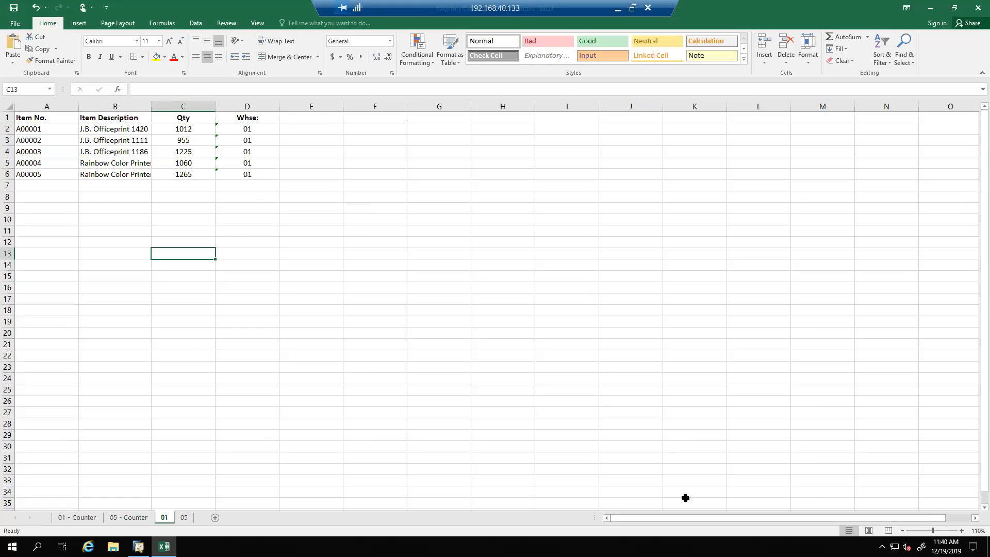
click(962, 530)
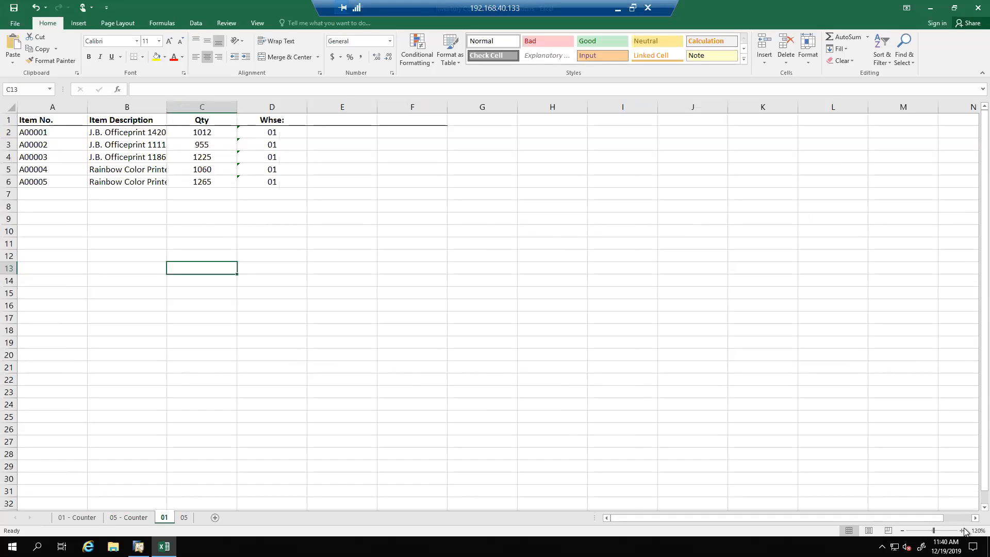
click(962, 530)
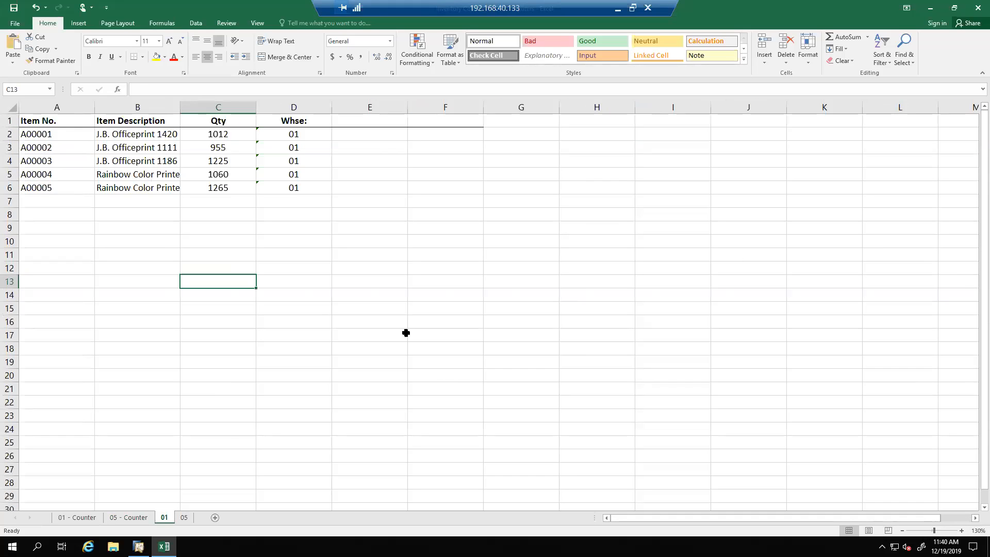
click(68, 134)
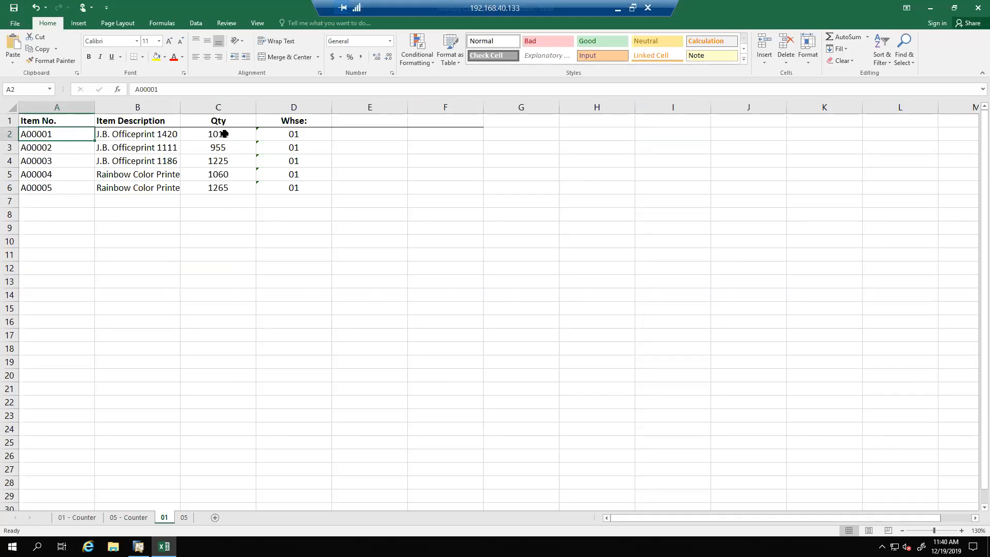
Review sheet 05 at 130% zoom, checking bin locations and quantities for item A00002 and the entries for A00005 and B10000
click(184, 518)
click(174, 233)
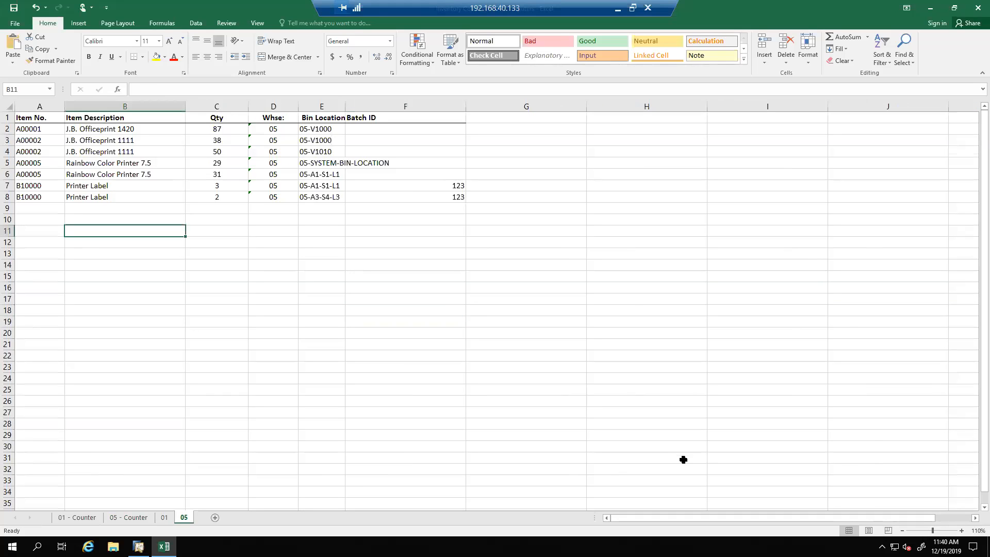
click(962, 530)
click(962, 531)
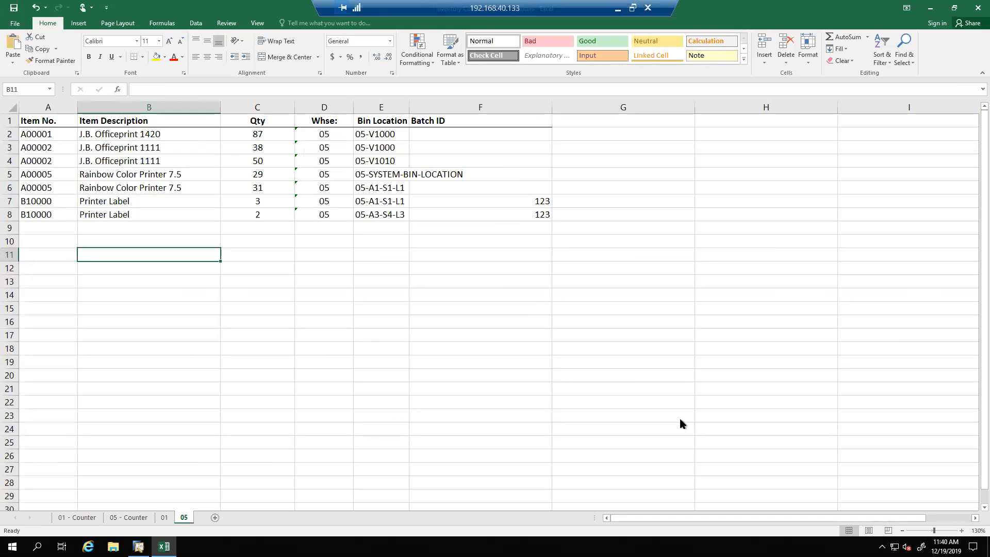
click(406, 346)
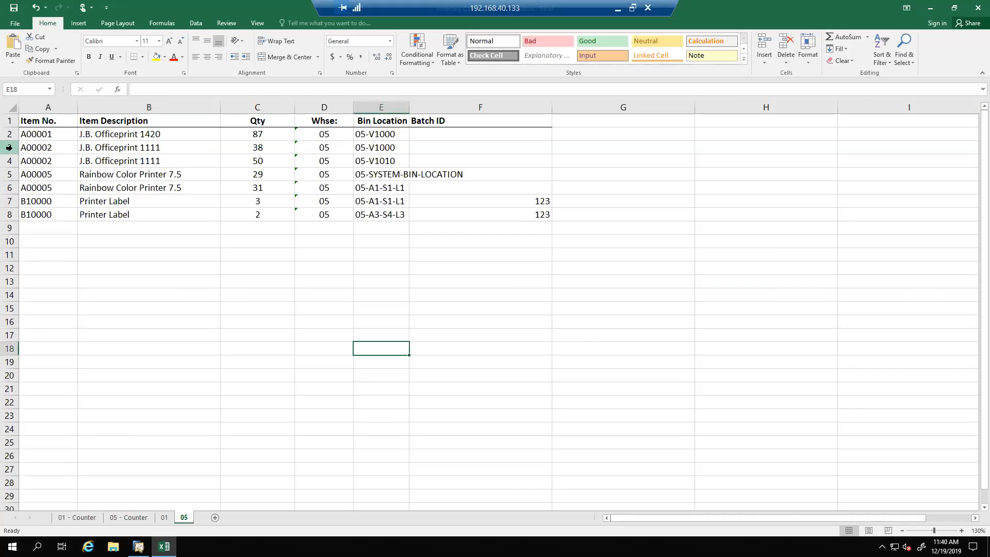
drag(11, 147, 11, 161)
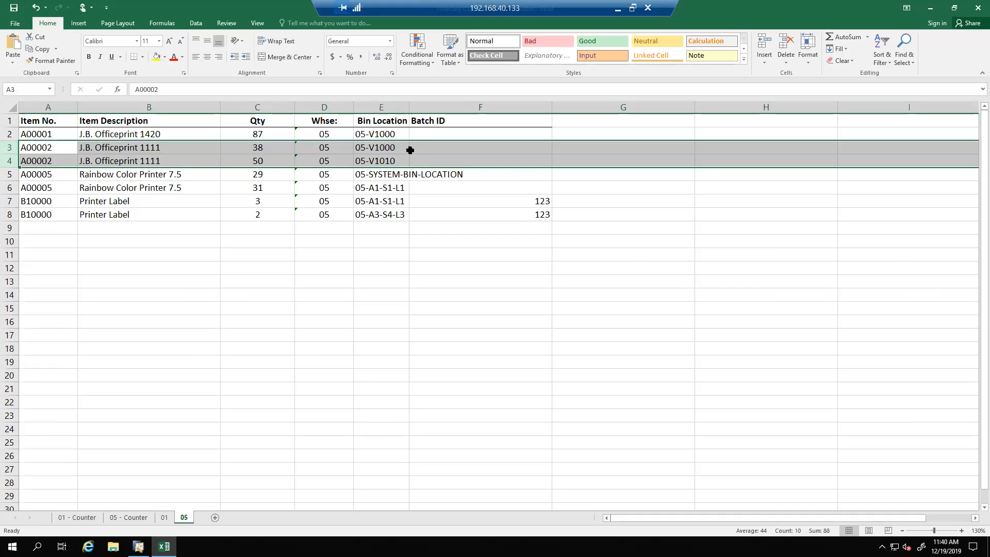
click(408, 149)
click(399, 162)
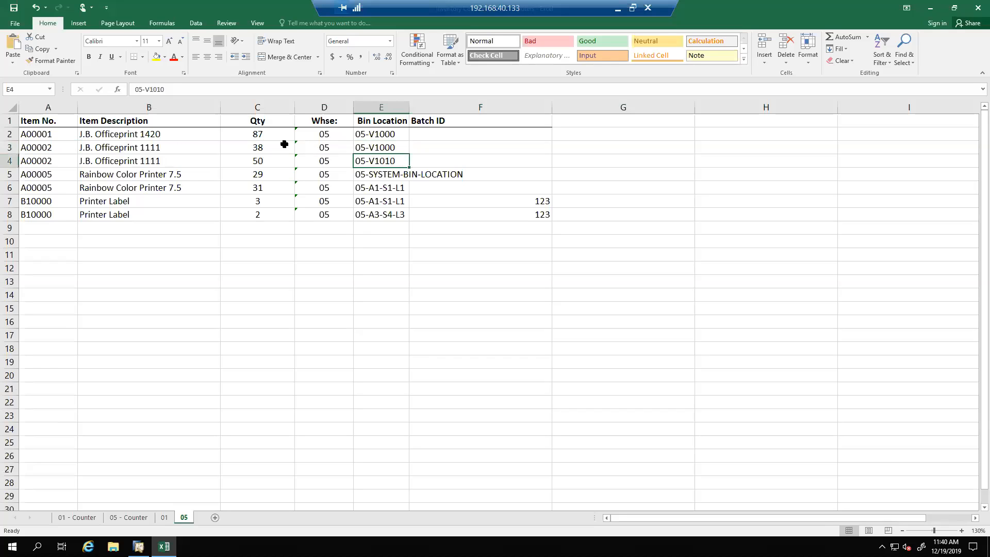
click(282, 148)
click(282, 161)
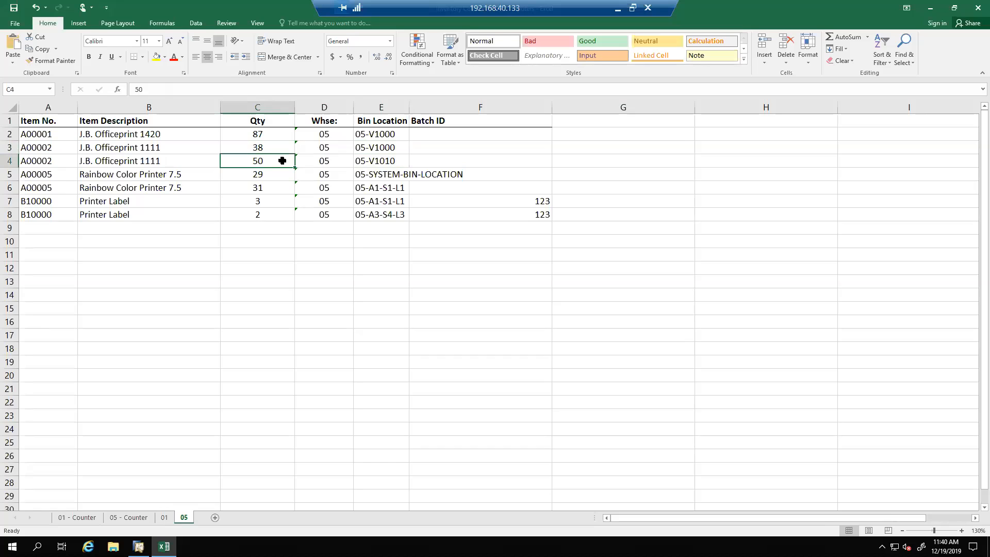
click(68, 178)
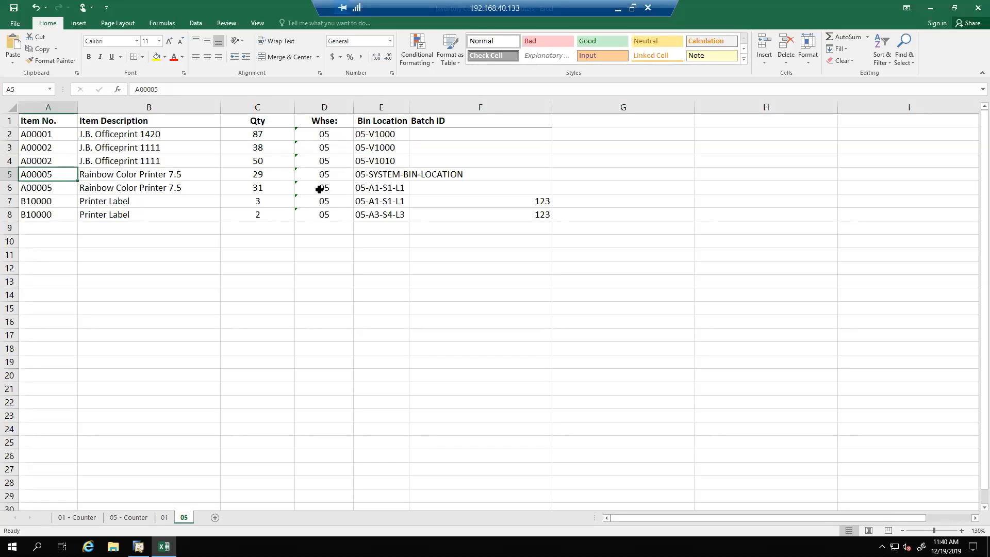
click(64, 203)
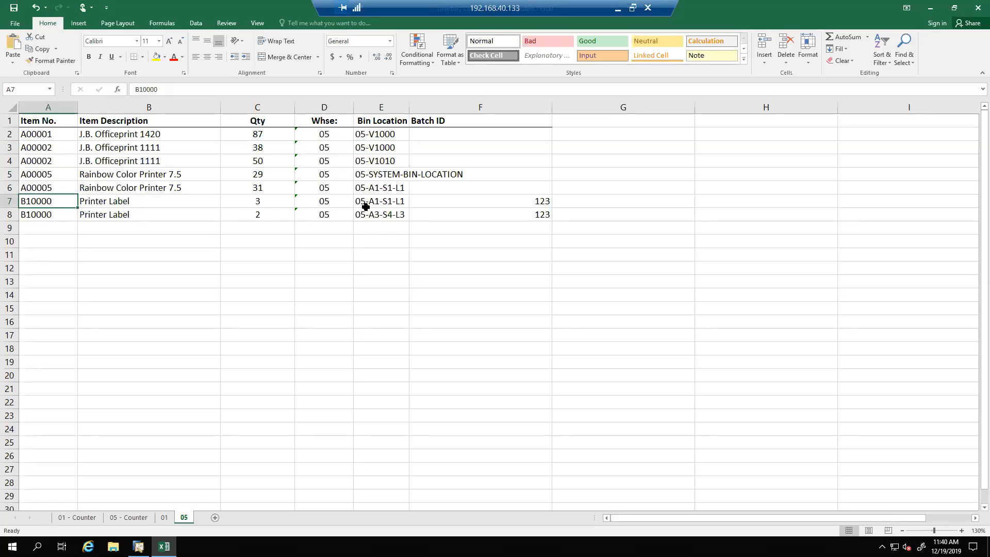
Autofit the Bin Location column on sheet 05 so the longest bin name fits inside it
click(474, 203)
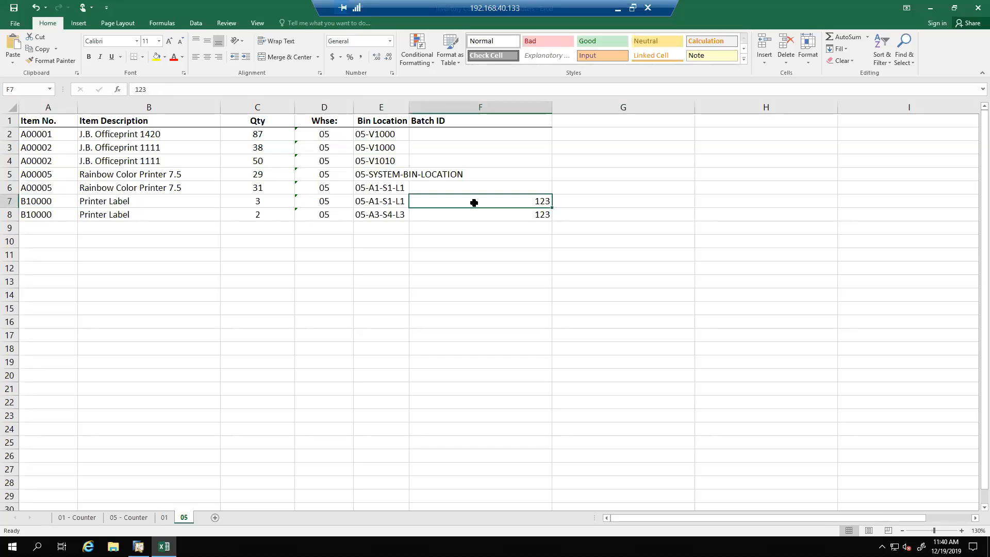
double_click(410, 106)
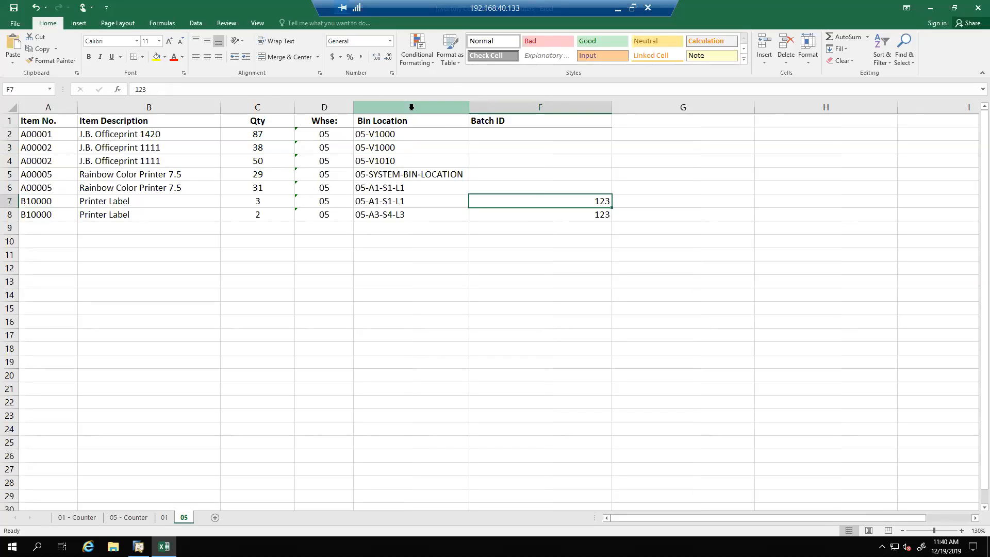
click(424, 213)
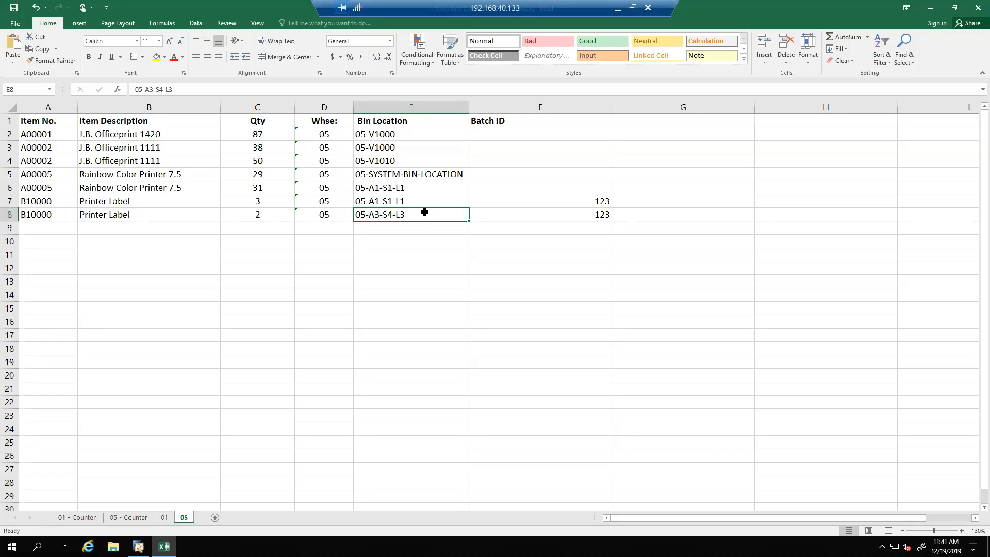
Copy the item rows A2:D6 of sheet 01, without the headers, into a new Notepad document
click(164, 518)
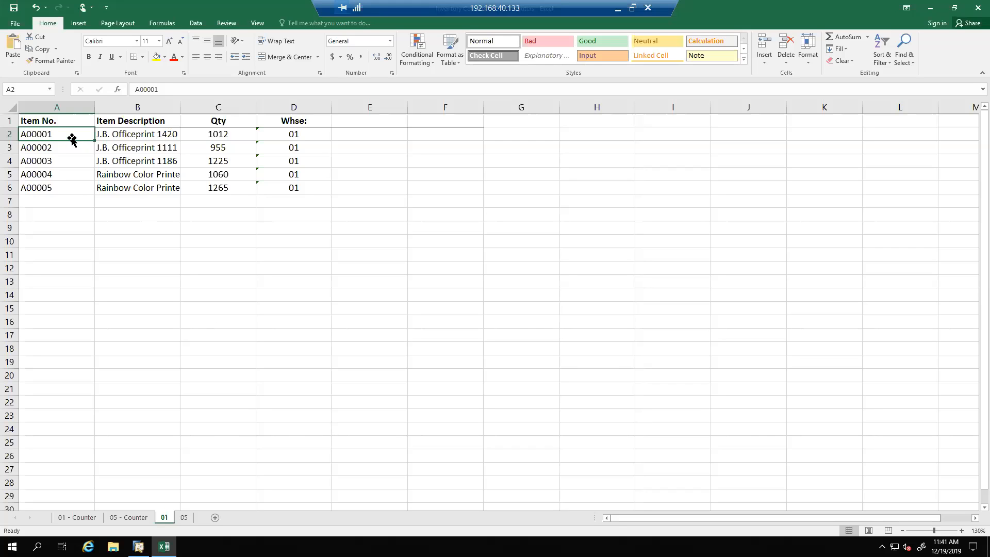
drag(77, 135, 287, 185)
key(ctrl+c)
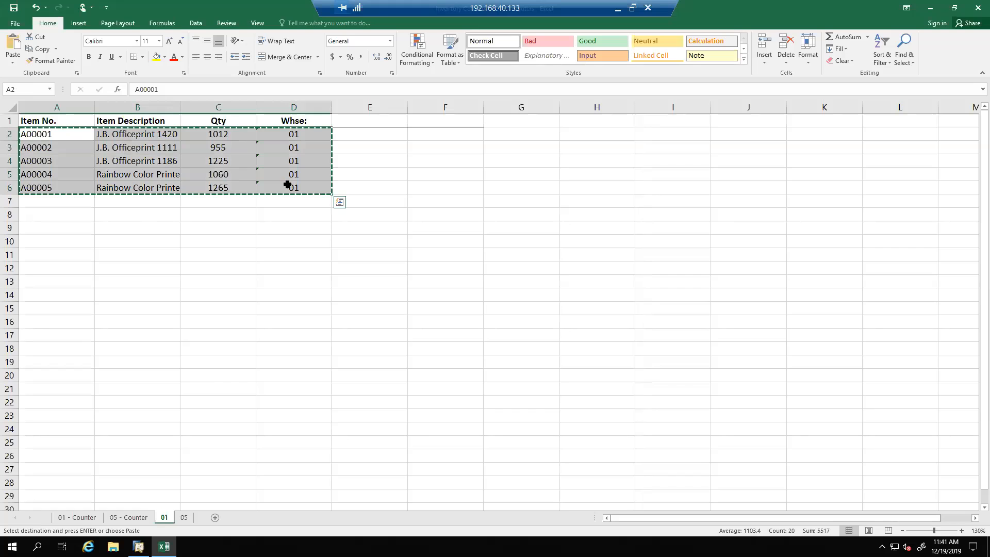
click(37, 546)
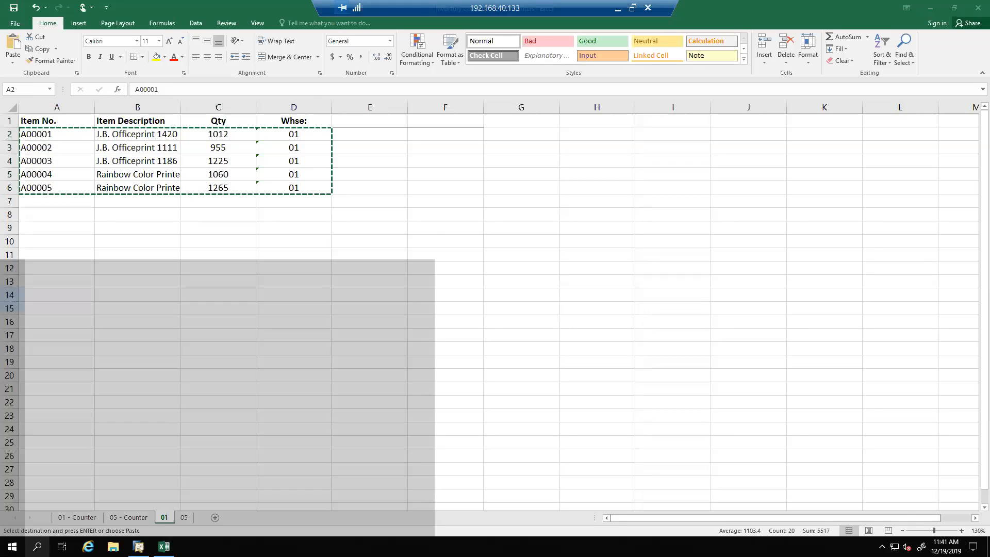
text(note)
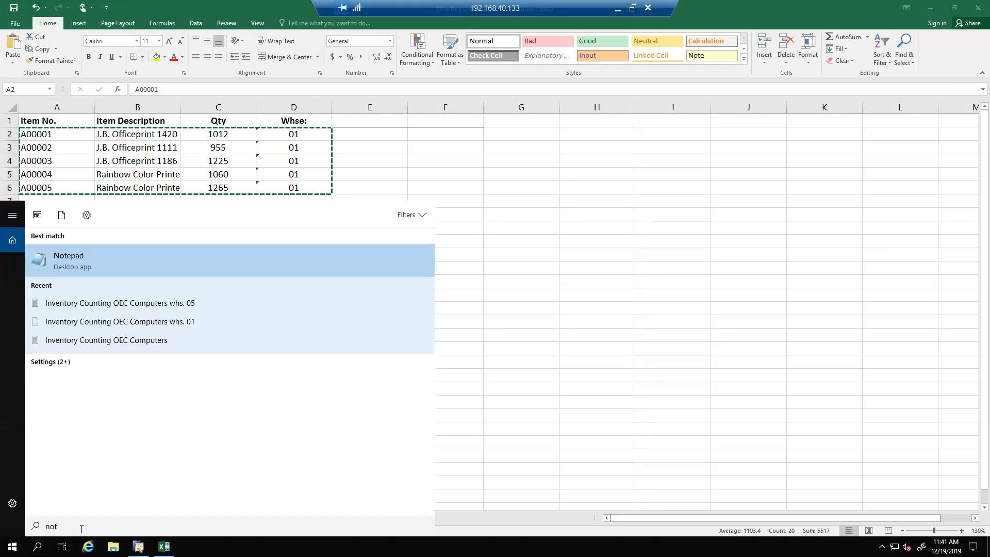
click(129, 272)
key(ctrl+v)
drag(249, 91, 428, 138)
Save the Notepad document to the Desktop as "Inventory Counting OEC Computers whs. 01", replacing the existing text file
click(209, 150)
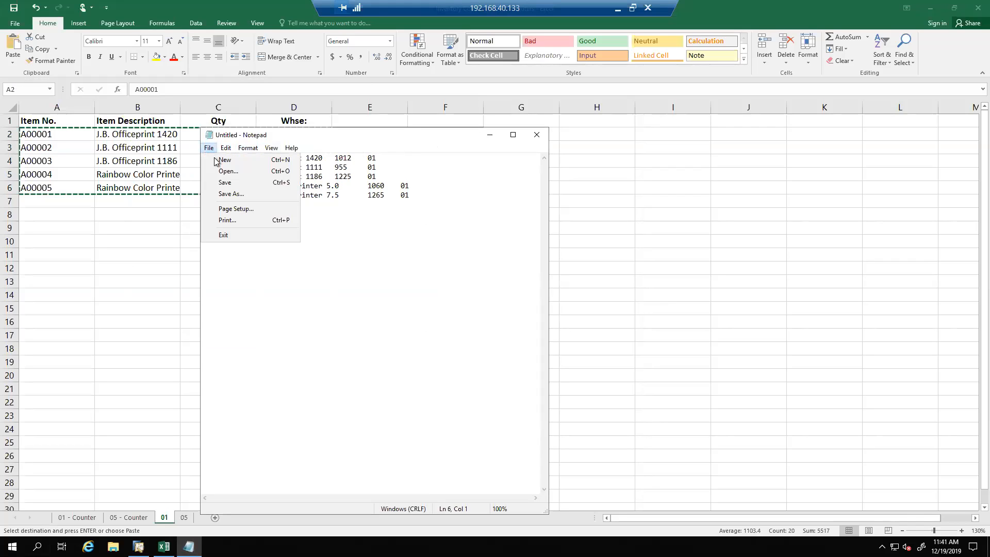
click(237, 196)
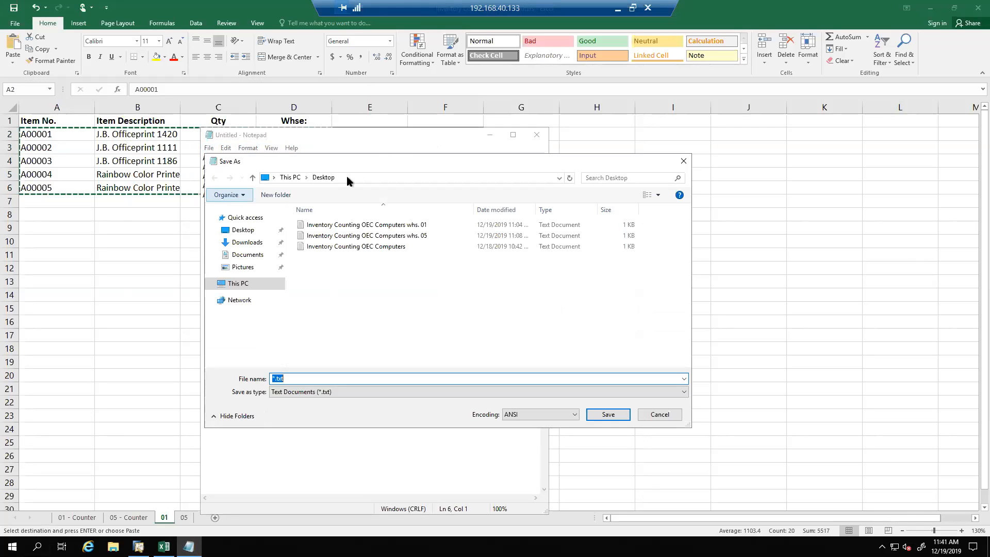
drag(394, 161, 332, 108)
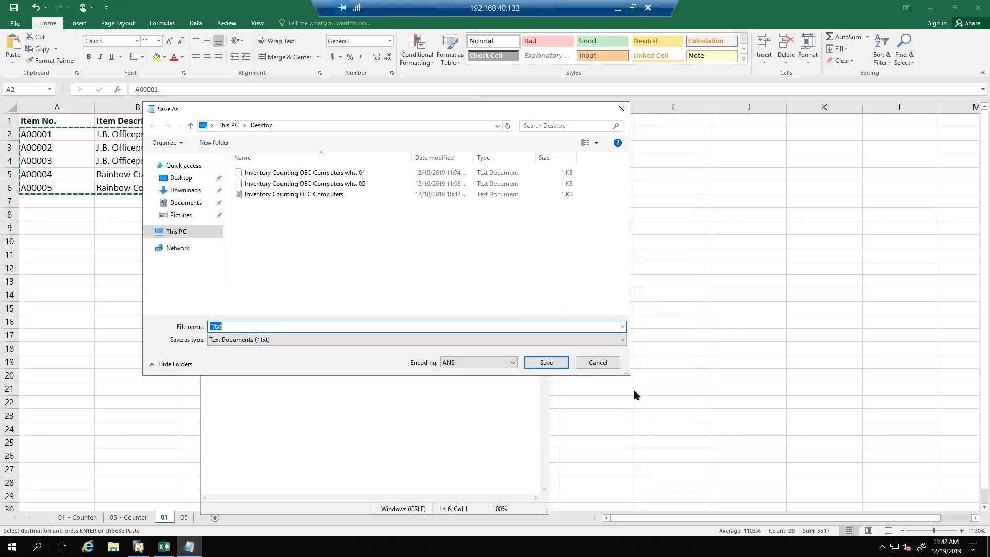
drag(629, 378, 686, 393)
click(359, 173)
click(604, 388)
click(527, 274)
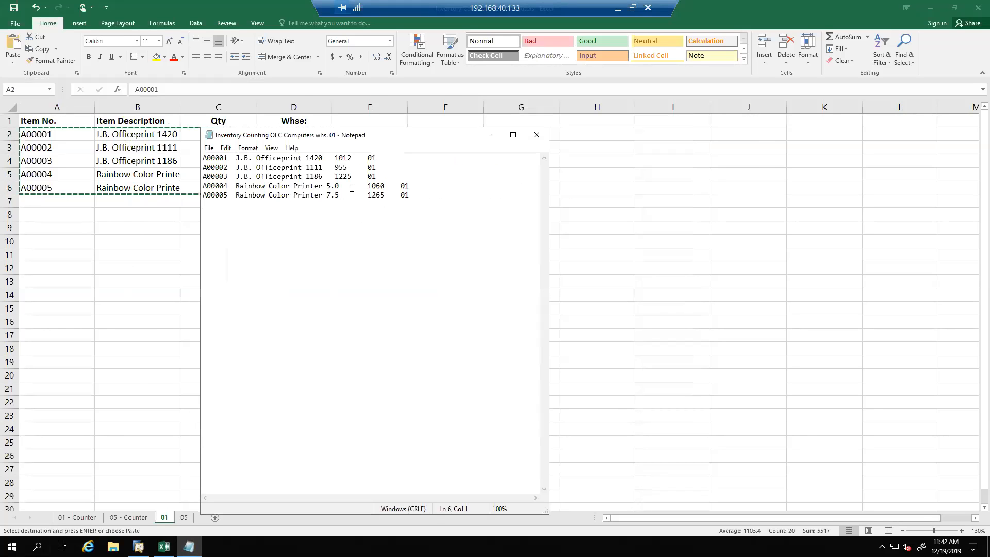
click(210, 148)
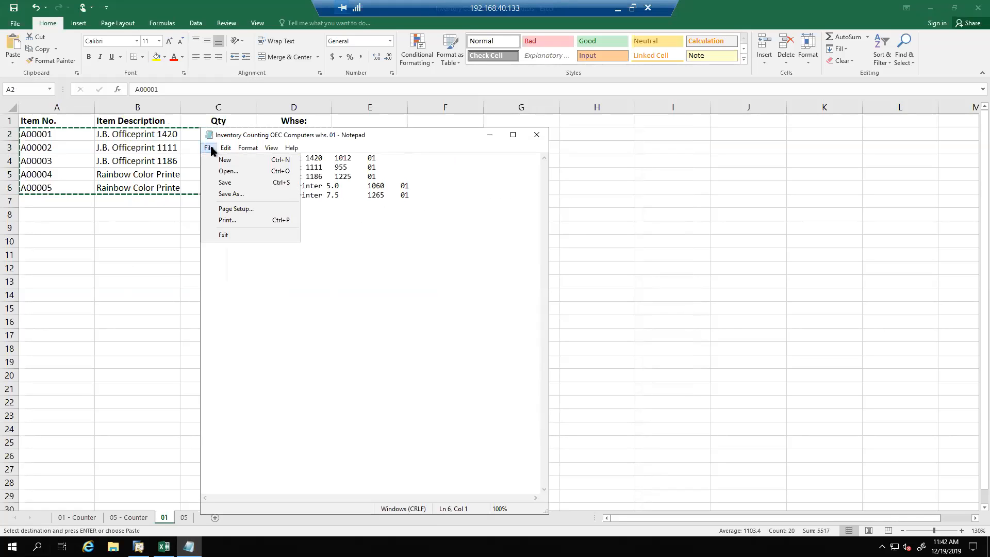
click(226, 171)
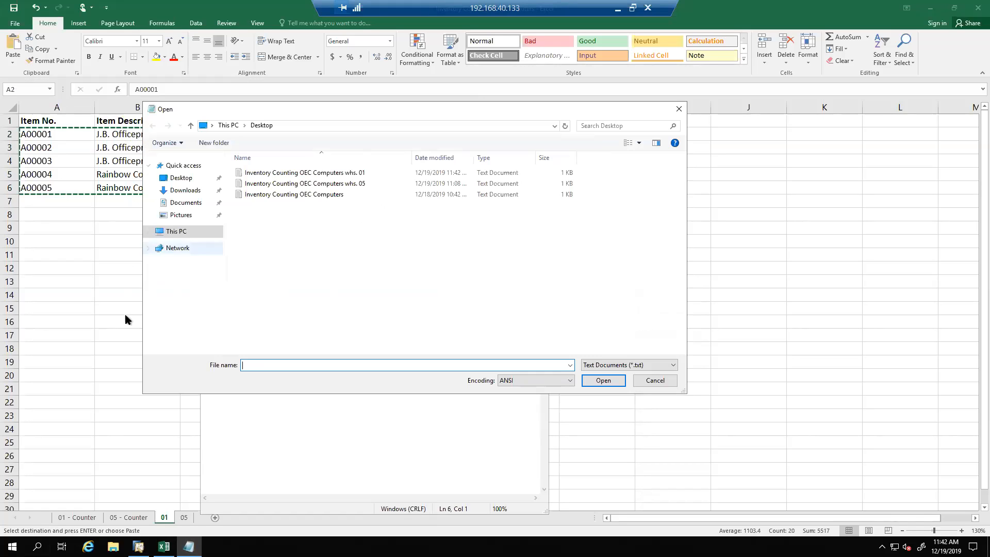
click(651, 381)
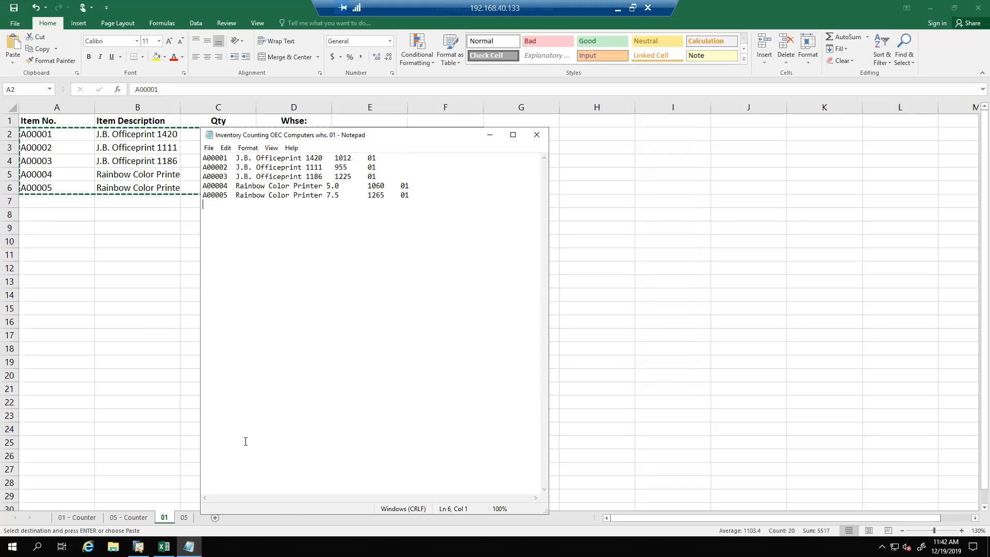
Close the warehouse 01 text file and copy the item rows A2:F8 of sheet 05 in Excel
click(536, 136)
click(402, 370)
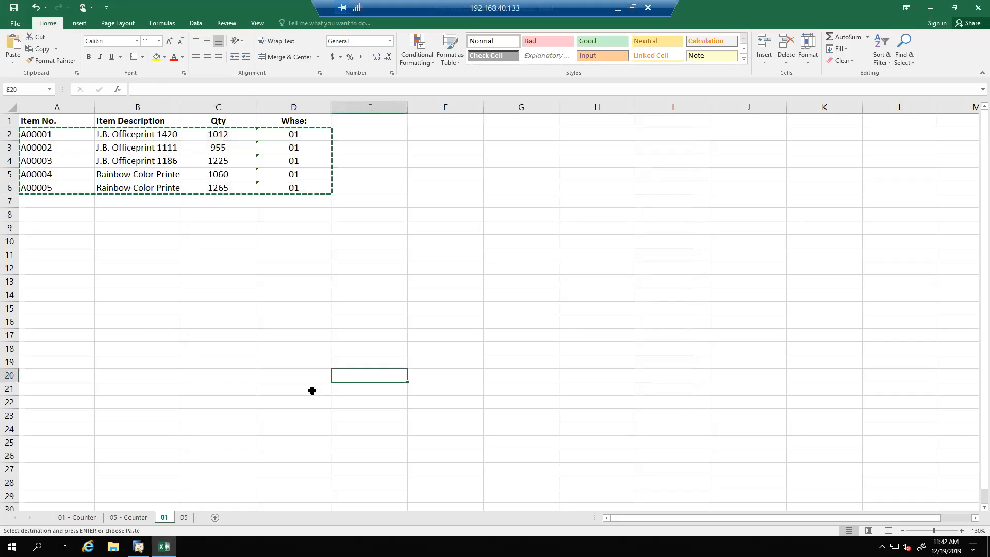
click(184, 517)
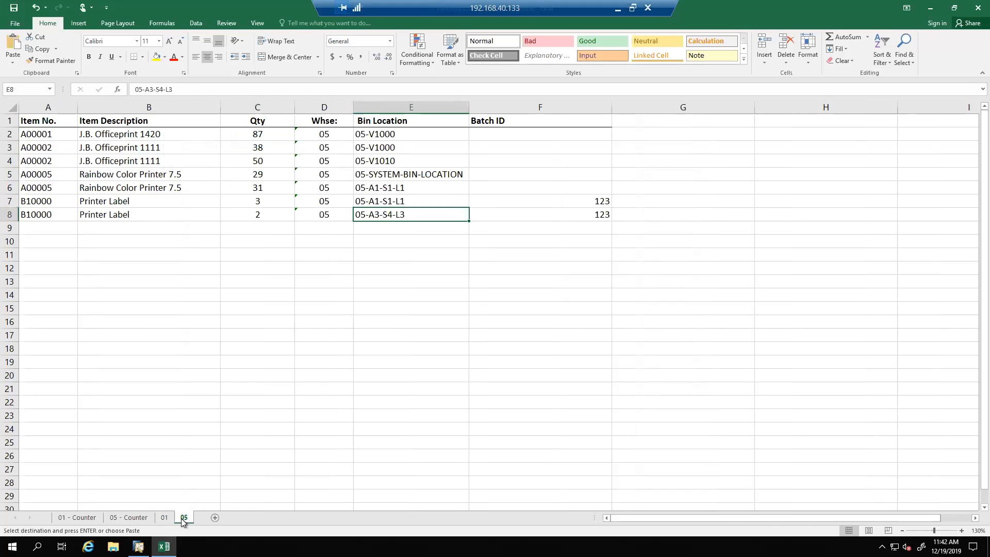
click(289, 292)
drag(60, 133, 600, 216)
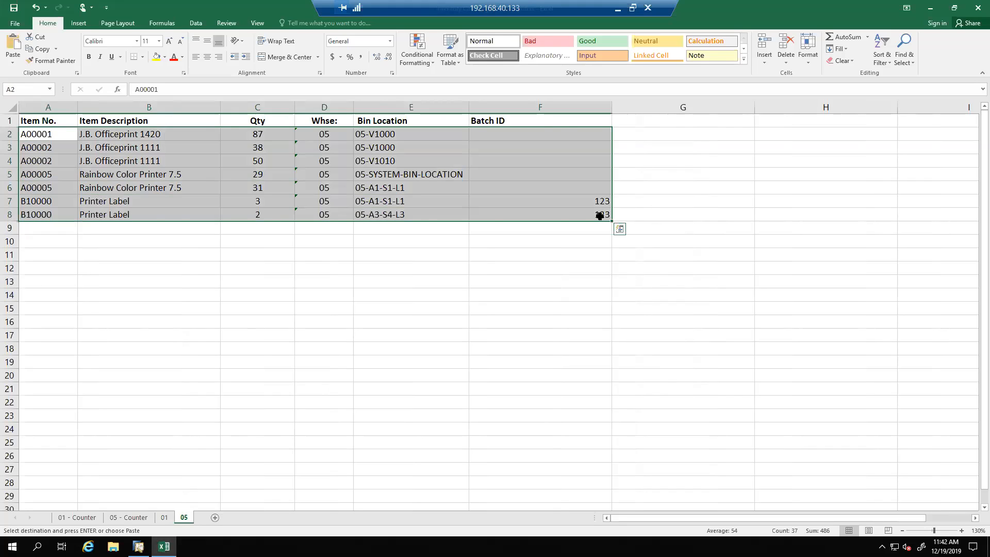
key(ctrl+c)
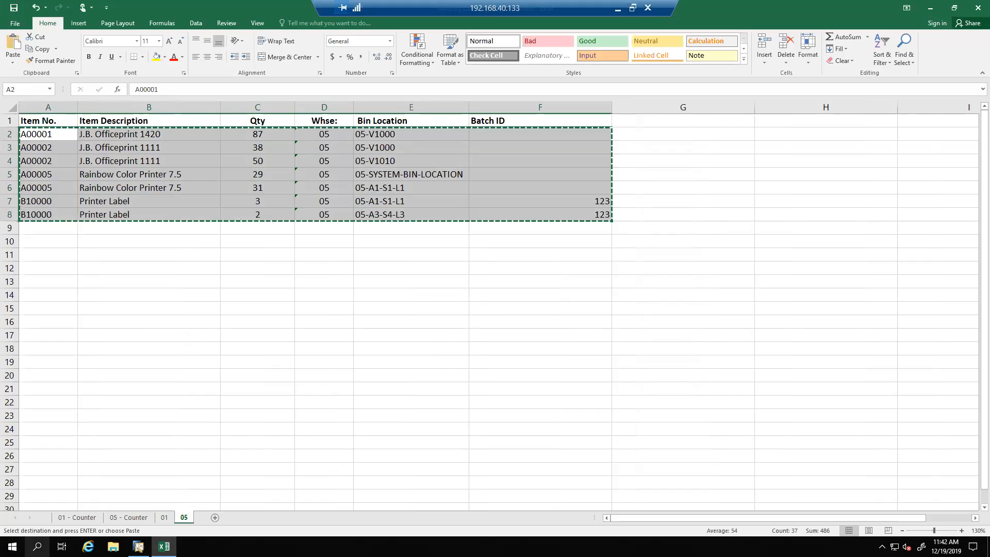
Paste the copied warehouse 05 rows into a new Notepad document
click(37, 547)
text(not)
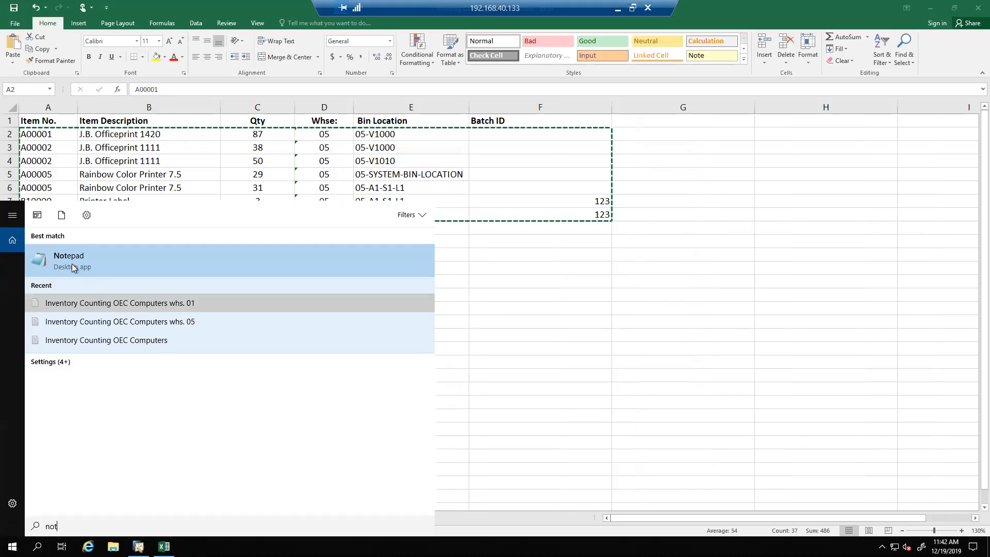
click(72, 265)
key(ctrl+v)
Save the document to the Desktop as "Inventory Counting OEC Computers whs. 05", replacing the existing text file, and close Notepad
click(208, 148)
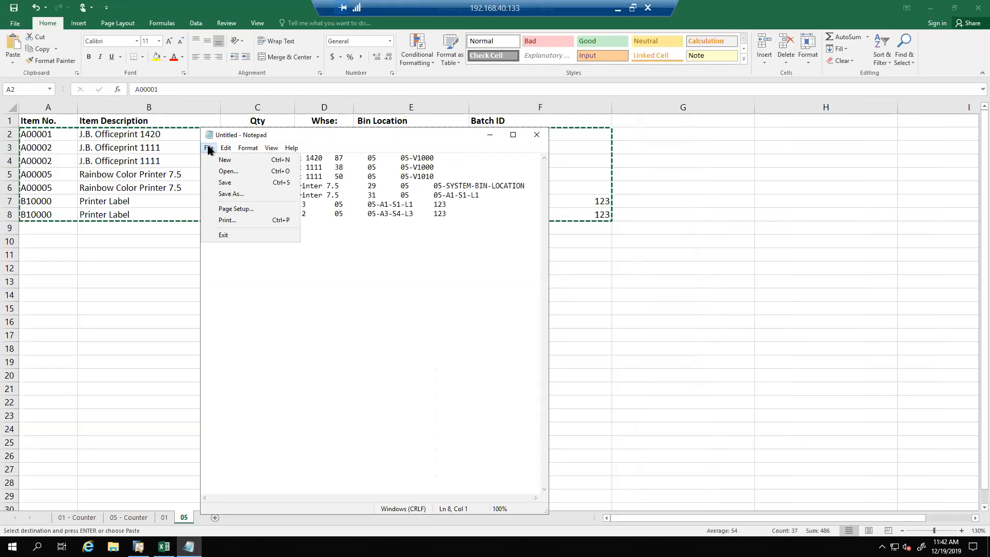
click(231, 195)
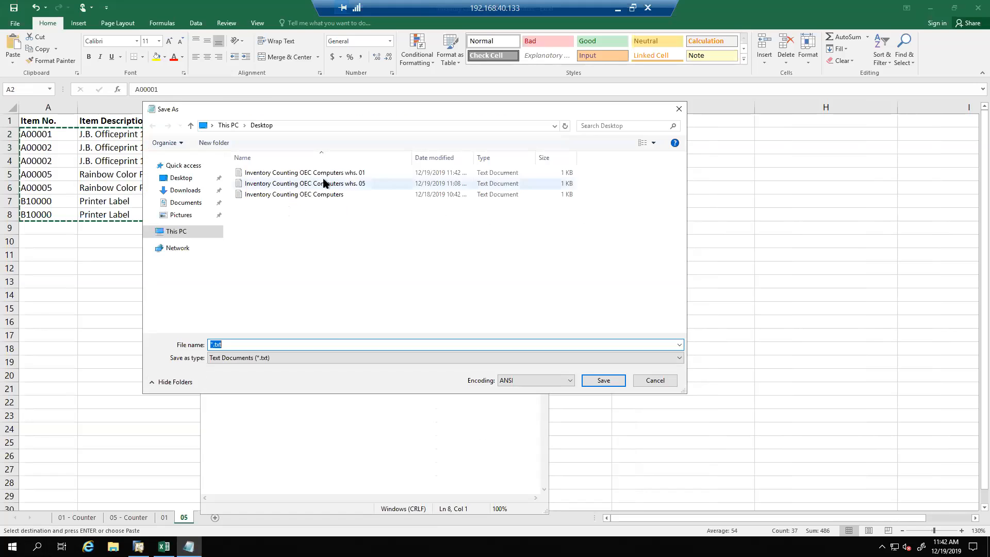
click(355, 186)
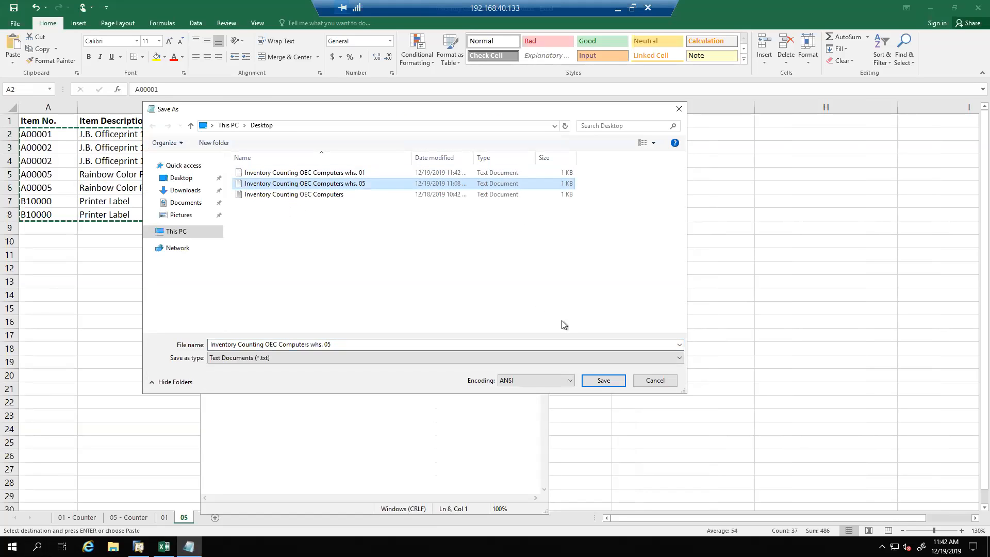
click(603, 380)
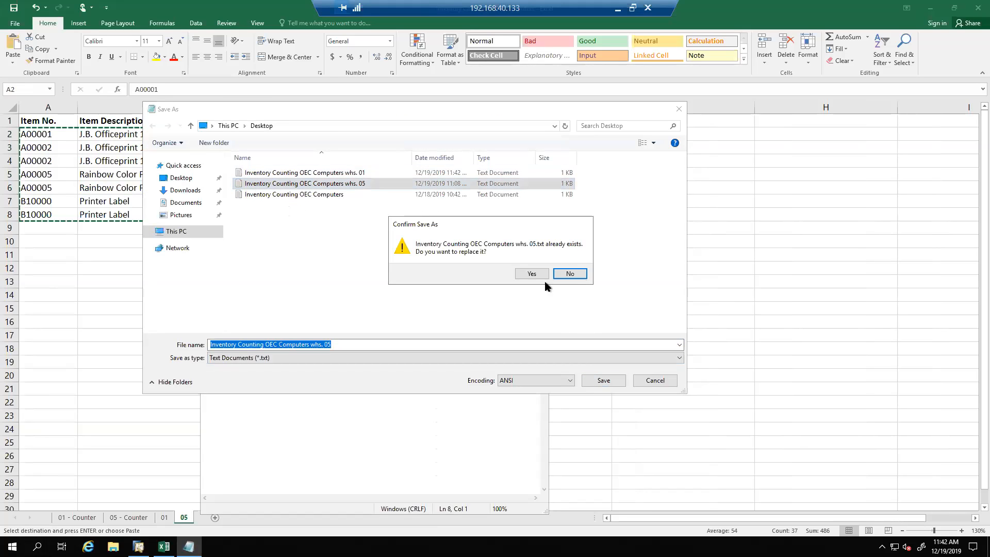
click(535, 274)
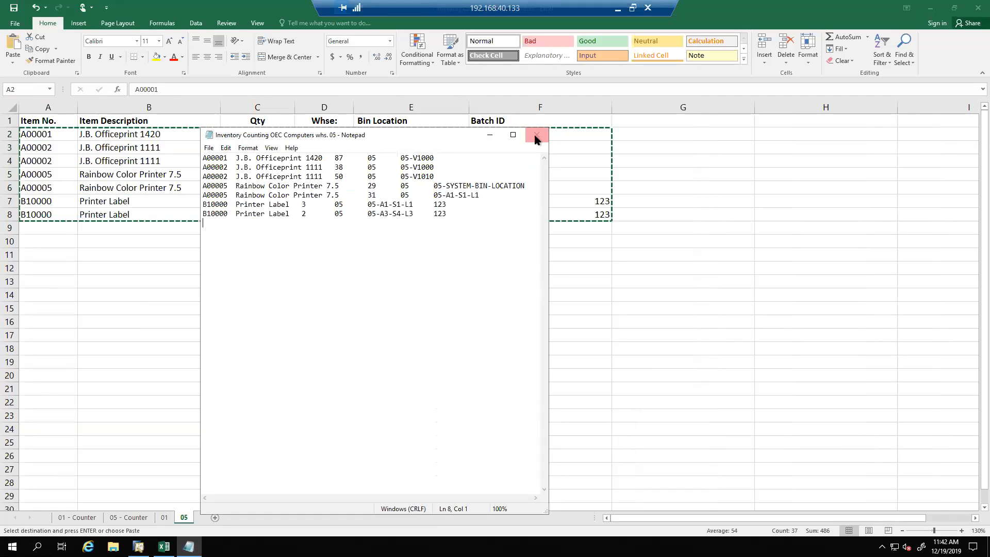
click(537, 136)
click(429, 312)
key(Escape)
click(478, 280)
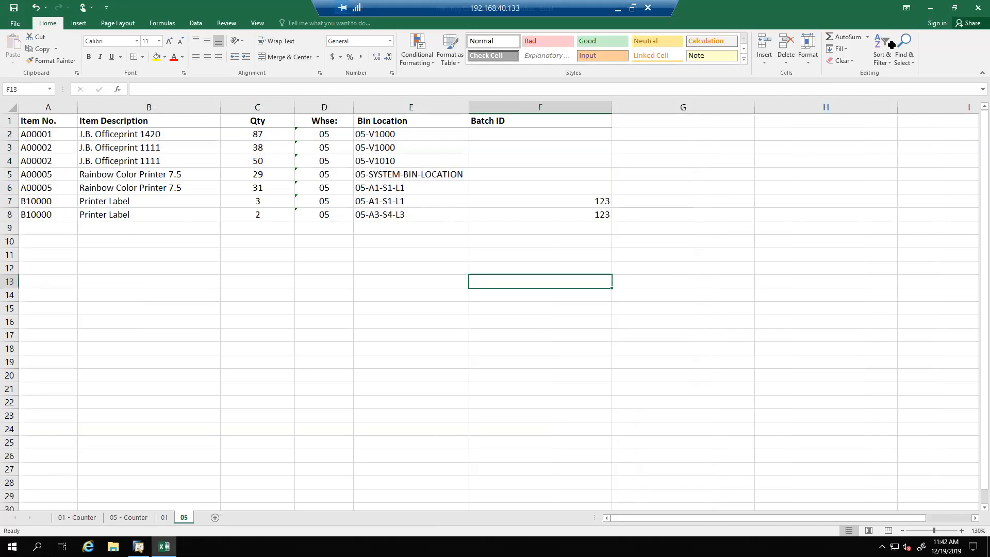
Switch to SAP Business One and look up the warehouse inventory data of item A00001 in Item Master Data
click(925, 11)
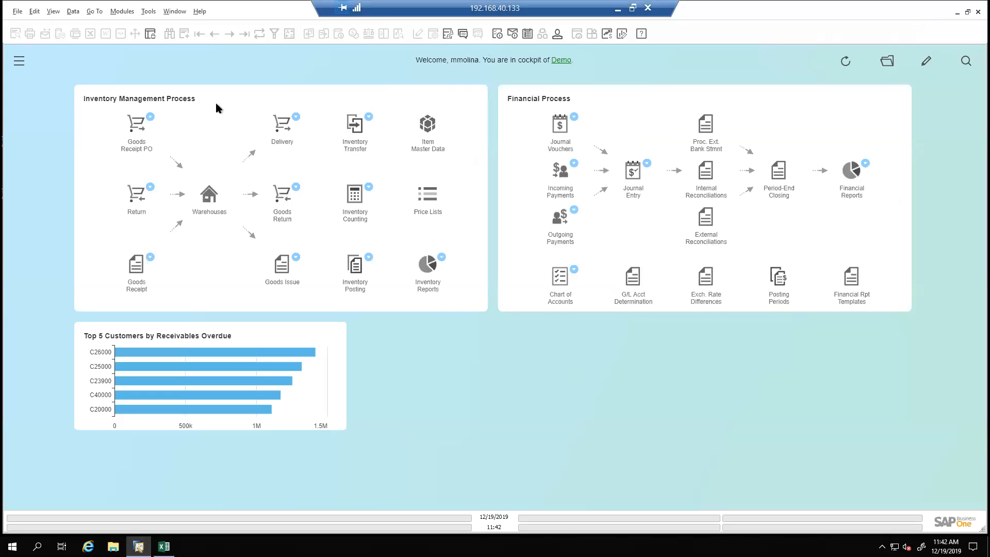
click(426, 124)
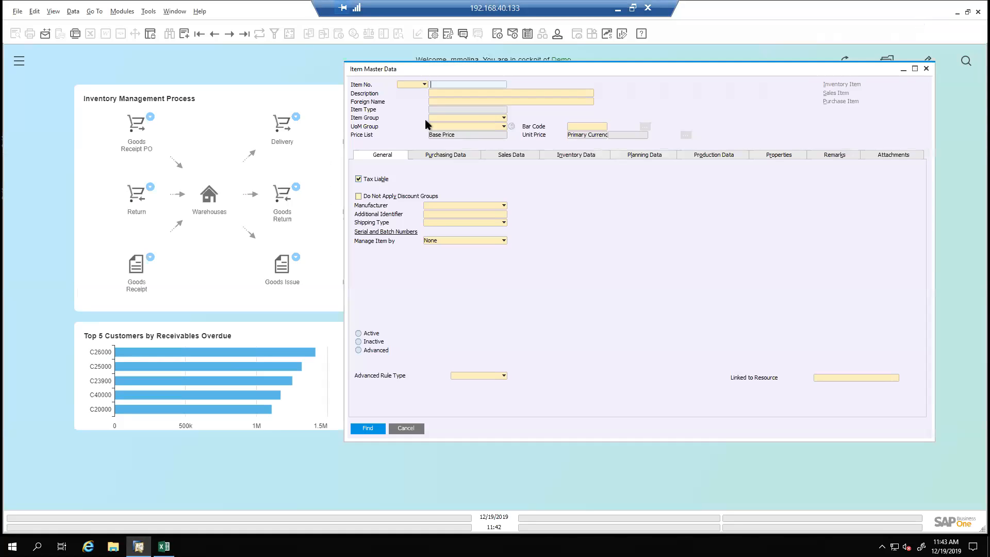
text(A)
key(Tab)
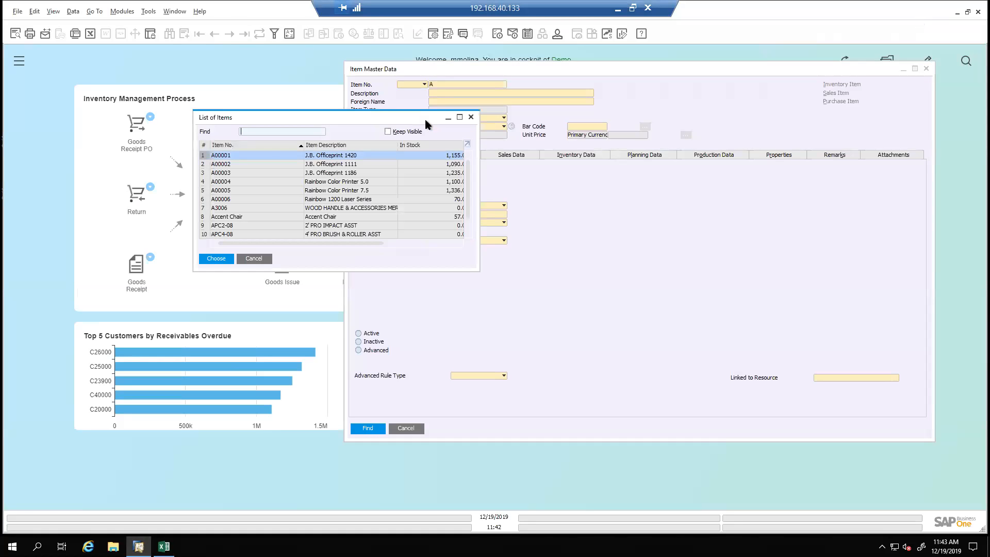
double_click(268, 155)
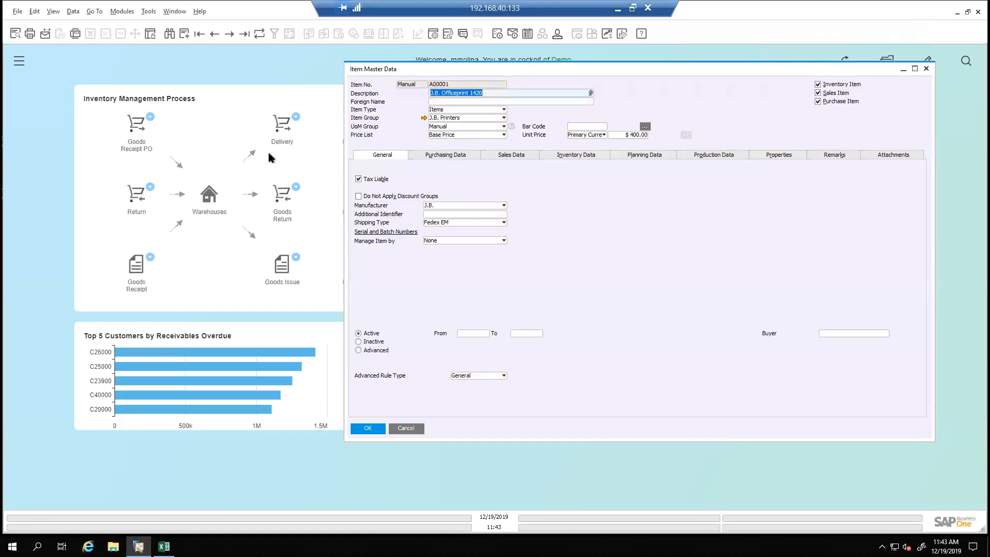
click(592, 157)
drag(580, 67, 480, 76)
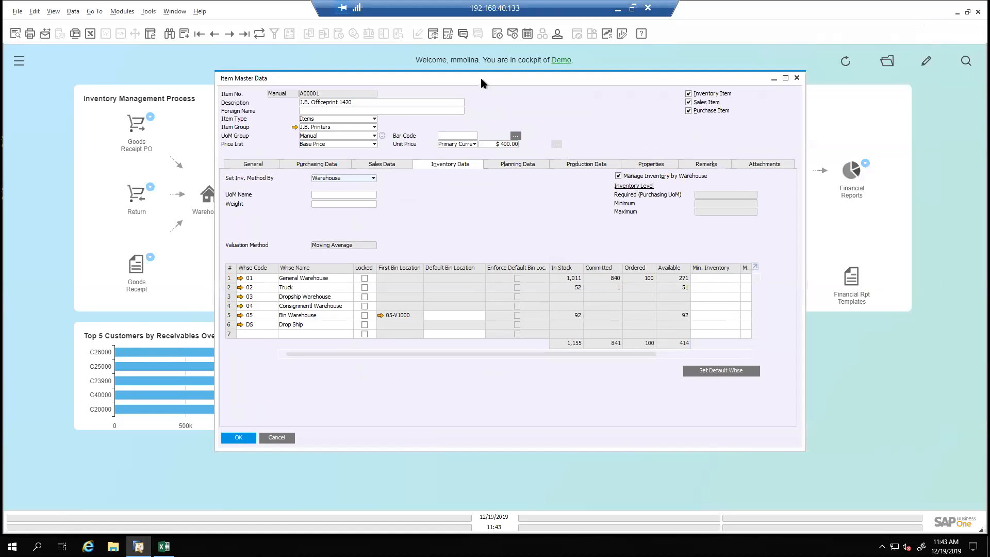
Set the current user's display font size to 12 in the user setup and apply the change
click(556, 34)
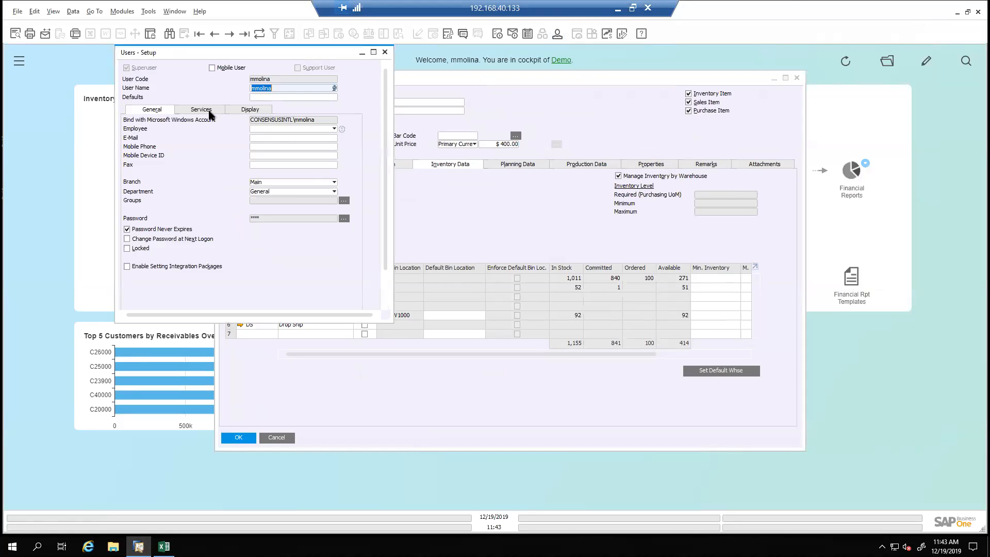
click(239, 110)
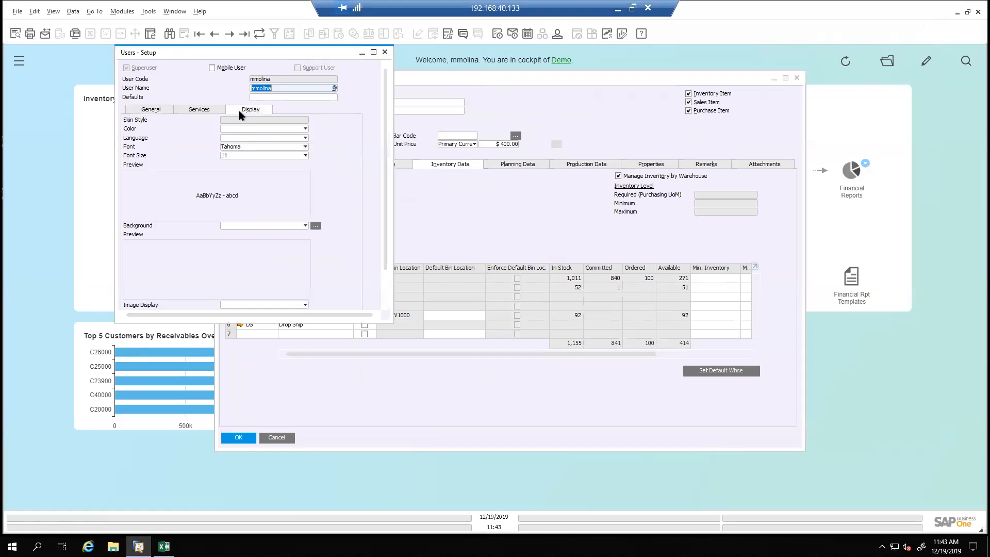
click(230, 156)
click(229, 200)
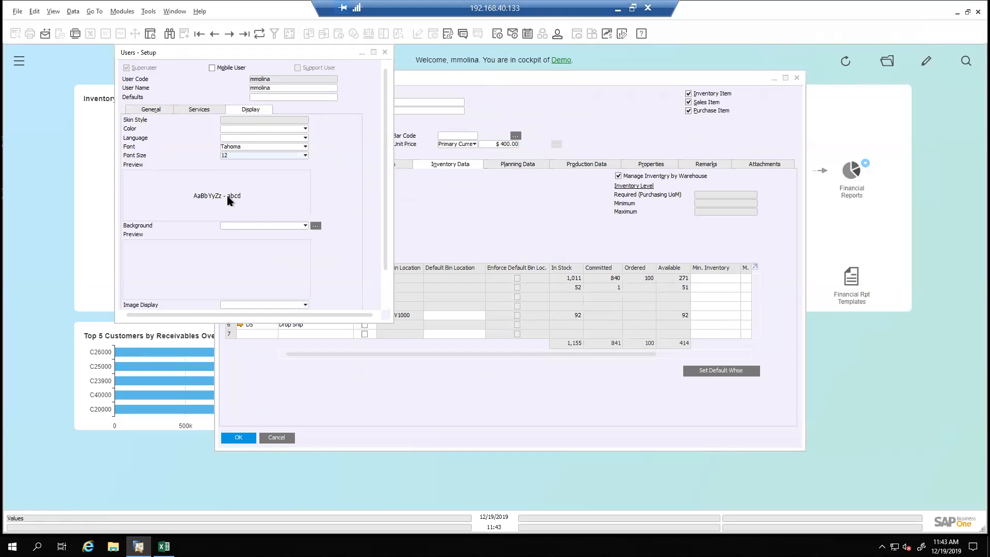
drag(386, 321, 403, 369)
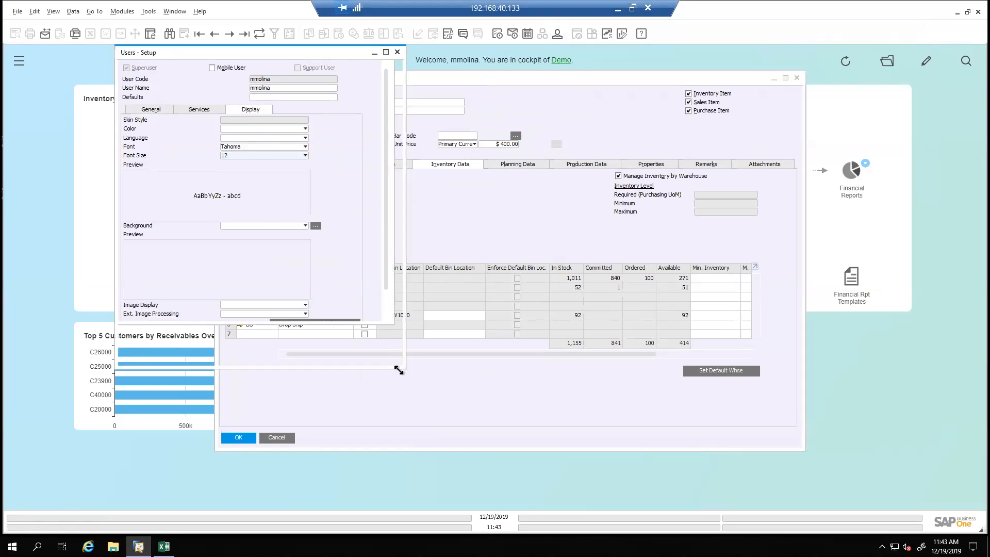
click(146, 359)
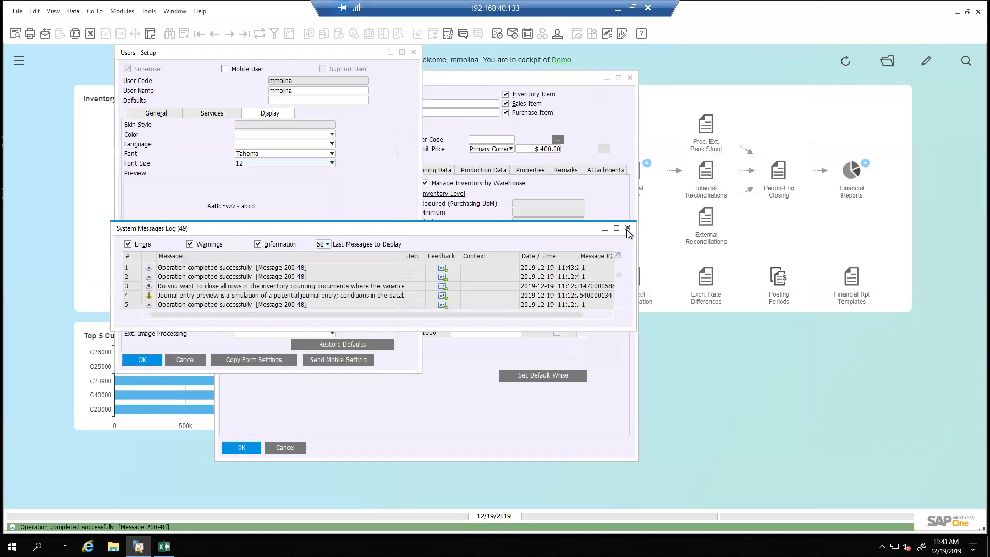
Close the messages log and user setup, then enlarge and reposition Item Master Data and widen its First Bin Location column
click(627, 228)
click(414, 53)
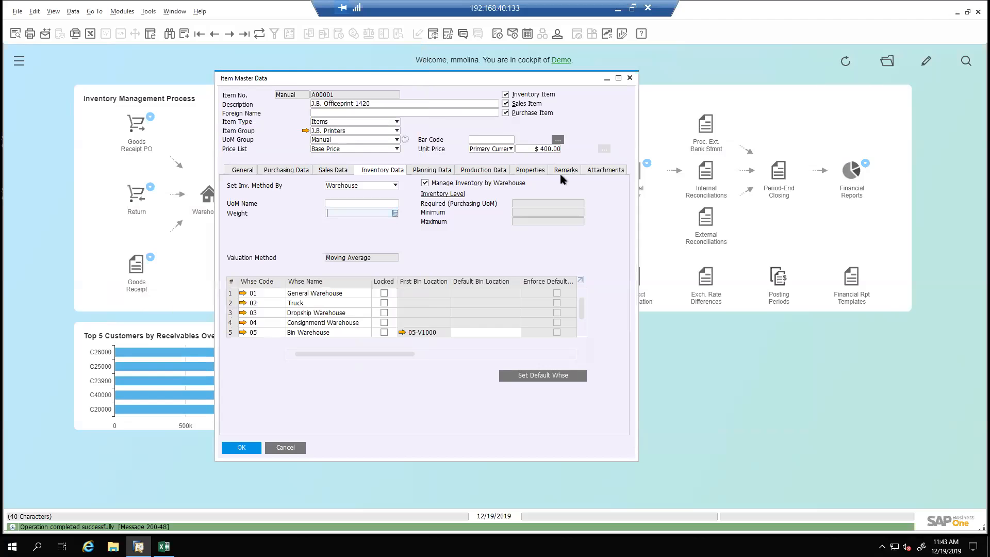
drag(636, 225, 736, 243)
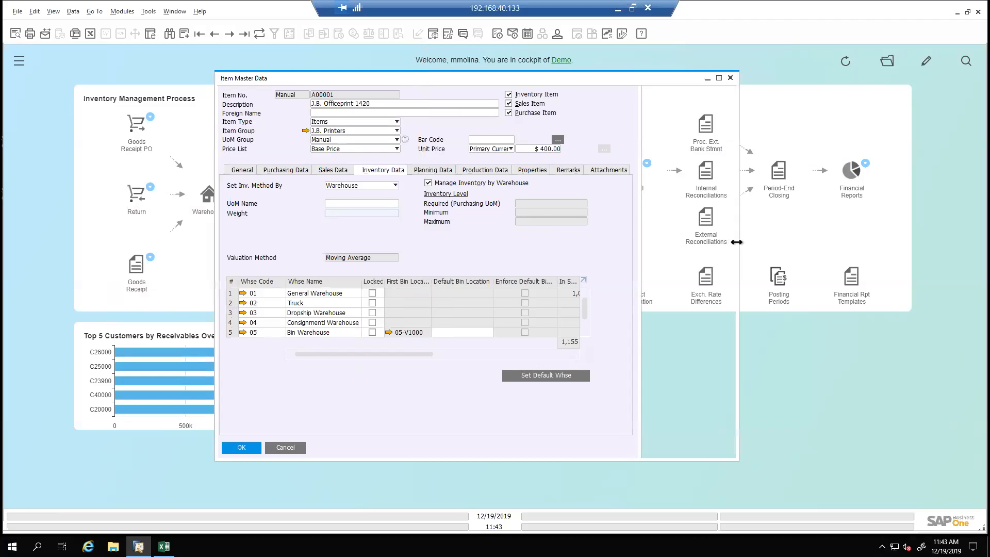
drag(737, 459, 768, 497)
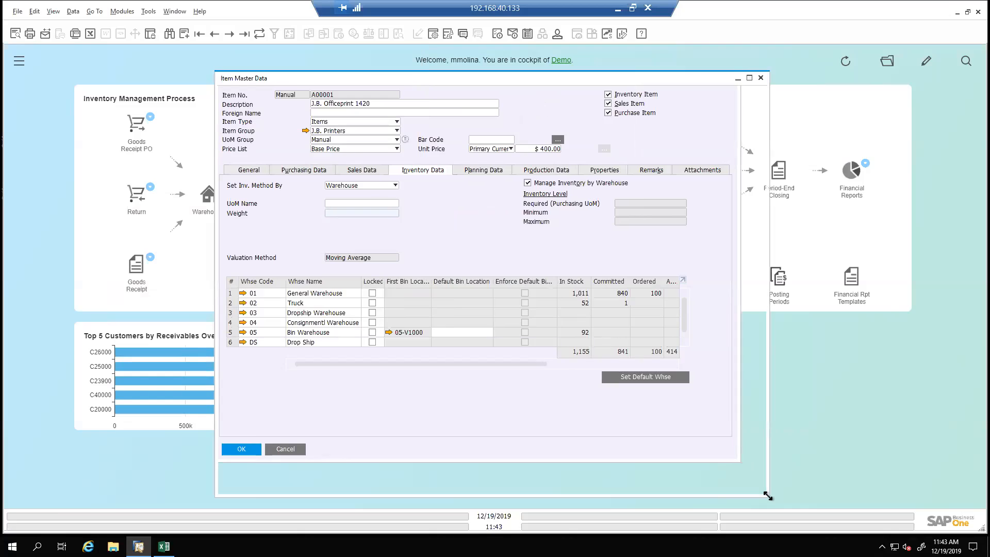
drag(549, 76, 511, 52)
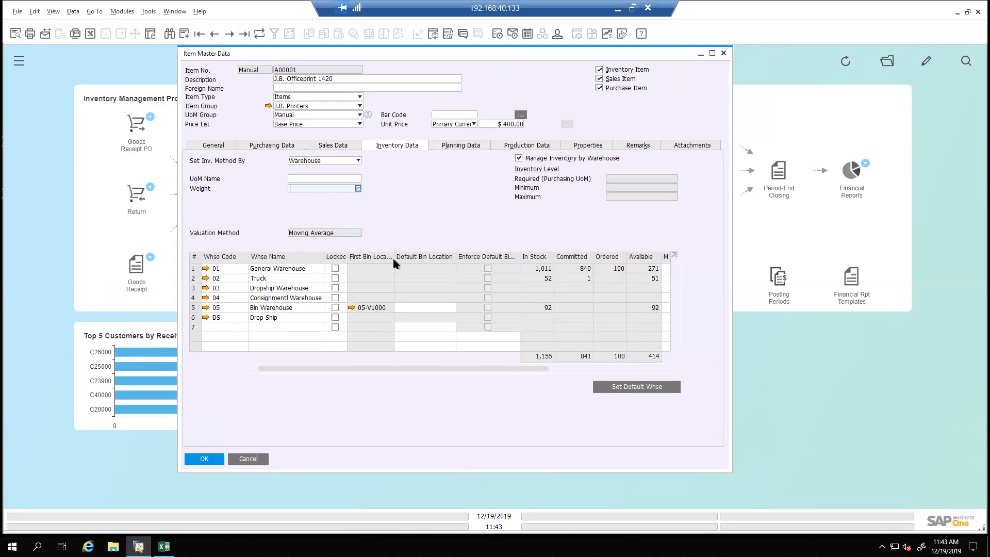
drag(394, 260, 430, 260)
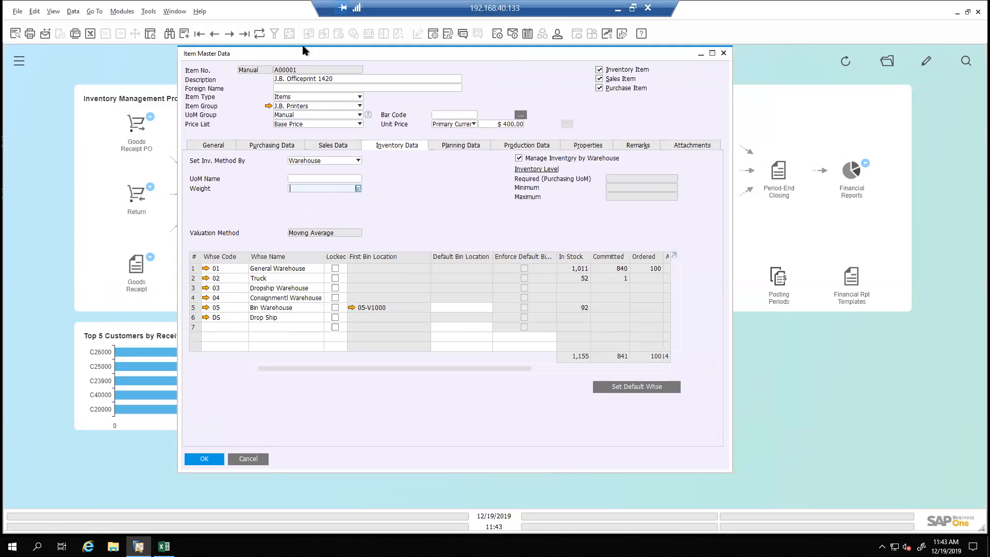
Compare the warehouse stock of items A00001 and A00002 and check A00002's bin location contents in warehouse 05
click(230, 34)
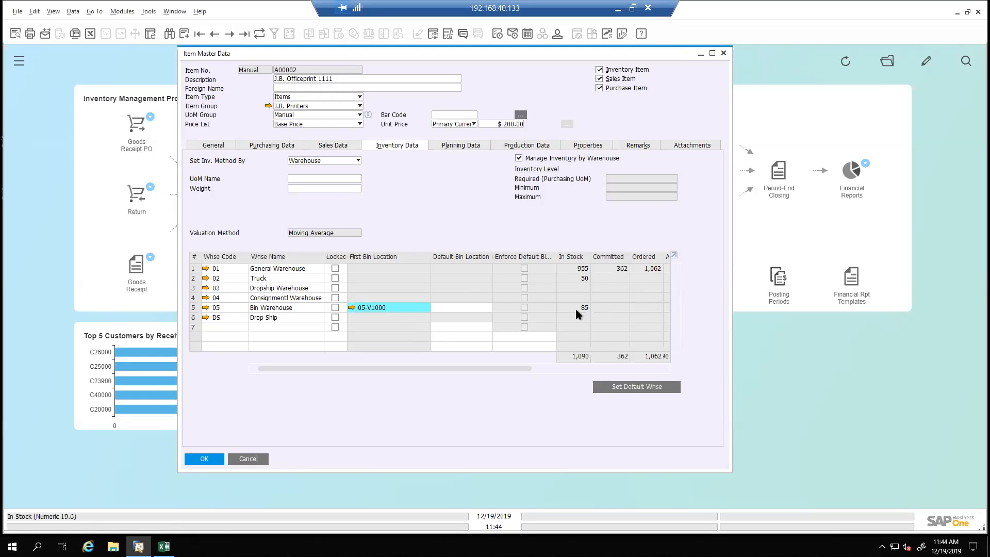
key(ctrl+Page_Up)
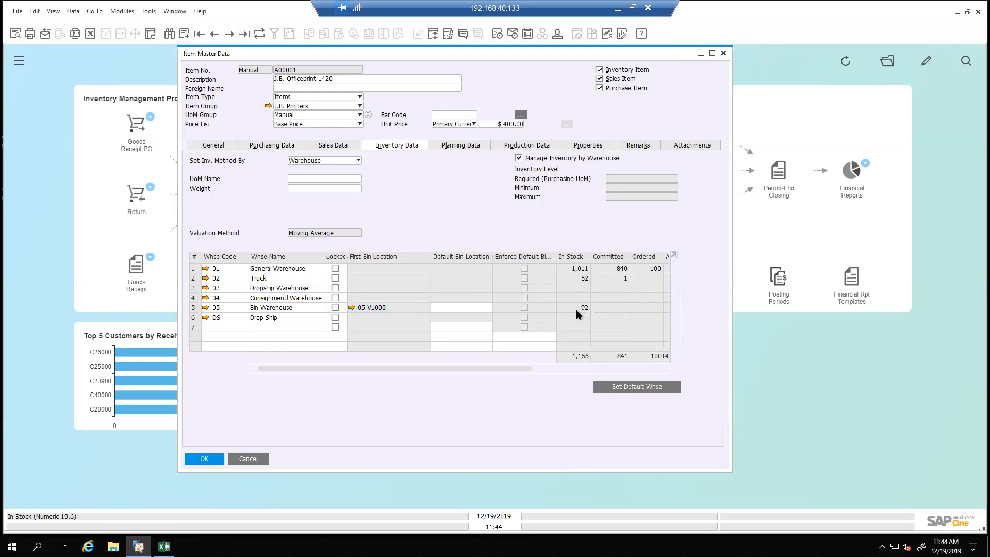
key(ctrl+Page_Down)
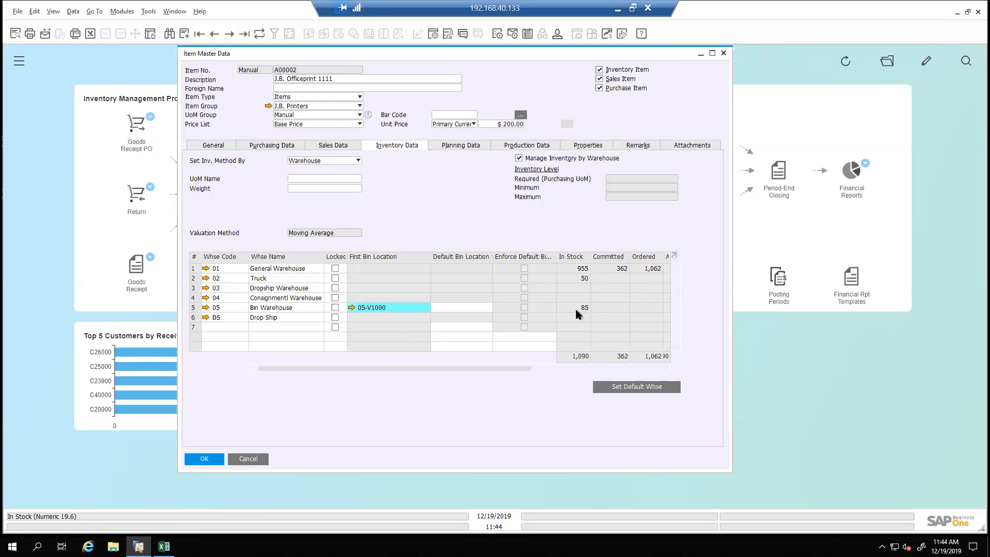
click(353, 308)
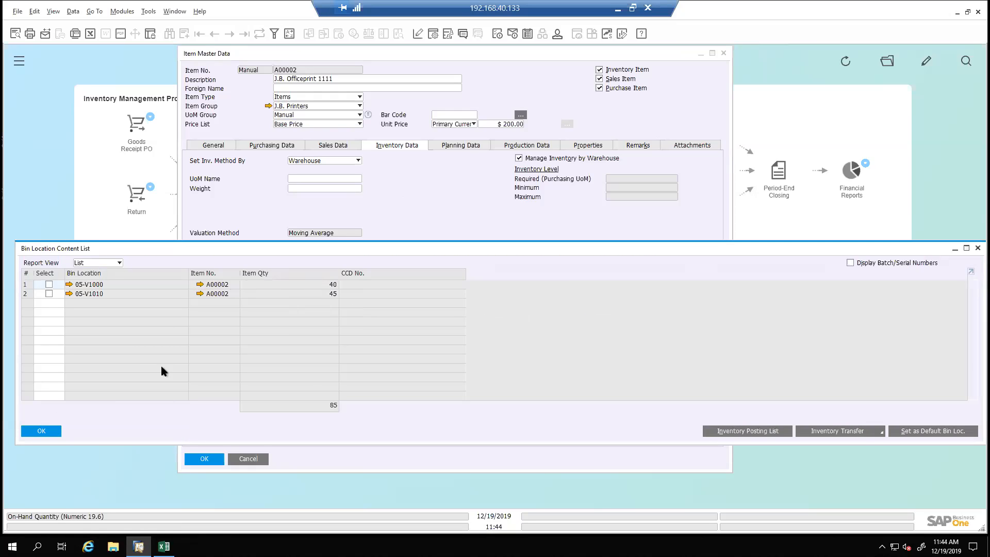
click(41, 430)
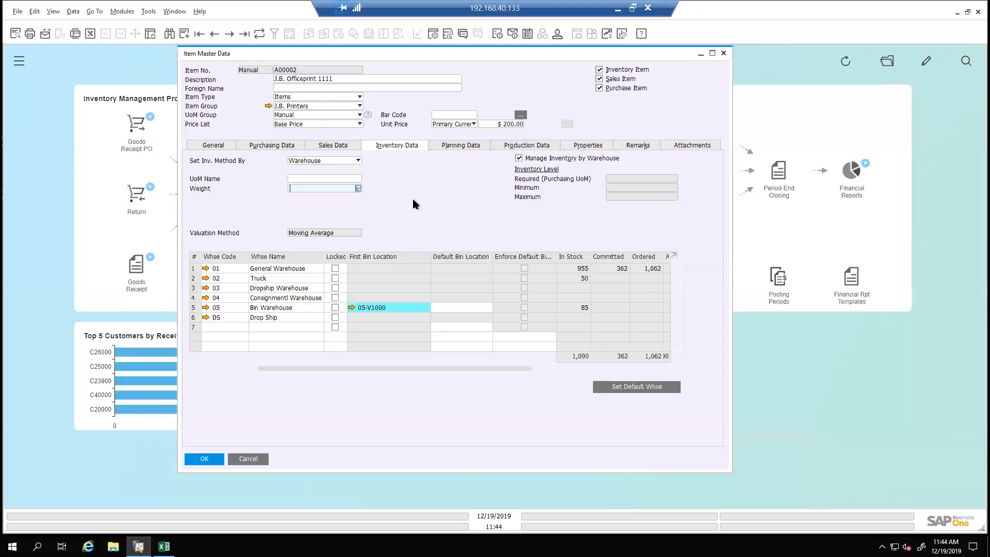
Review the warehouse stock of items A00003 to A00005 and check A00005's bin location contents in warehouse 05
key(Page_Down)
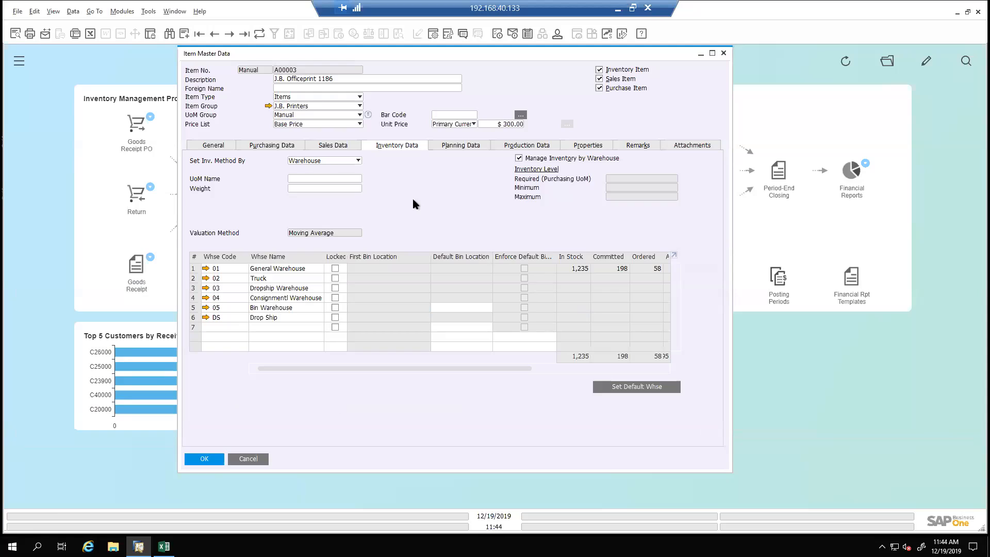
key(Page_Down)
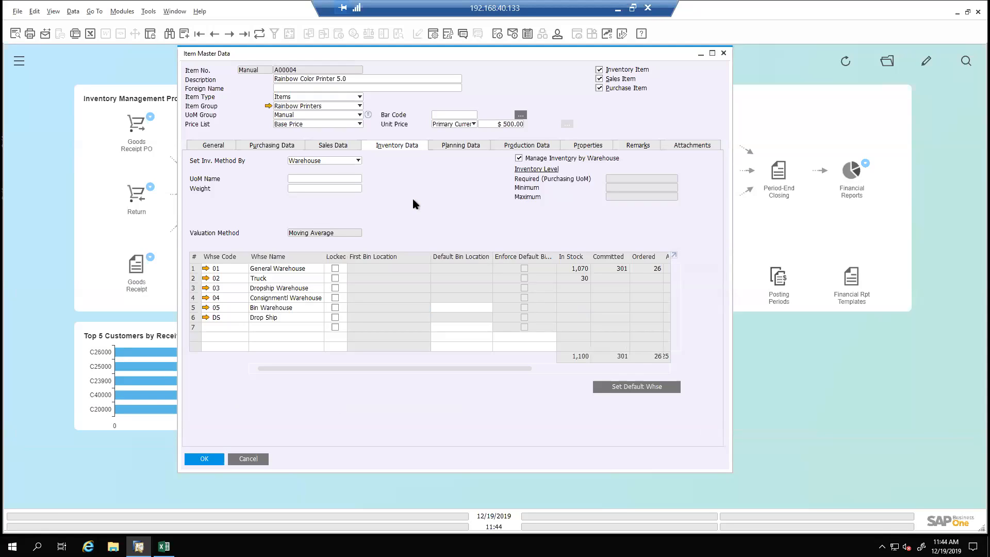
key(Page_Down)
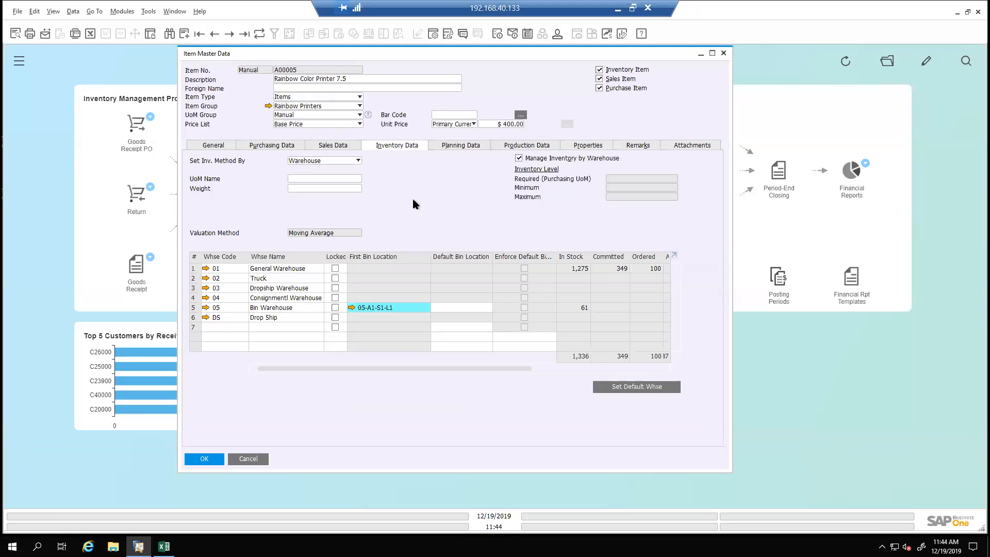
click(351, 308)
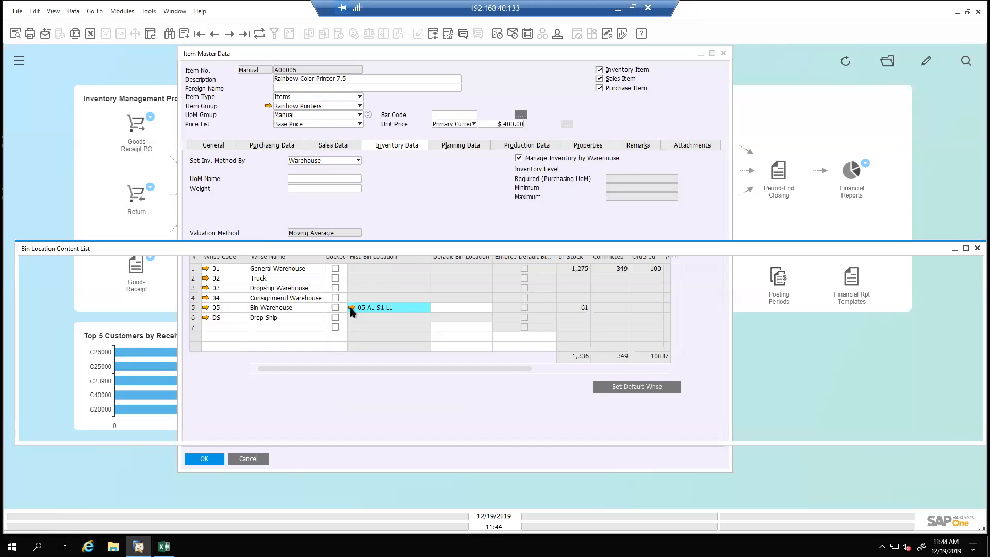
click(44, 431)
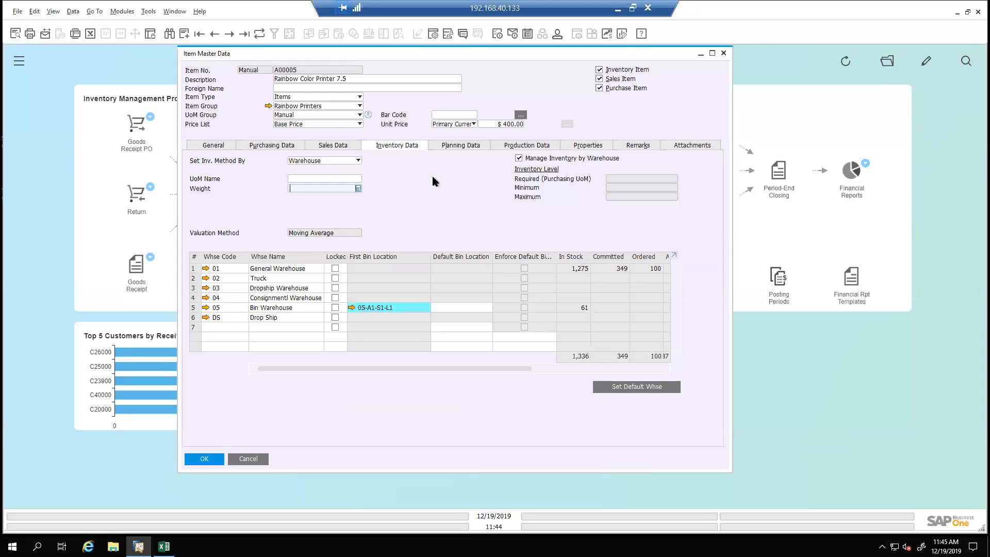
Find item B10000 (Printer Label) and check its warehouse 05 bin location contents with batch/serial numbers displayed
key(ctrl+f)
text(B)
key(Return)
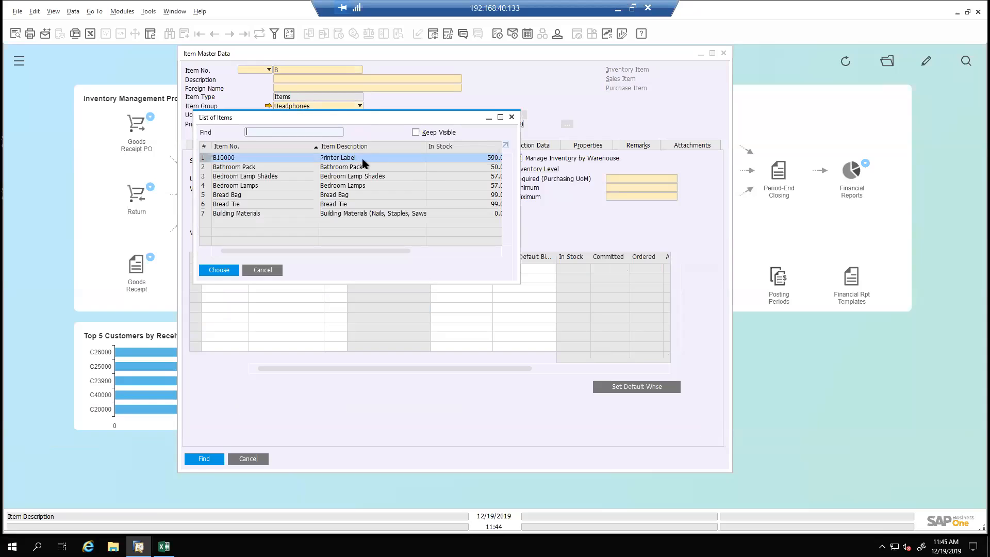
double_click(359, 163)
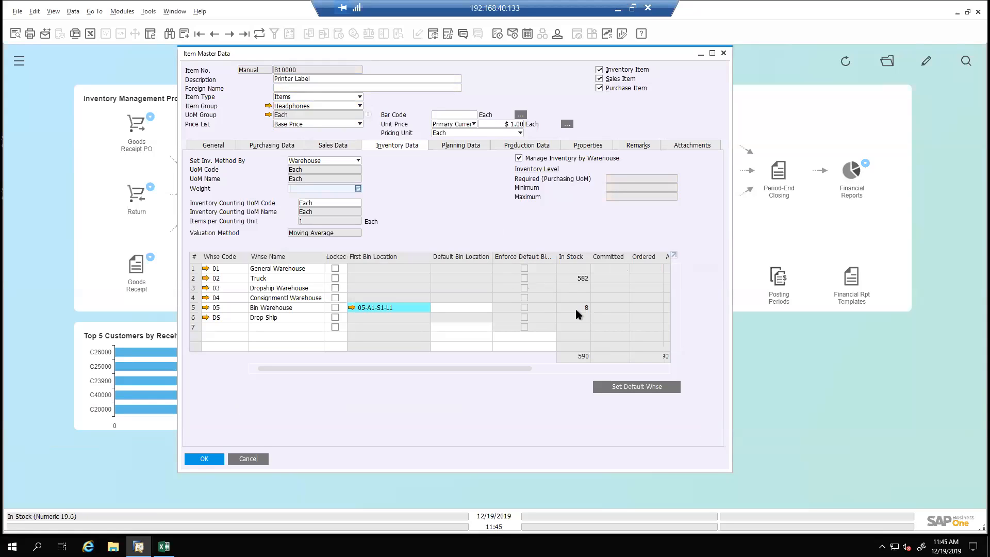
click(352, 307)
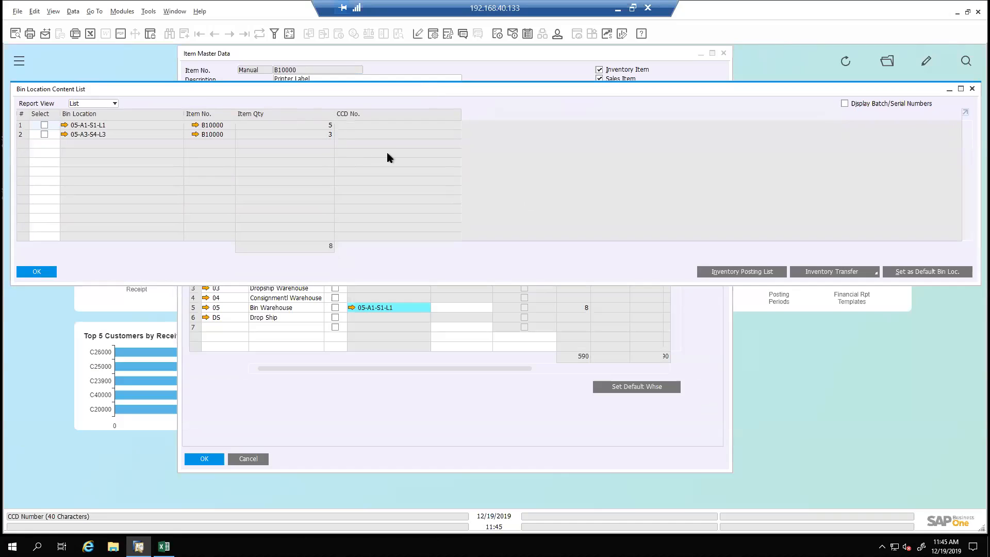
click(844, 104)
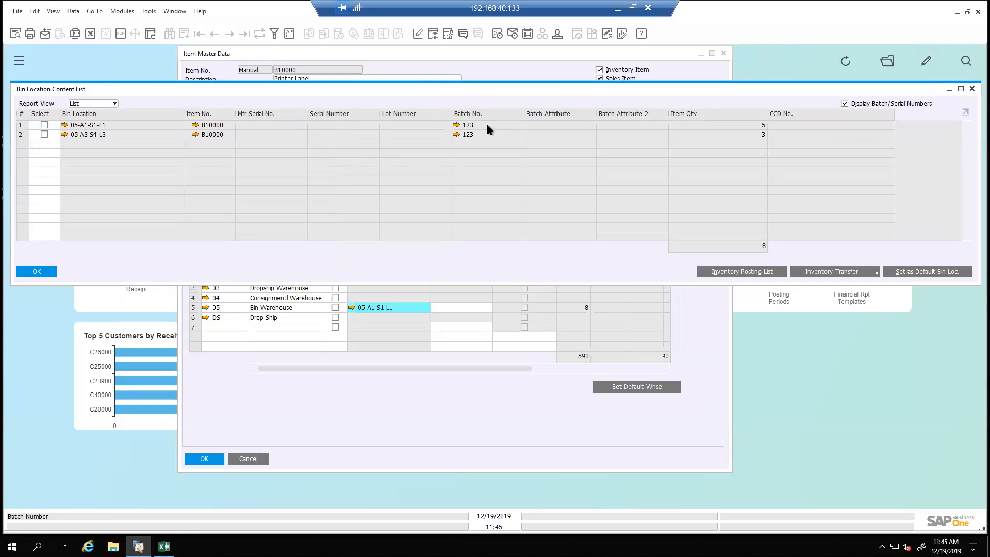
click(49, 271)
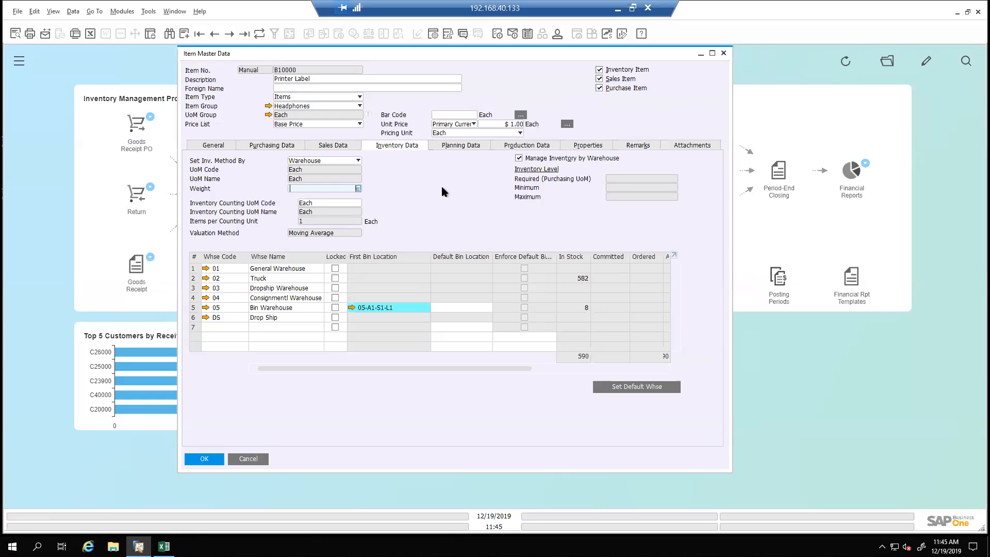
Check how item B10000 is managed in its general data, return to its inventory data and close Item Master Data
click(213, 146)
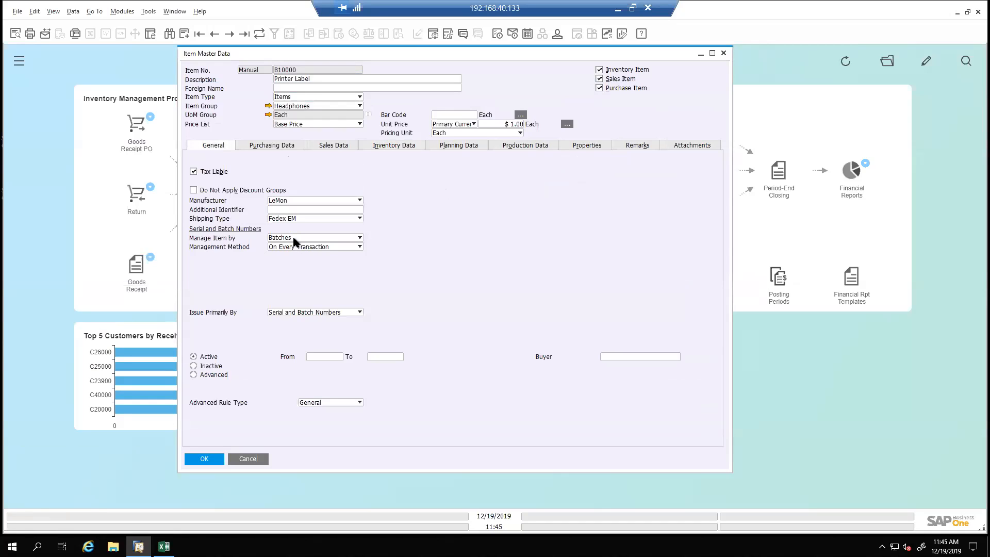
click(394, 146)
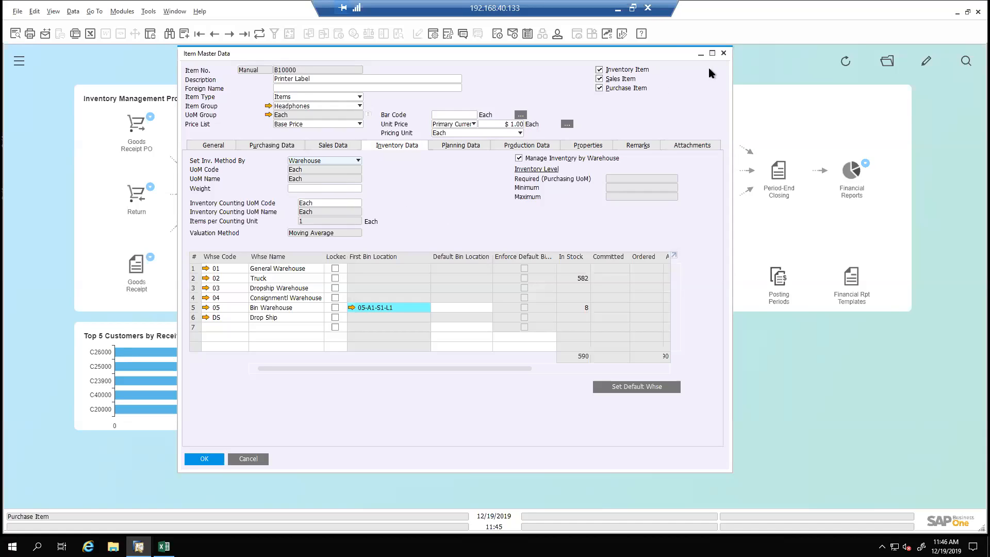
click(724, 53)
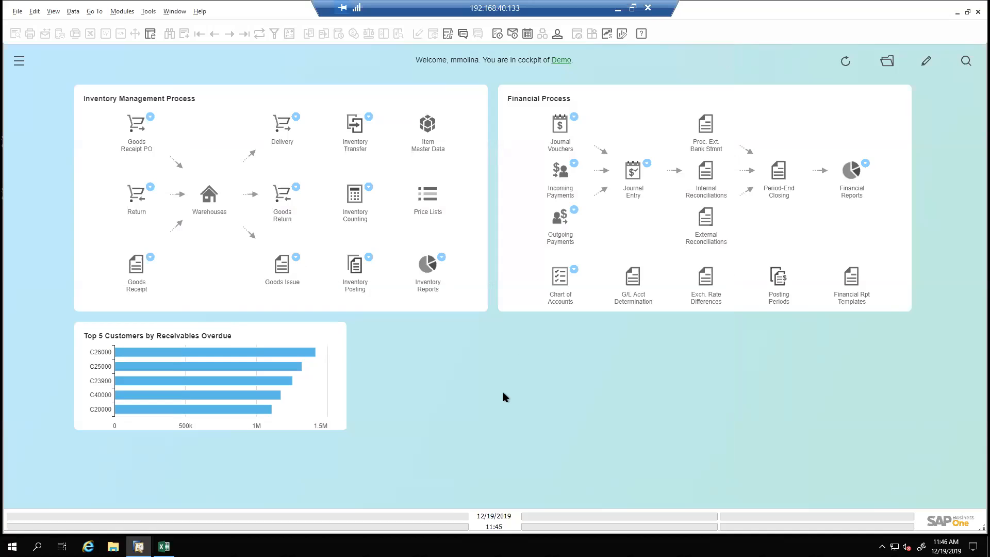
Start a new Inventory Counting document and open the import of items from Excel
click(354, 195)
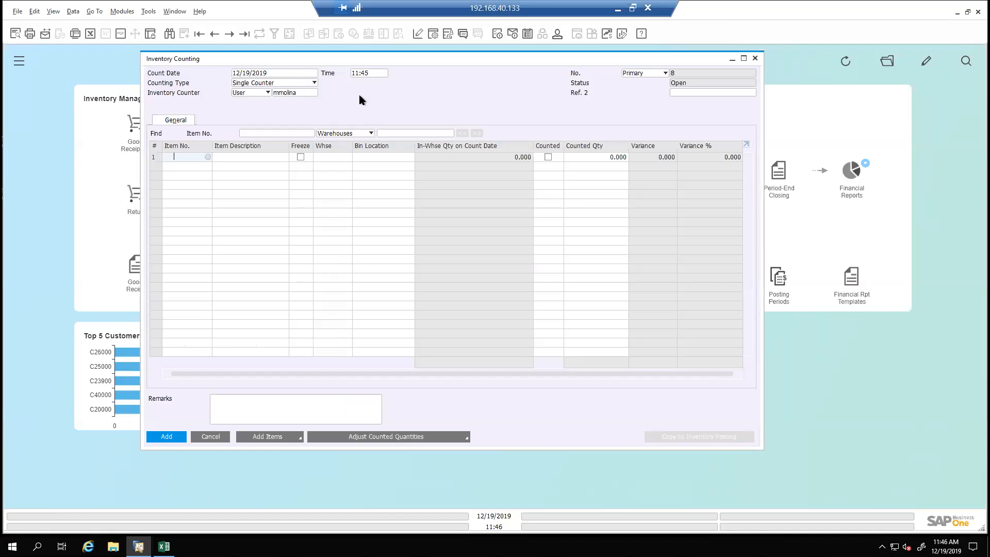
drag(437, 59, 429, 79)
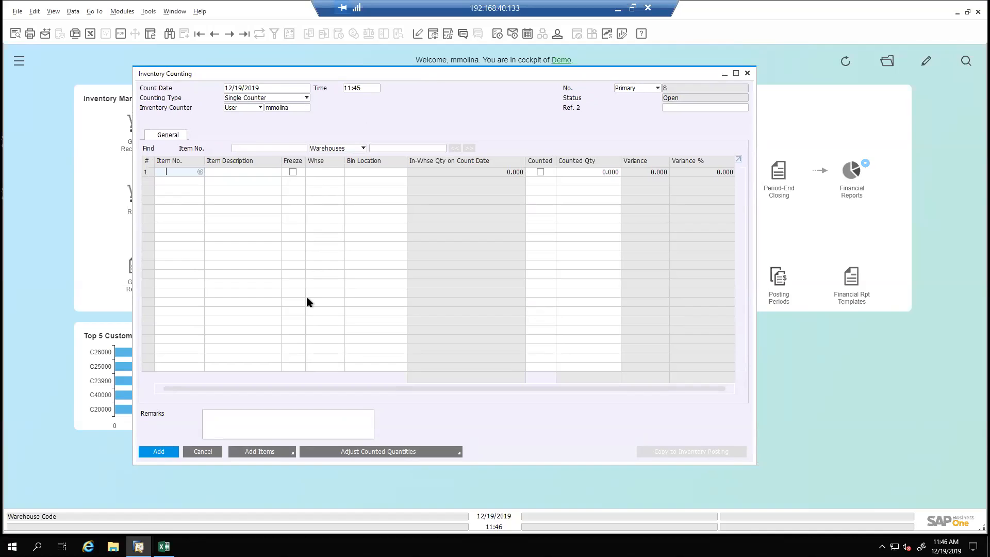
click(268, 457)
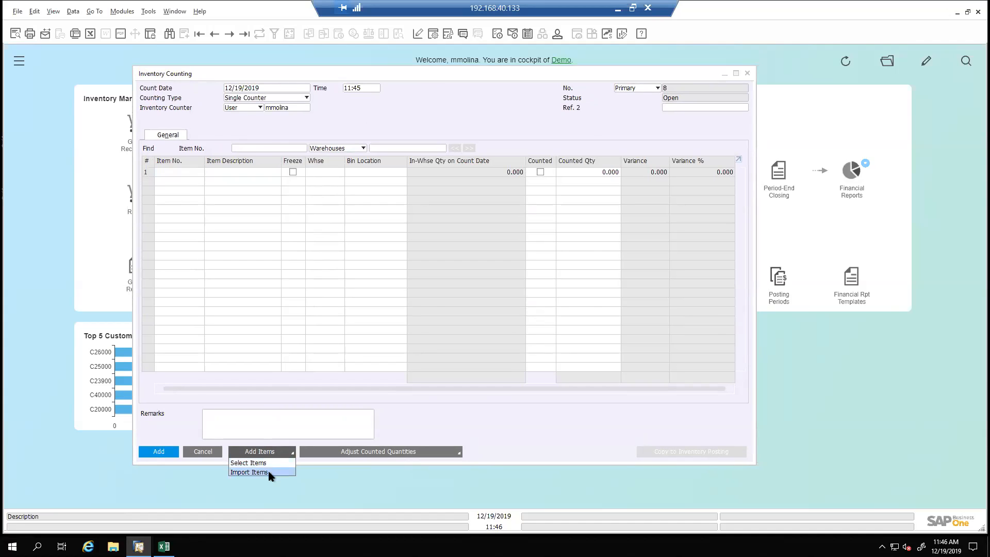
click(269, 472)
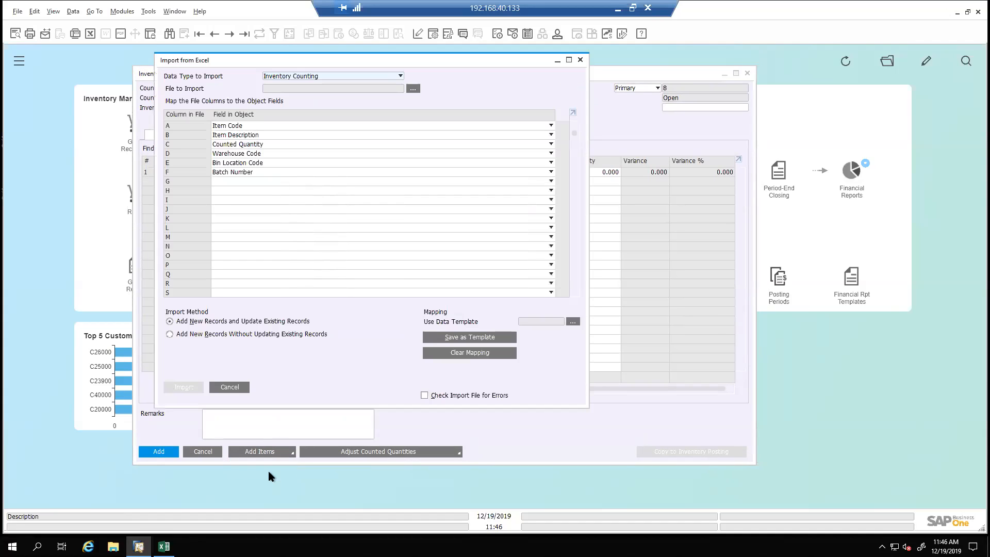
Clear the existing column mapping for the Inventory Counting import and reopen the import window
click(498, 355)
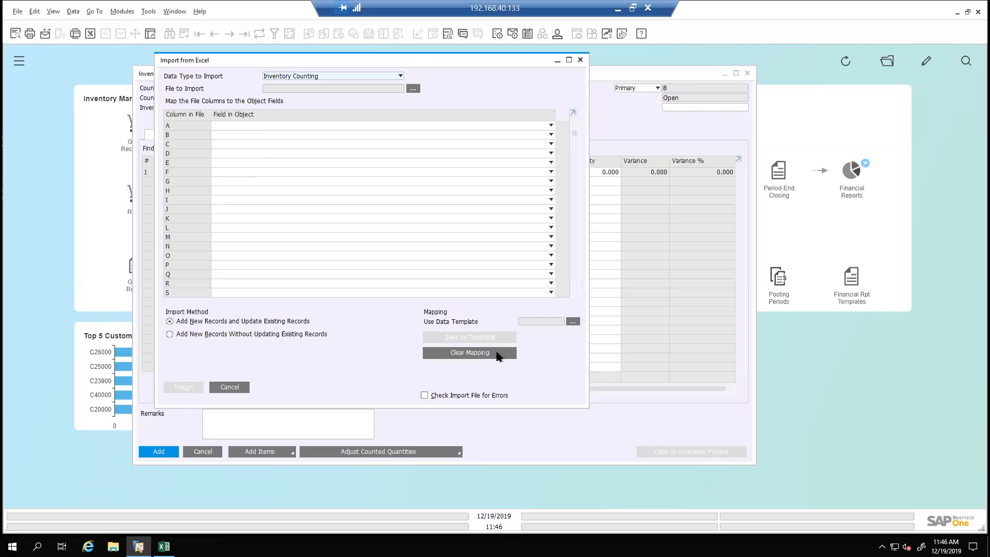
click(239, 392)
click(261, 454)
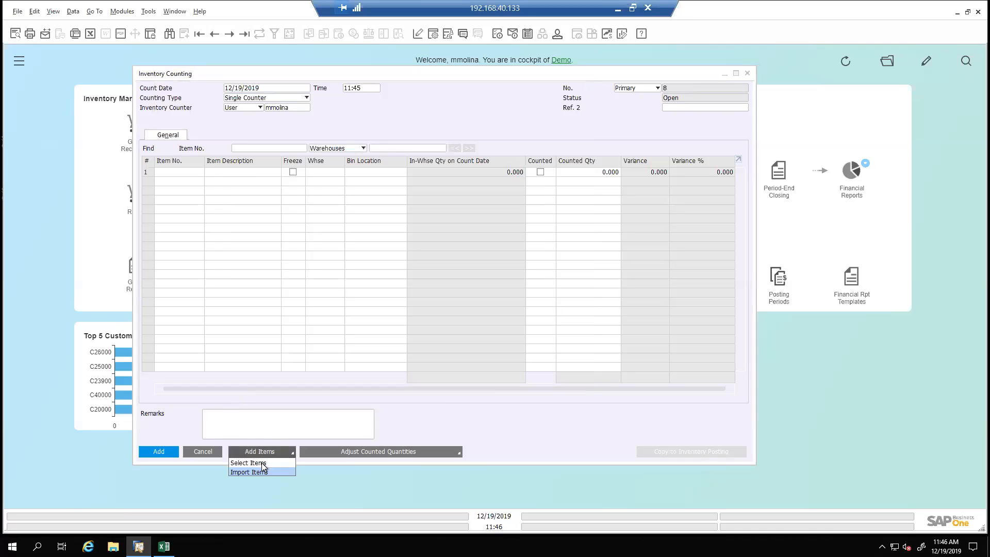
click(265, 472)
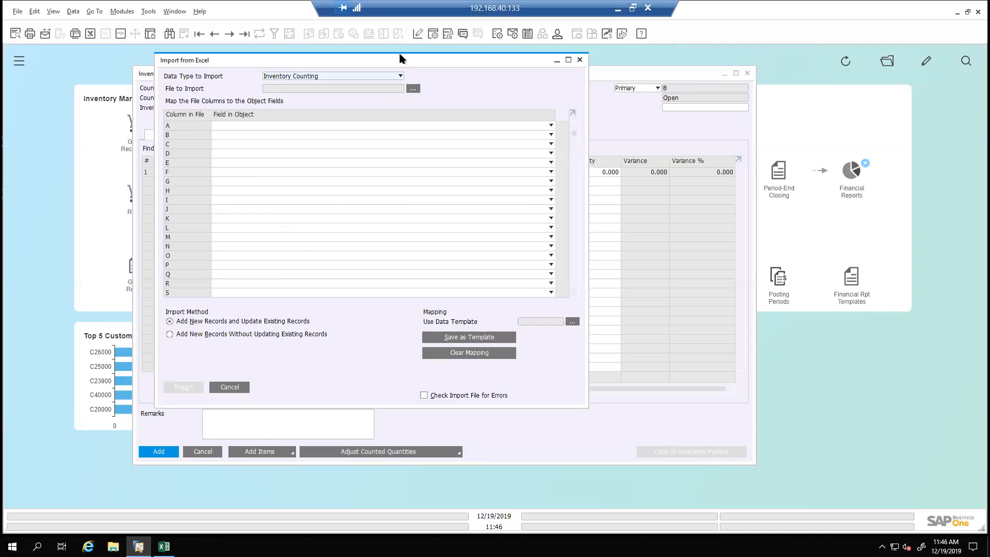
drag(401, 59, 447, 66)
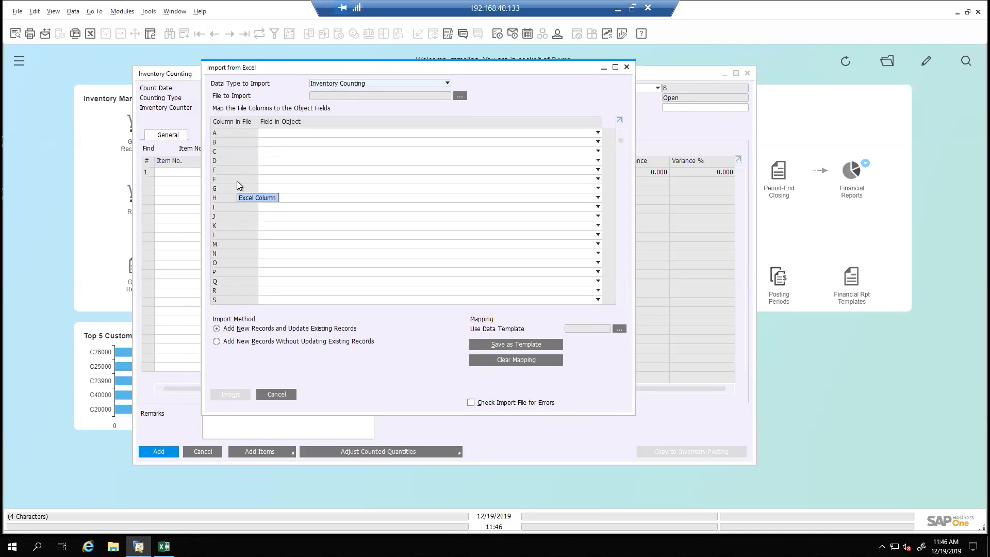
Map file column A to Item Code, B to Item Description, C to Counted Quantity and D to Warehouse Code
click(277, 133)
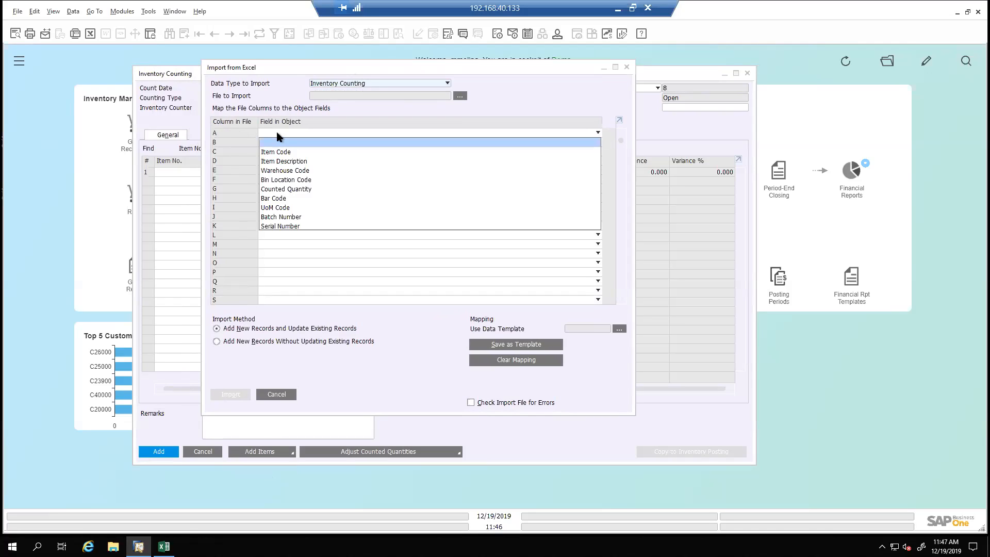
click(282, 153)
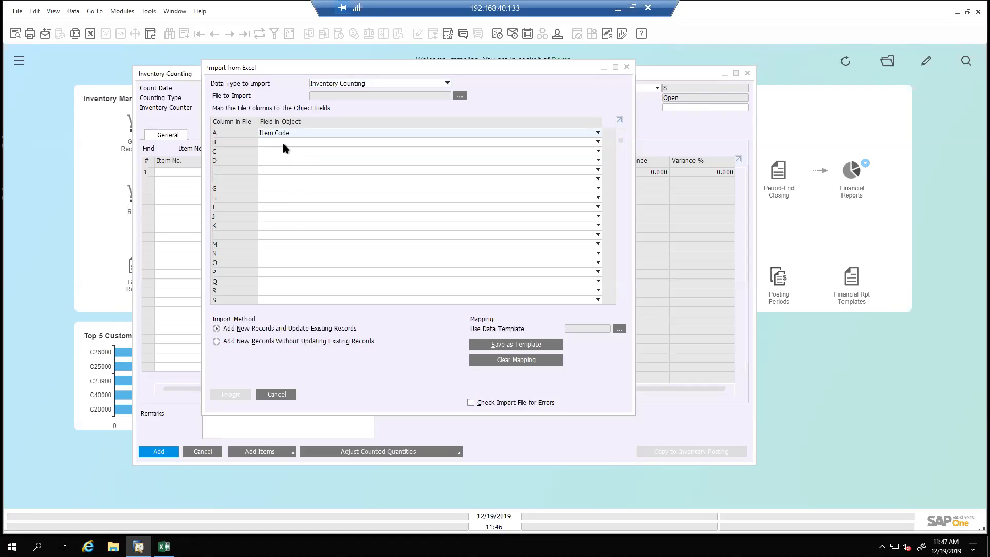
click(283, 143)
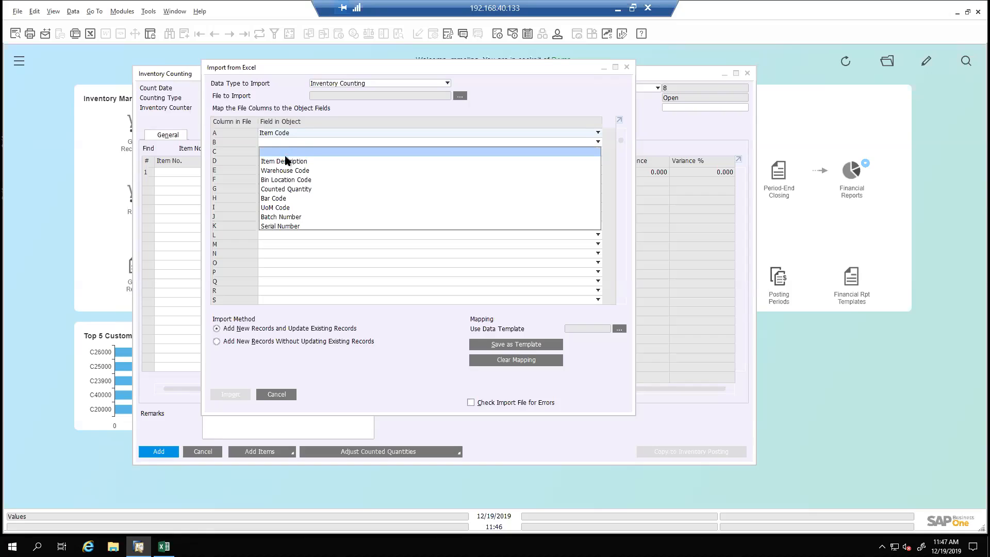
click(286, 162)
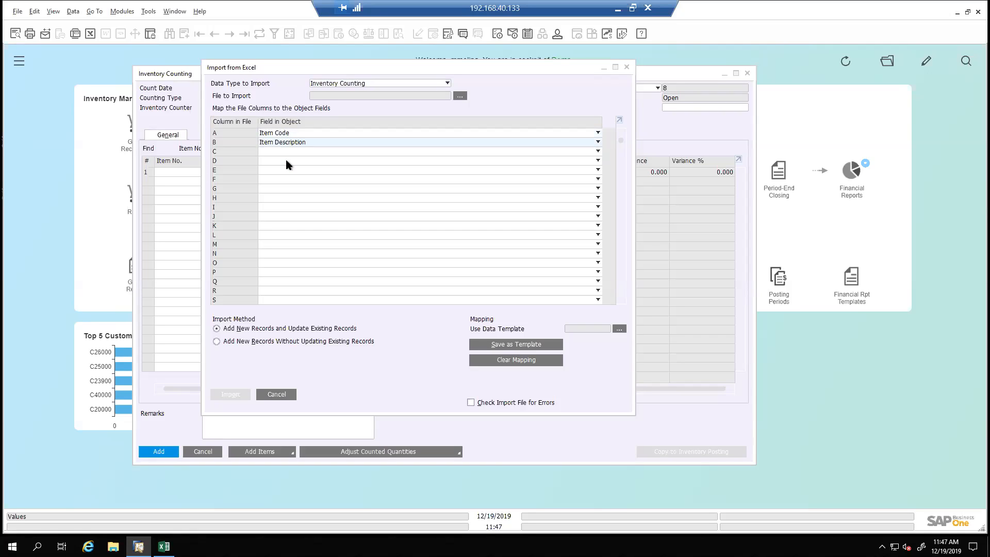
click(281, 152)
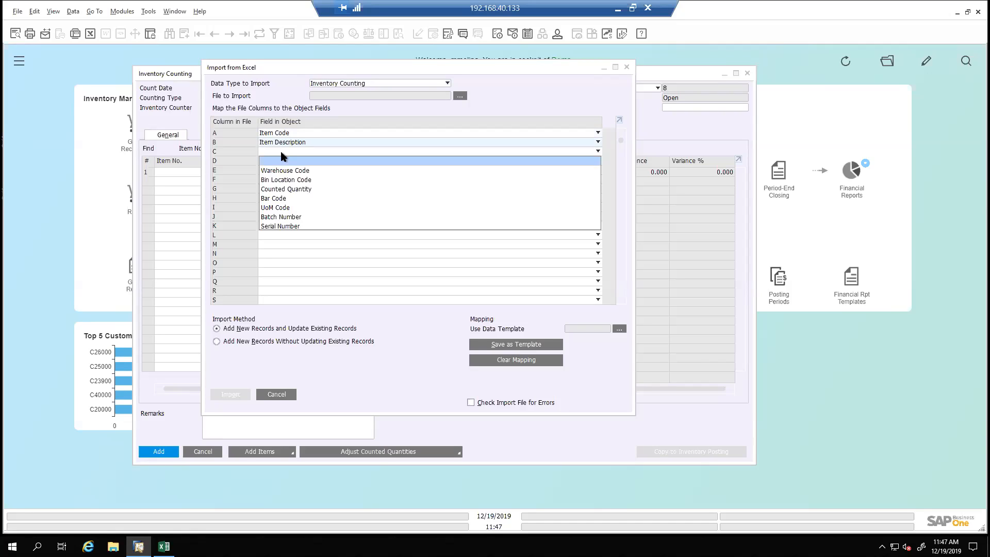
click(291, 190)
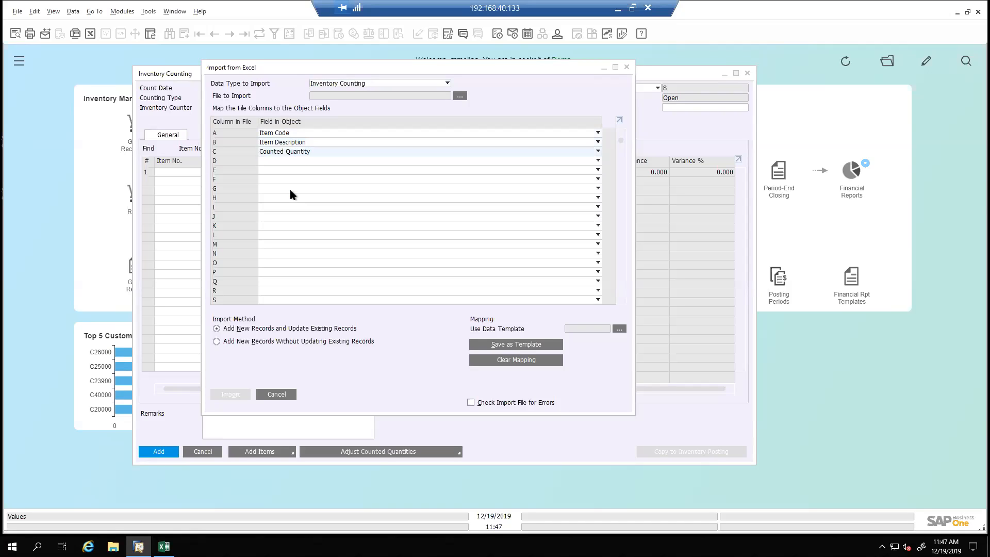
click(280, 158)
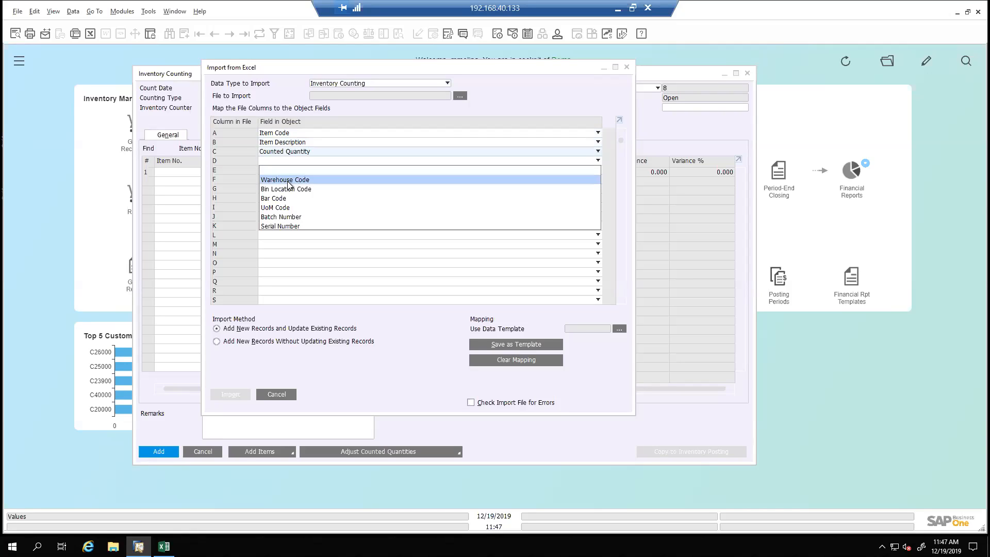
click(289, 181)
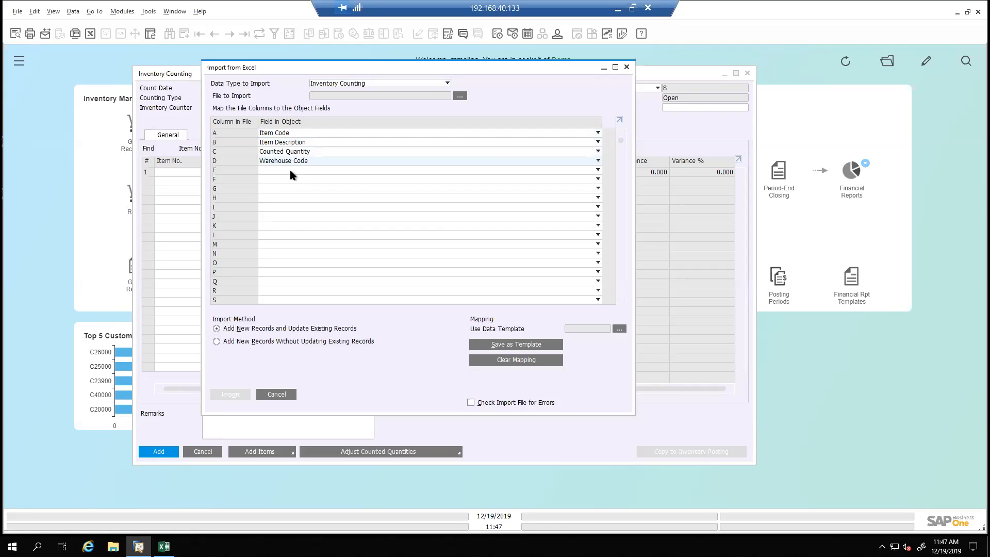
click(290, 170)
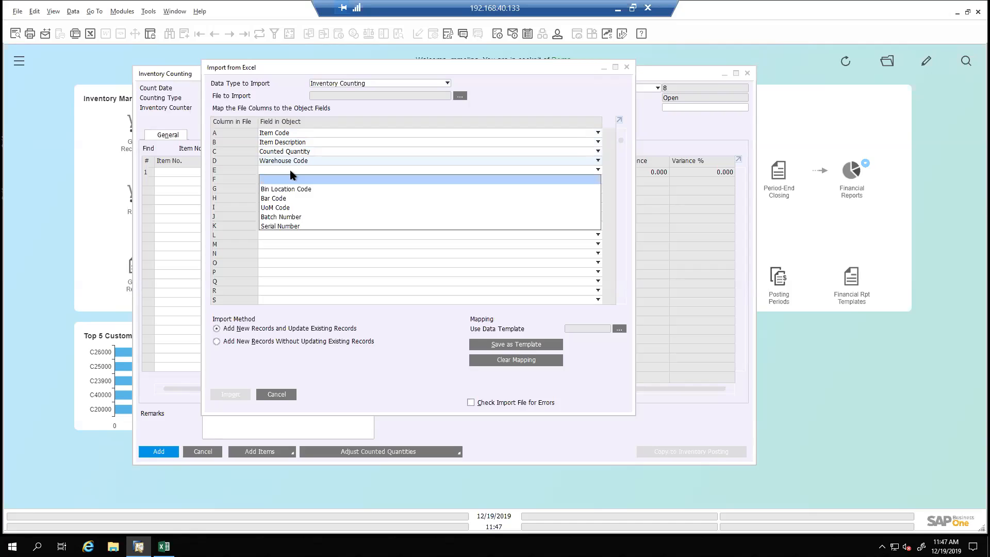
click(290, 171)
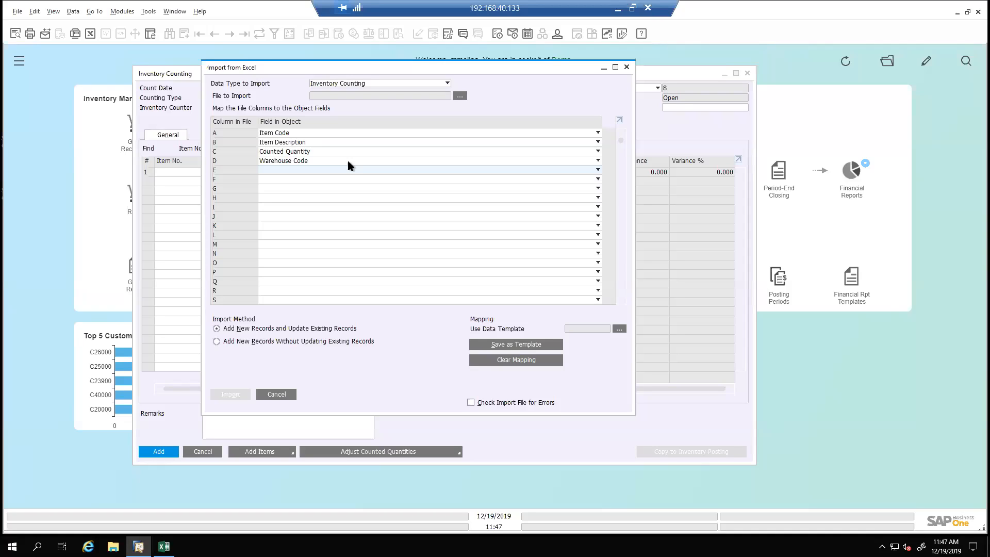
Save the column mapping over the existing import template Inv. Counting Whs. 01
click(508, 346)
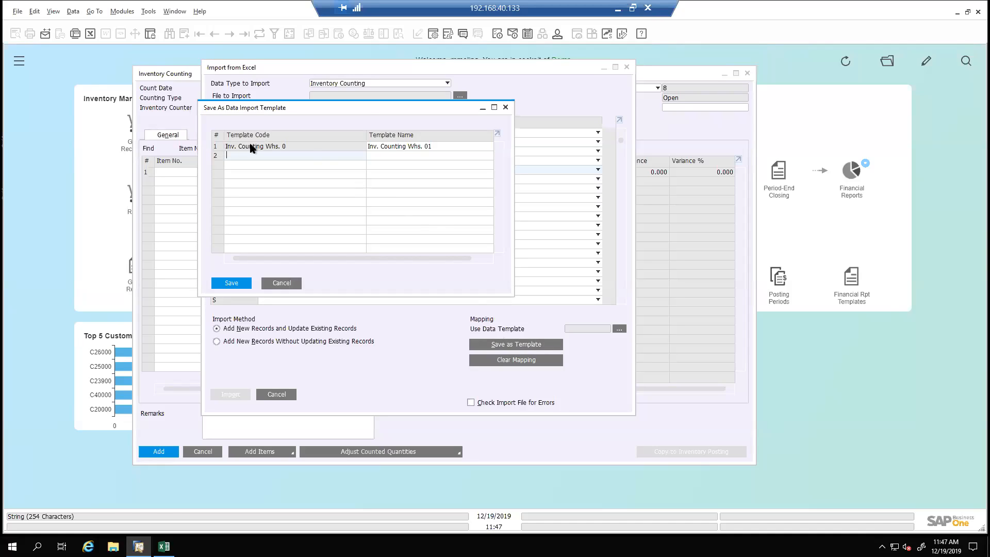
click(217, 147)
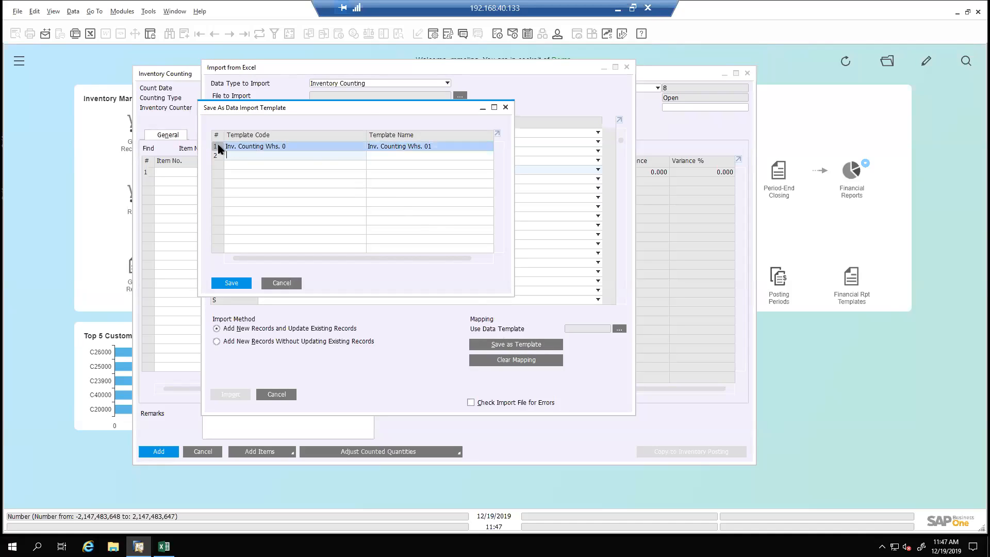
click(235, 283)
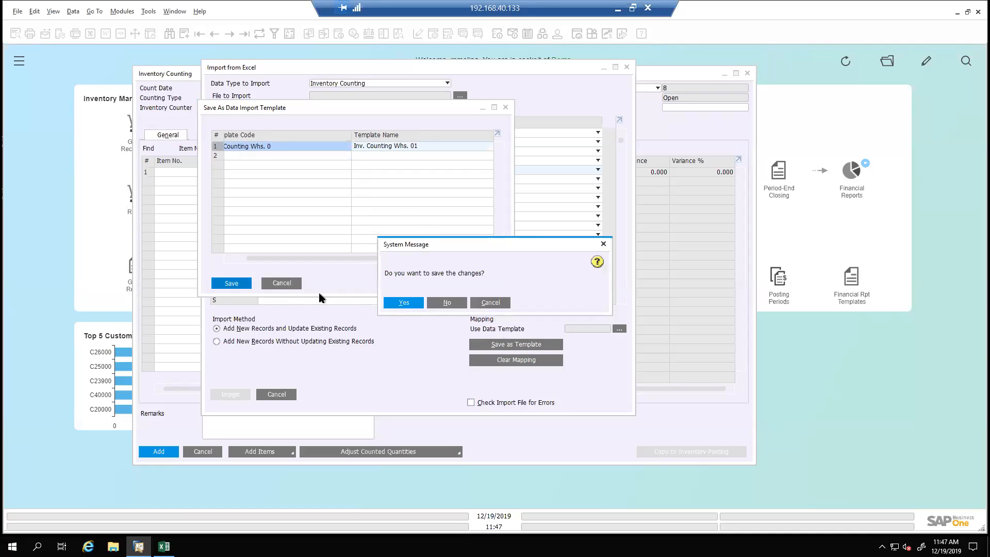
click(403, 303)
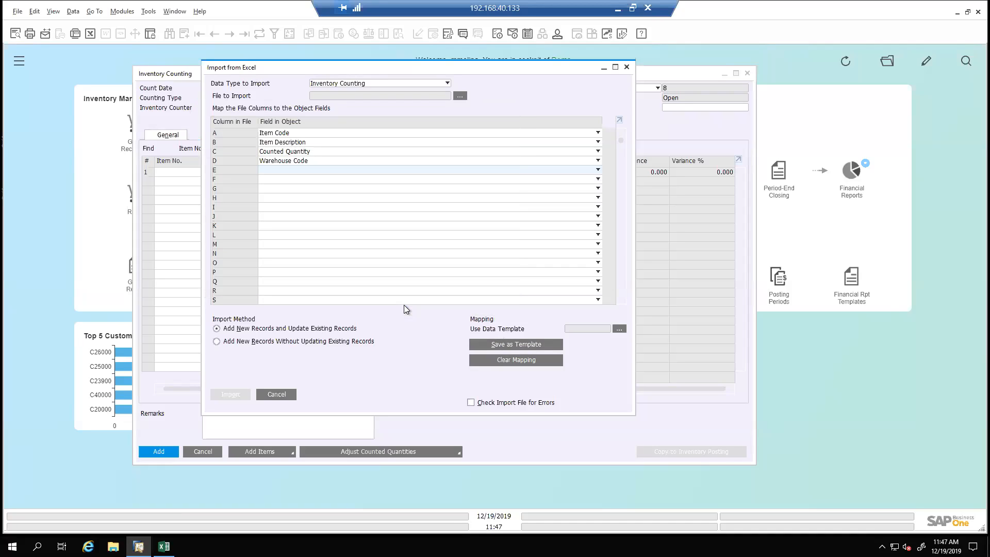
Clear the current column mapping and reopen the import of items for the counting document
click(288, 397)
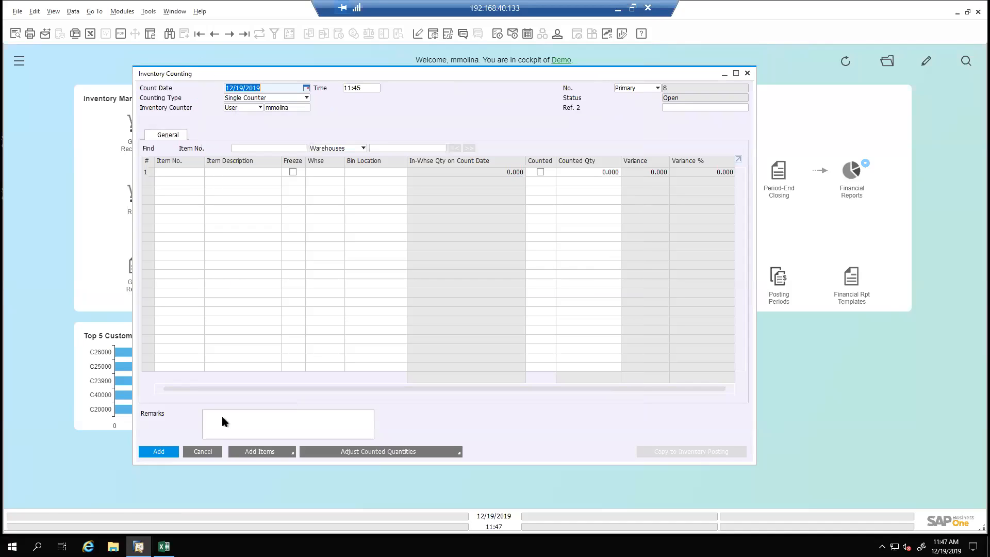
click(260, 453)
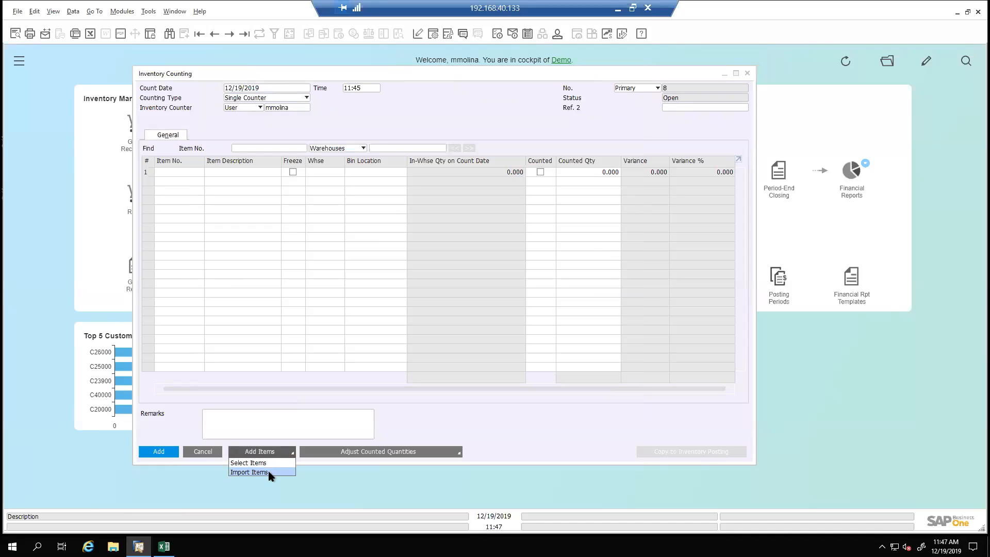
click(268, 472)
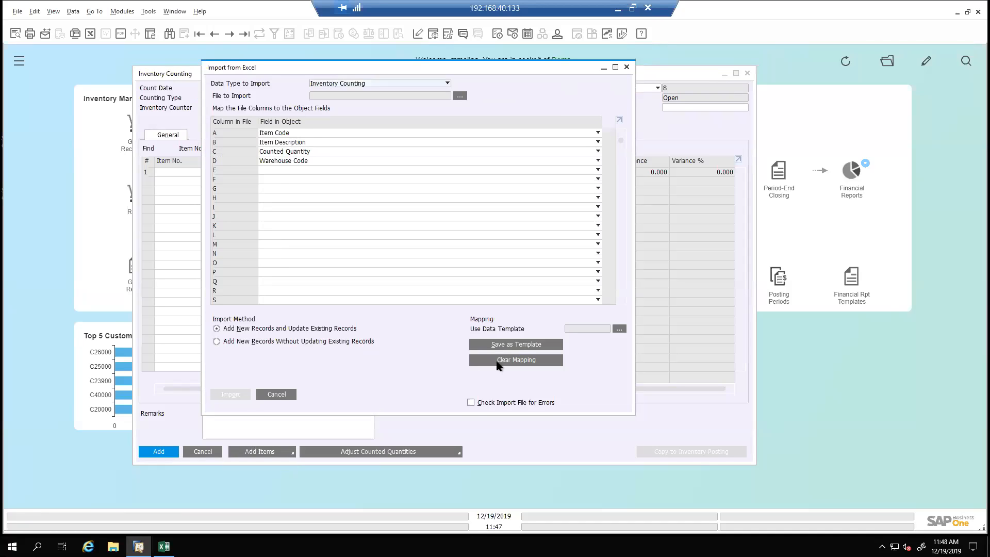
click(277, 395)
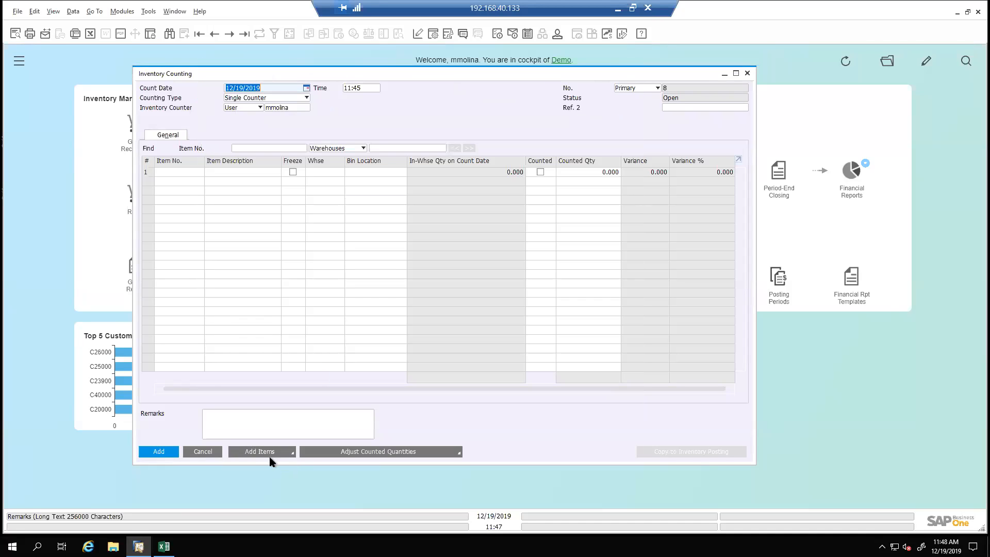
click(276, 452)
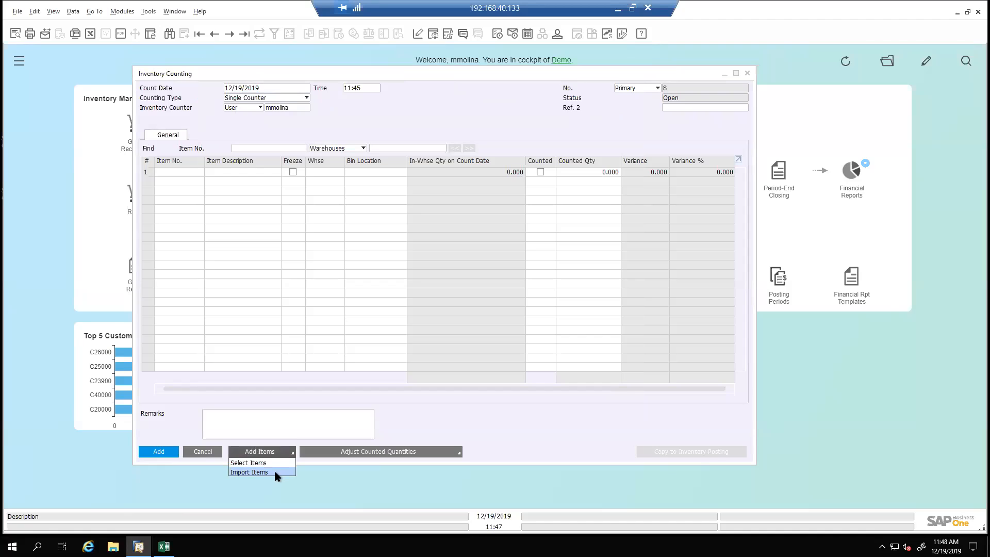
click(275, 473)
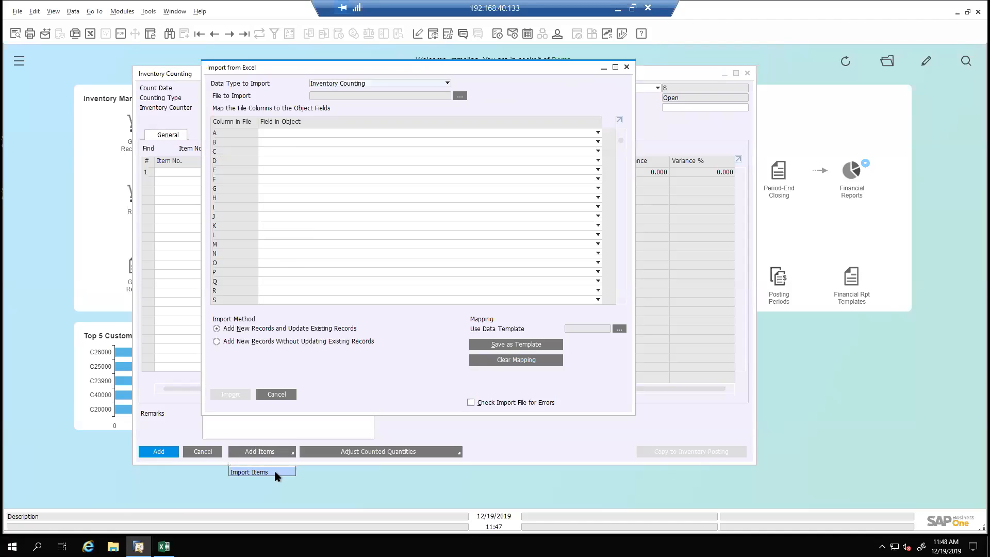
Apply the saved data template Inv. Counting Whs. 01 to the import mapping
click(620, 329)
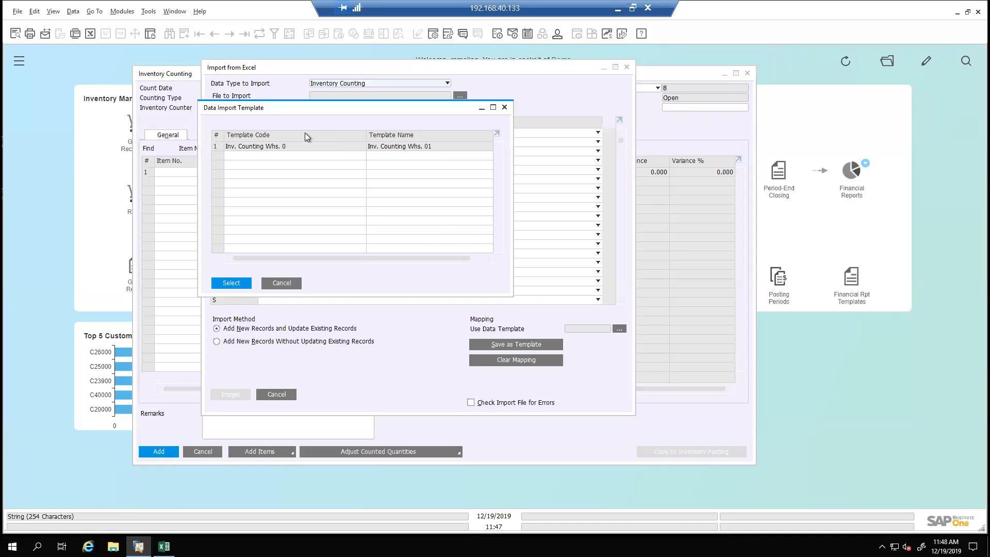
click(220, 147)
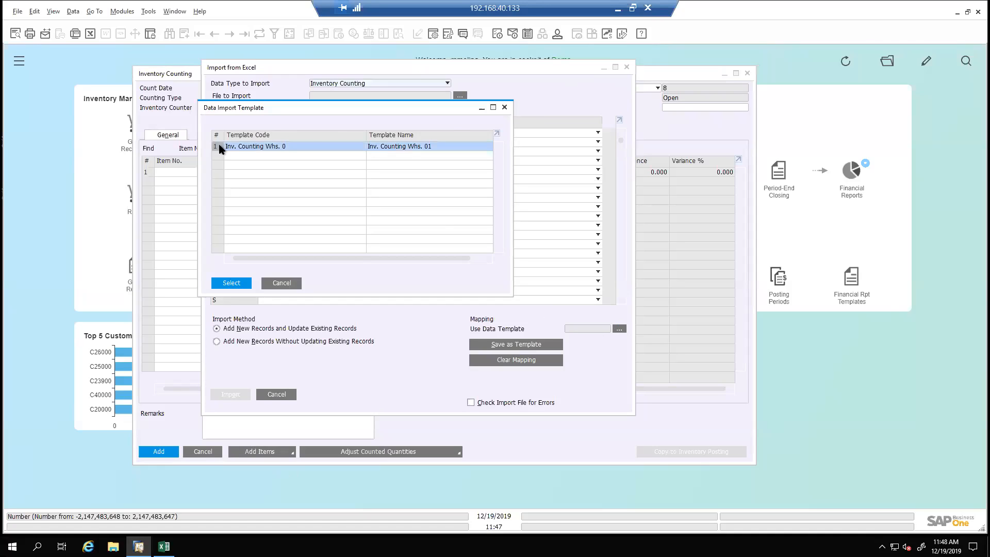
double_click(219, 148)
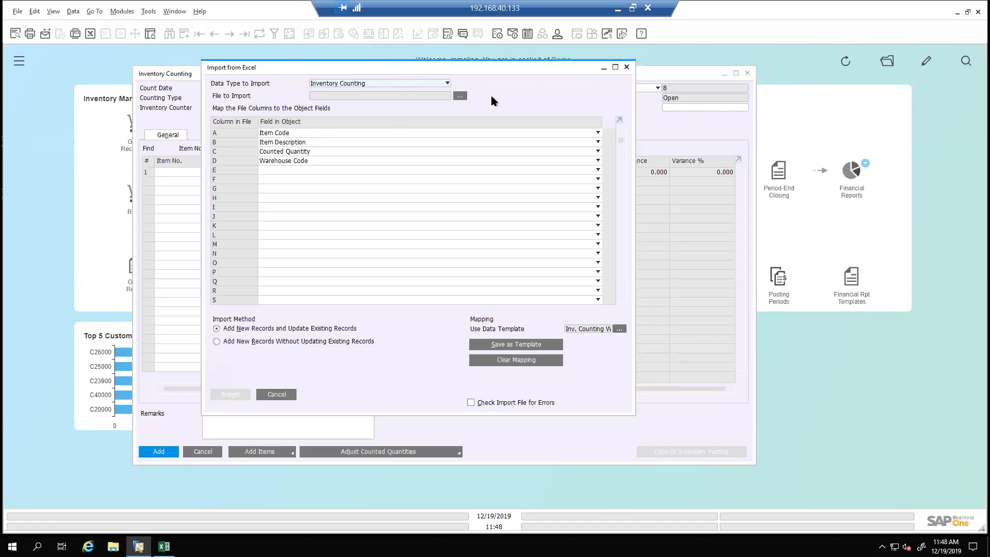
Import the text file Inventory Counting OEC Computers whs. 01 from the Desktop and add the Inventory Counting document
click(459, 97)
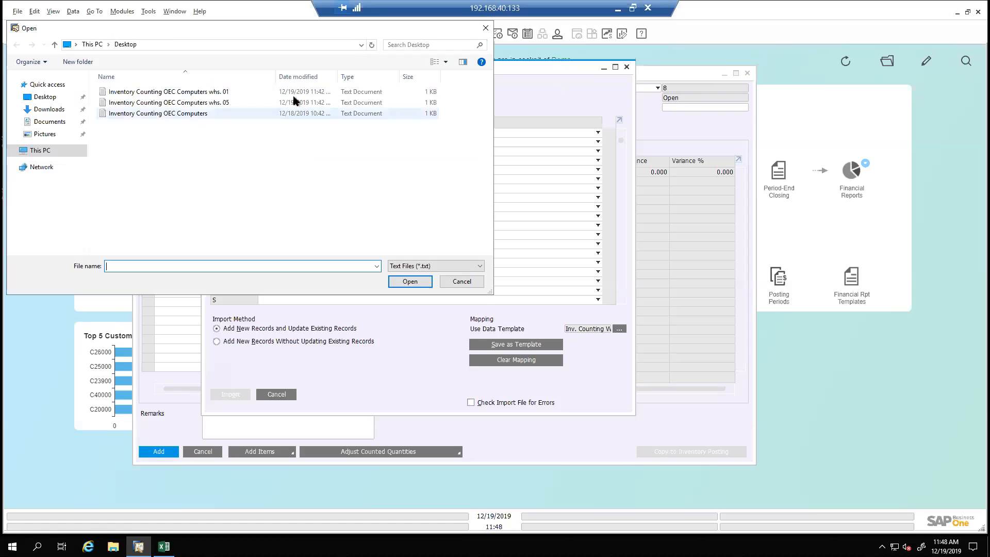
double_click(226, 92)
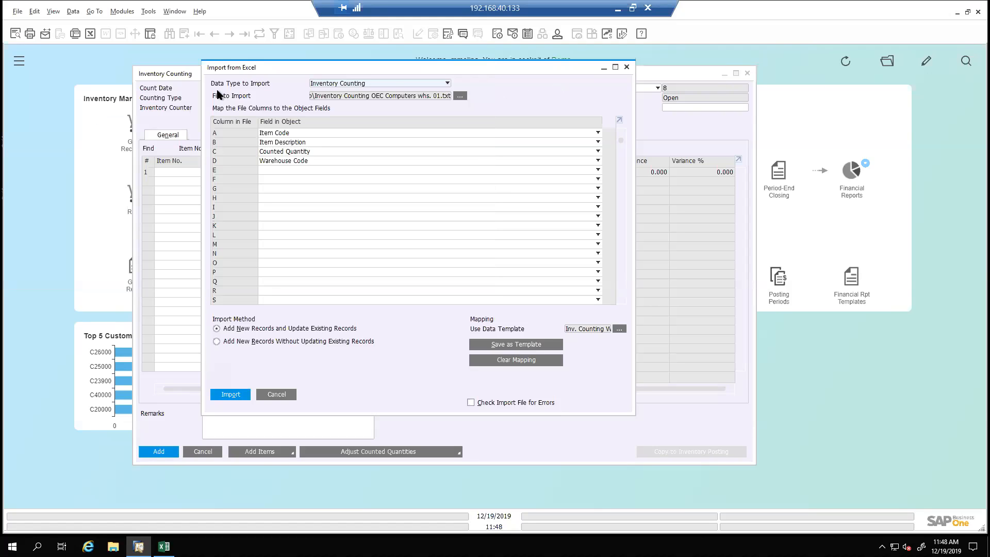
click(235, 395)
click(230, 394)
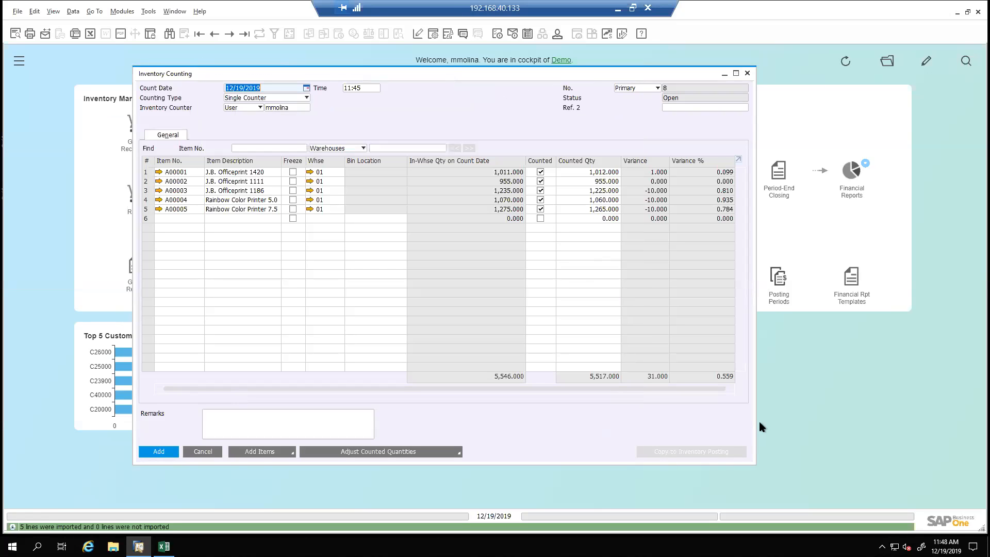
drag(756, 419, 793, 420)
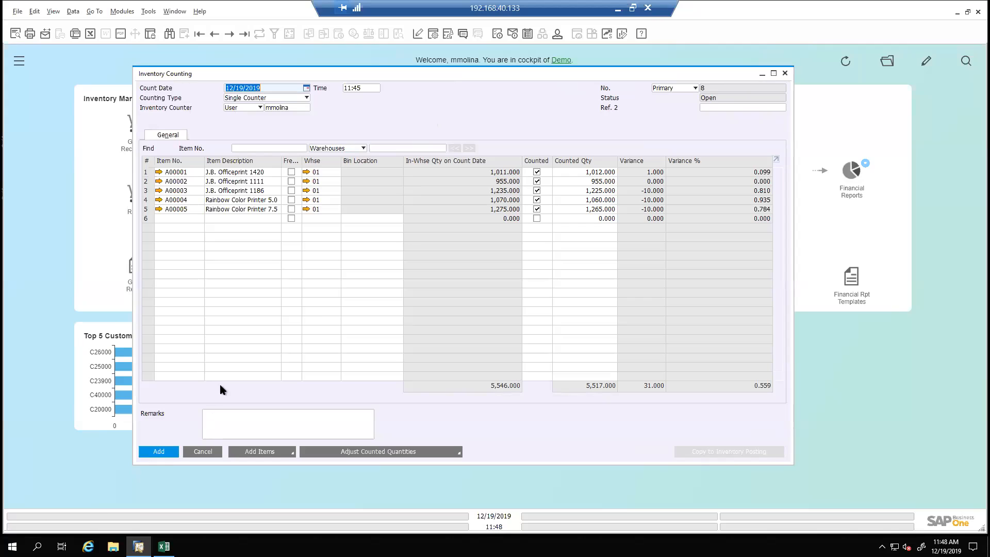
click(161, 453)
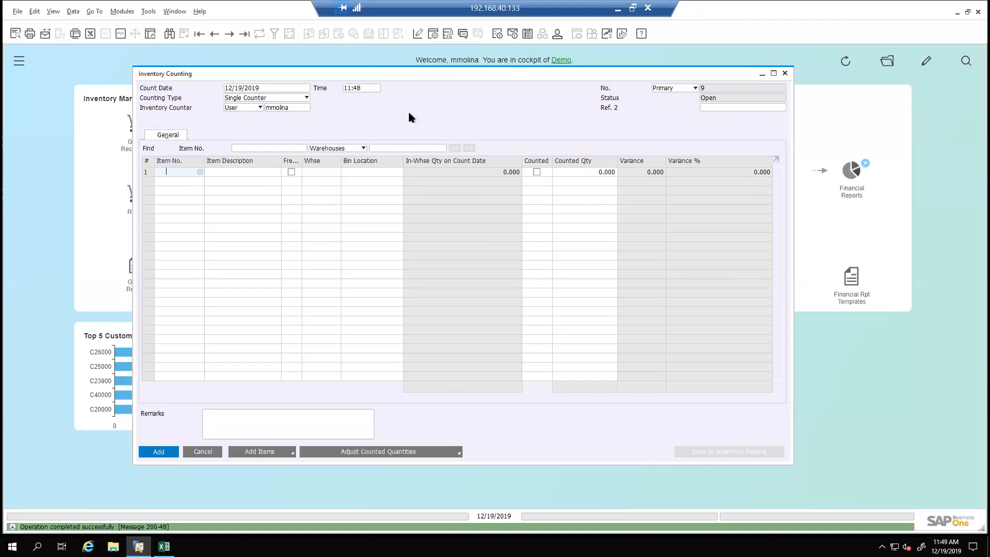
Leave the new blank counting document and go to the last saved Inventory Counting document
click(276, 453)
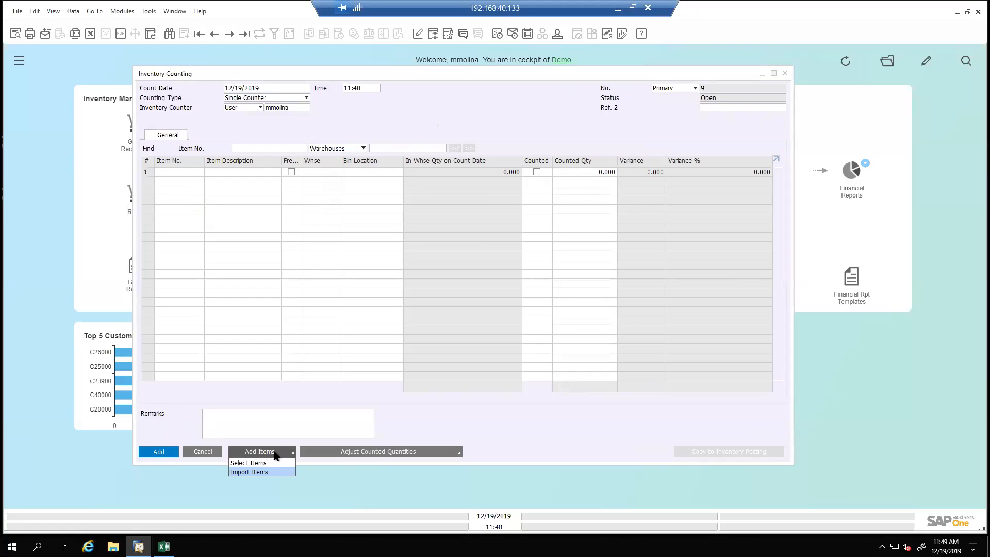
click(305, 79)
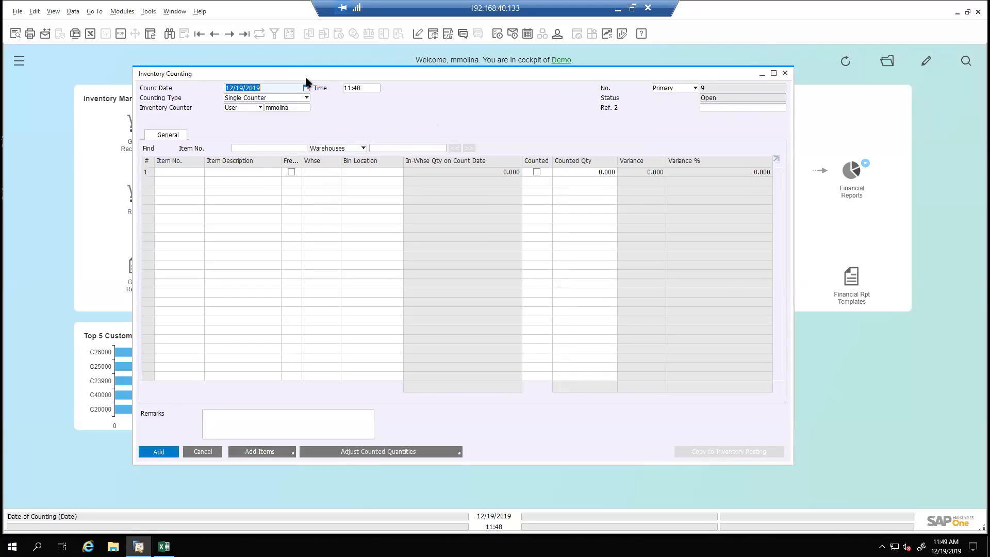
click(244, 34)
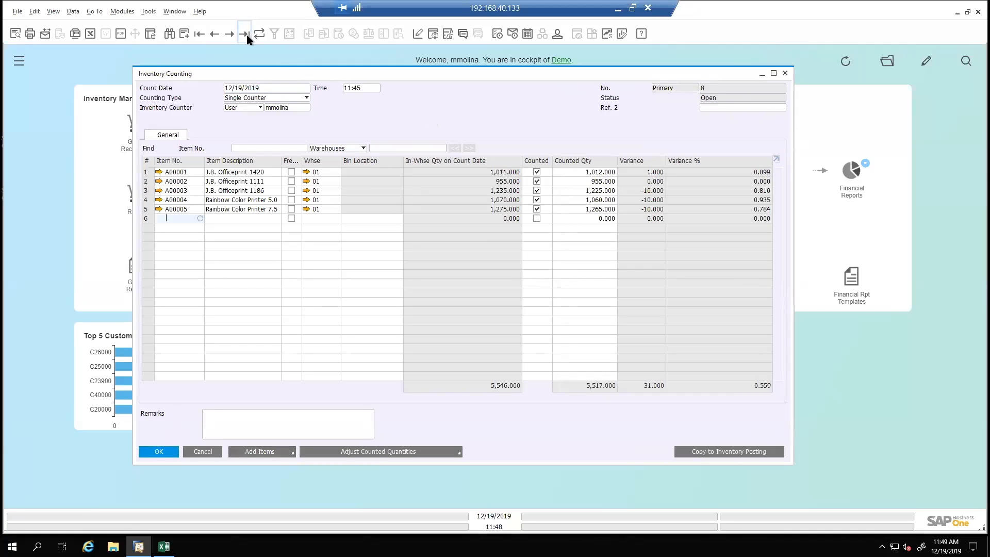
Reopen the item import for the counting document, clear its column mapping and apply the data template Inv. Counting Whs. 01
click(275, 457)
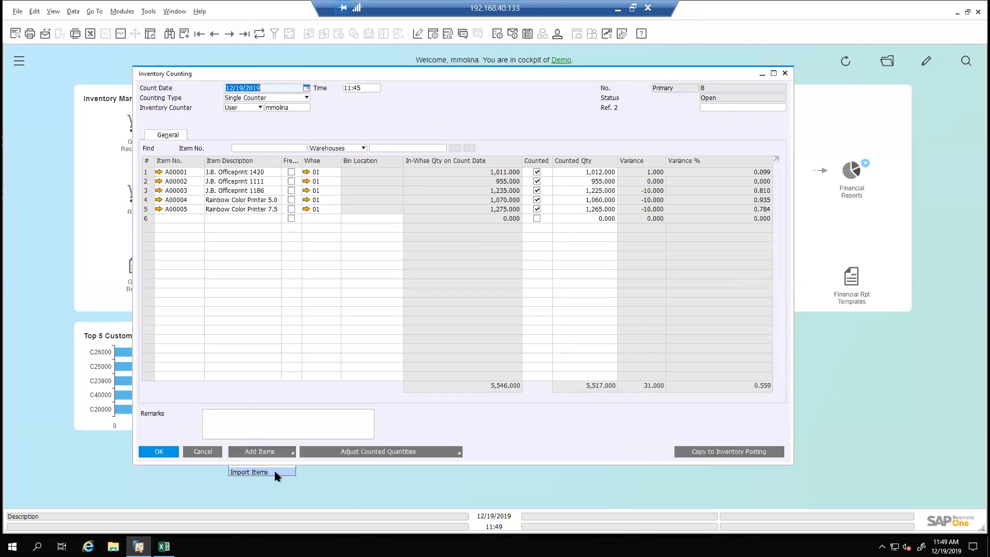
click(277, 473)
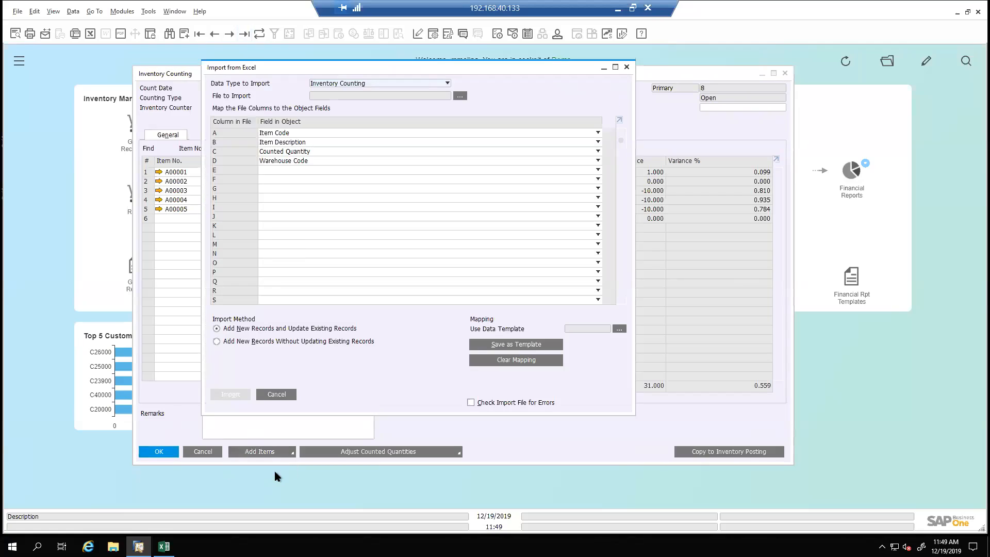
click(507, 361)
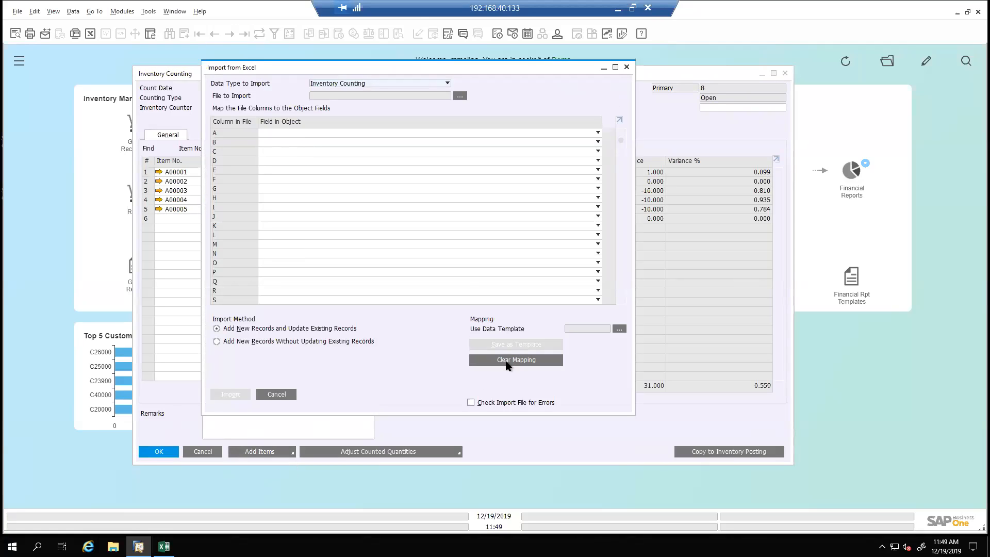
click(339, 134)
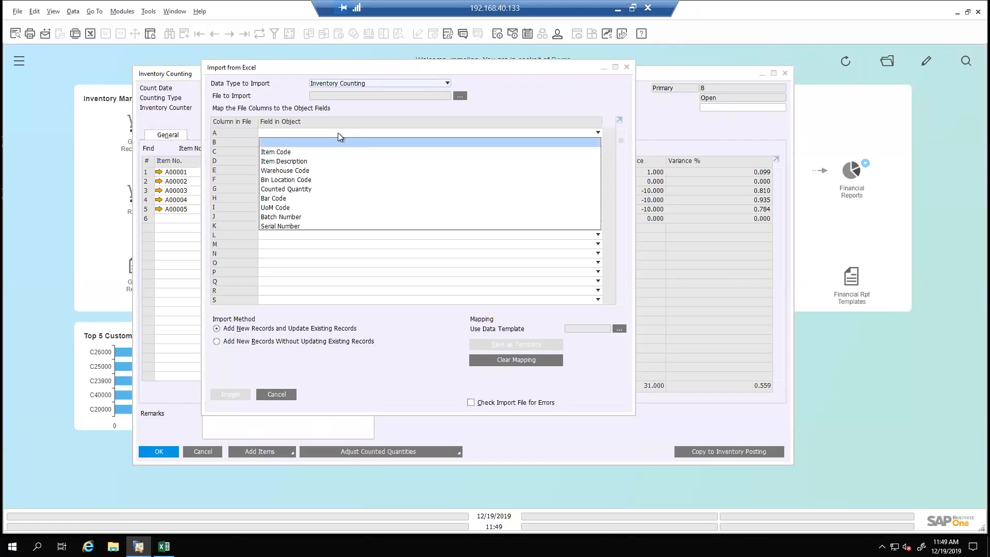
click(619, 329)
click(215, 145)
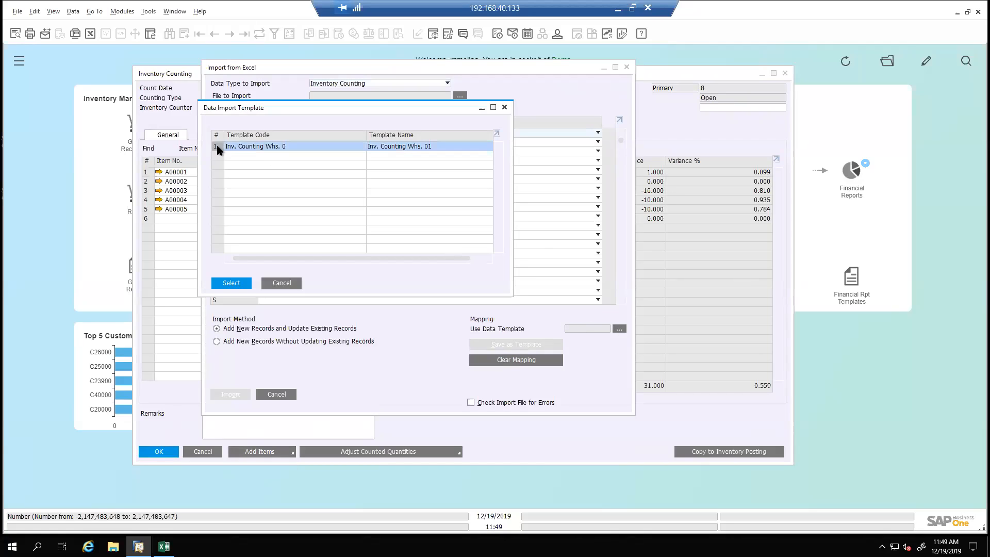
double_click(217, 147)
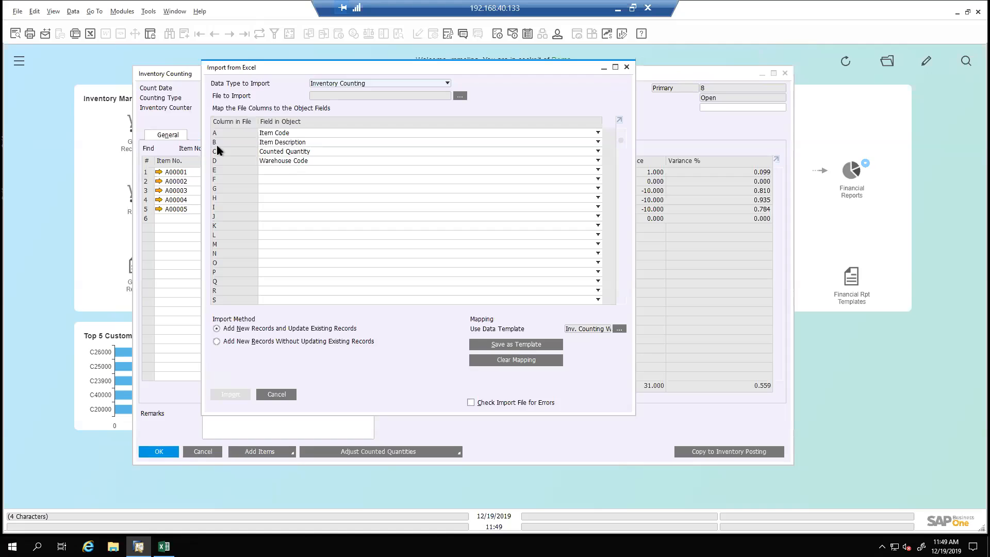
Map file column E to Bin Location Code and column F to Batch Number in the import mapping
click(290, 170)
click(291, 190)
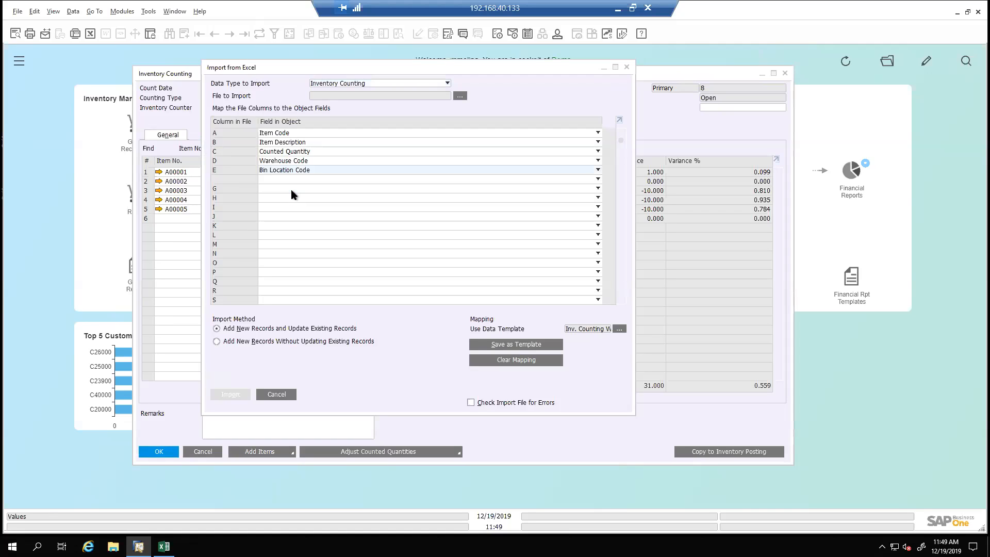
click(282, 178)
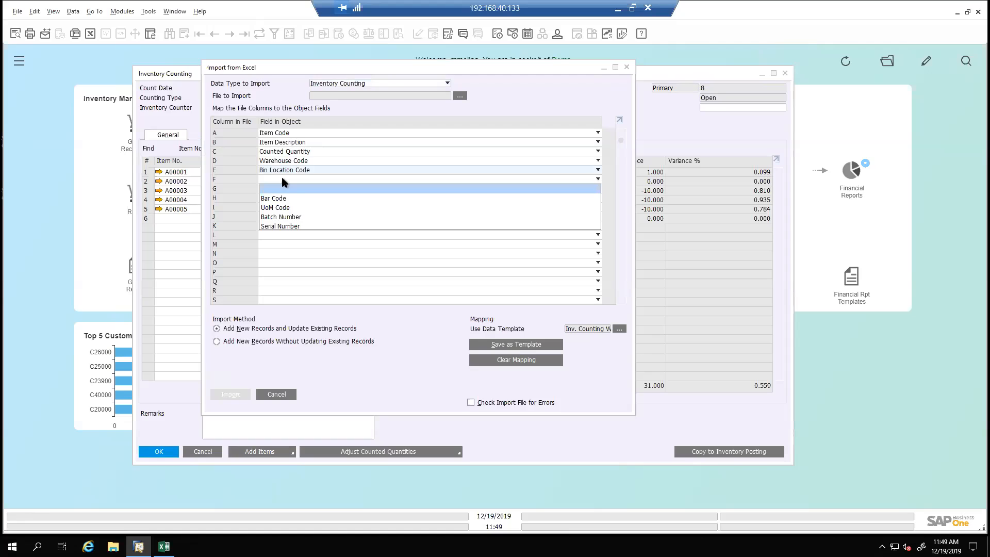
click(289, 217)
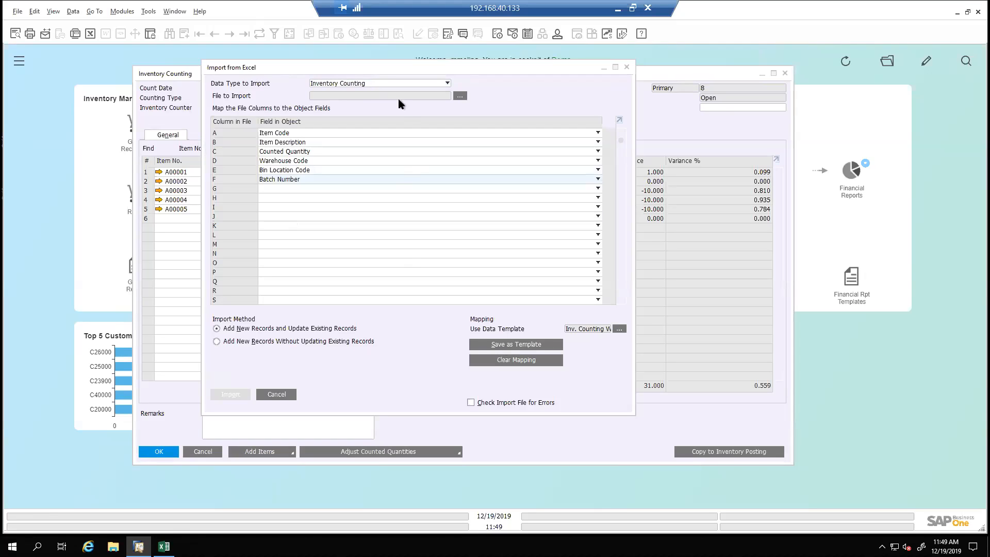
Import the text file Inventory Counting OEC Computers whs. 05 into the counting document
click(460, 97)
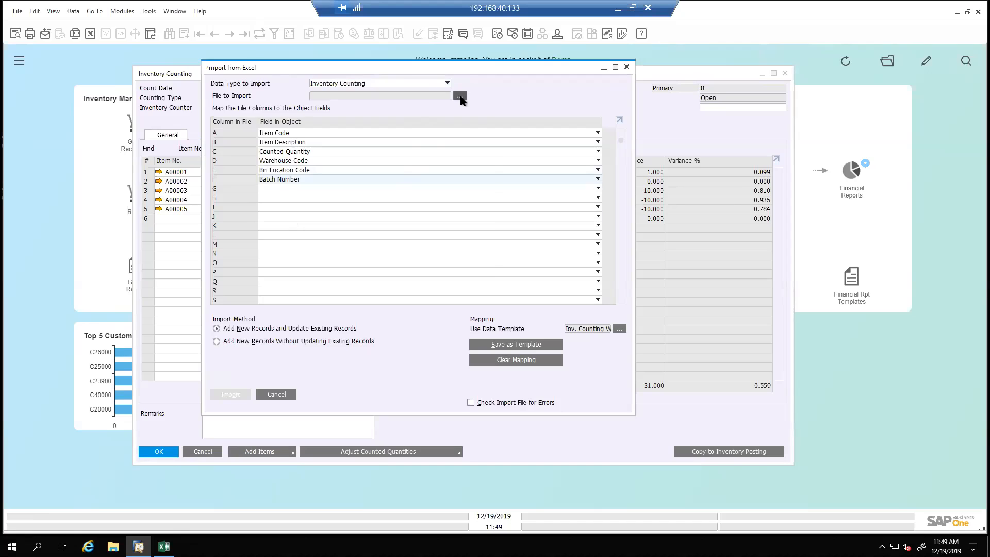
double_click(229, 102)
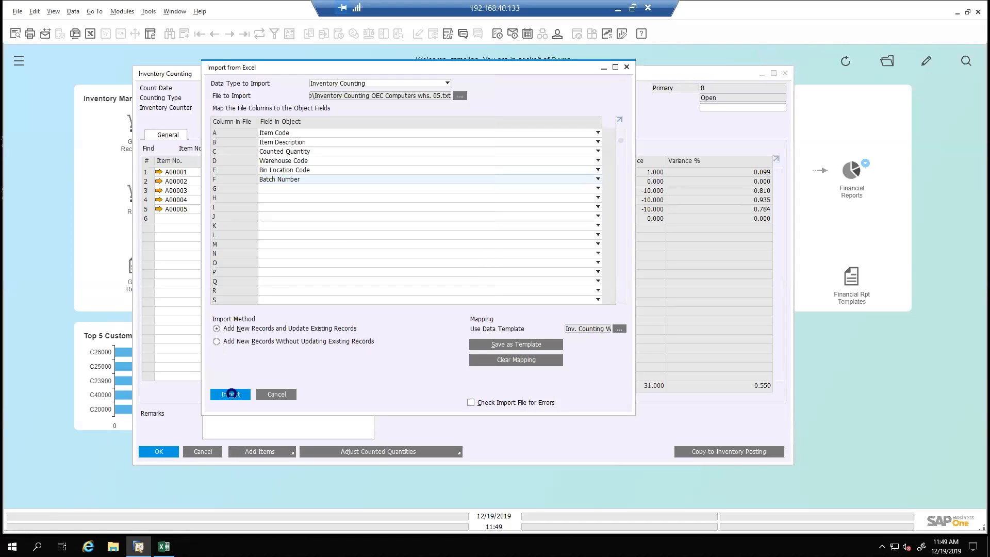
click(230, 394)
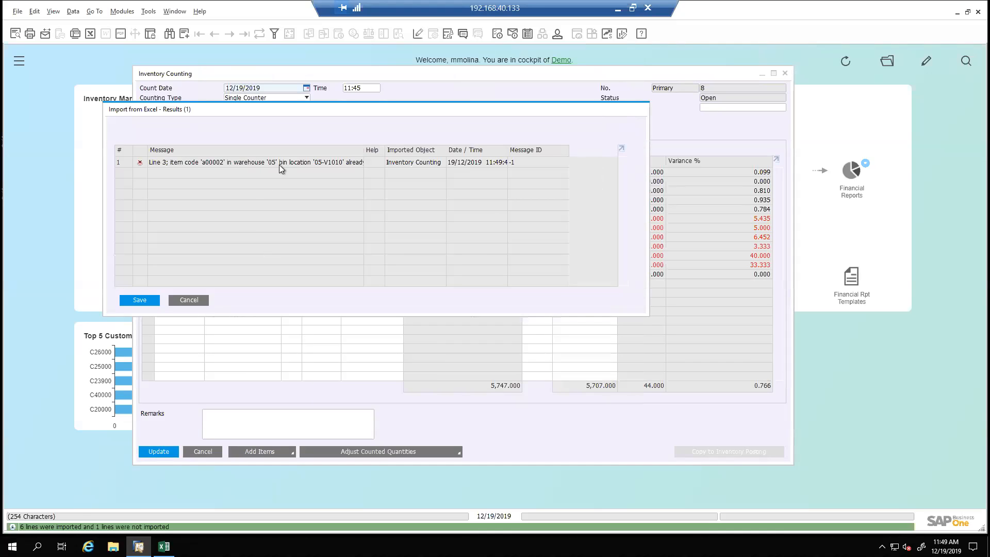
Widen the message column to read the import results, close them without saving, and update the Inventory Counting document
drag(365, 152, 497, 160)
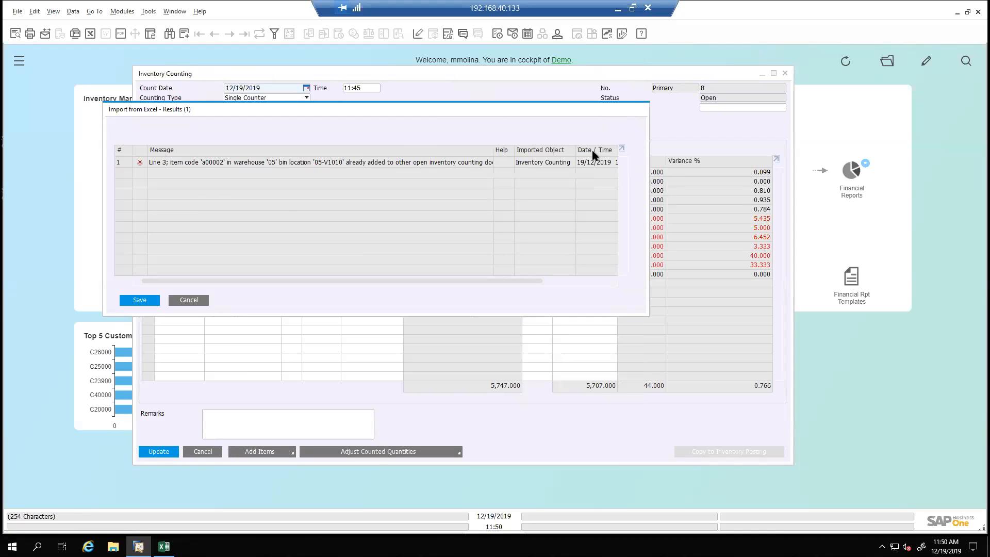
click(188, 300)
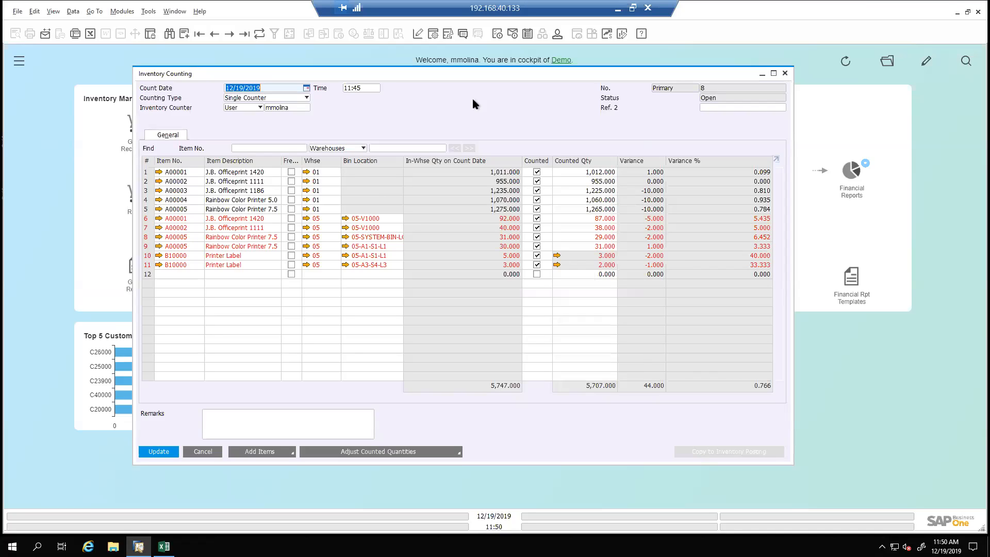
click(165, 454)
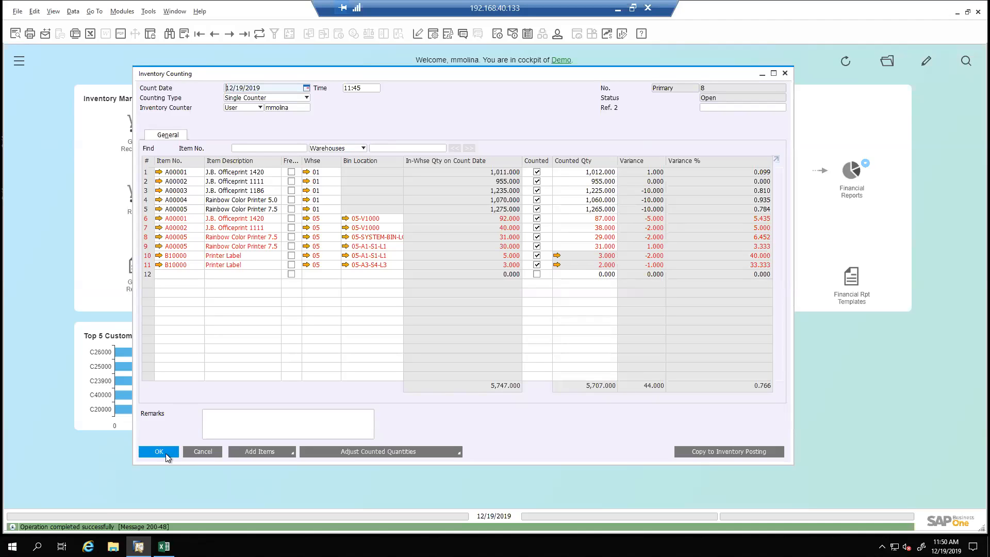
Copy the counting document to an Inventory Posting for review and cancel the posting without adding it
drag(465, 72, 397, 70)
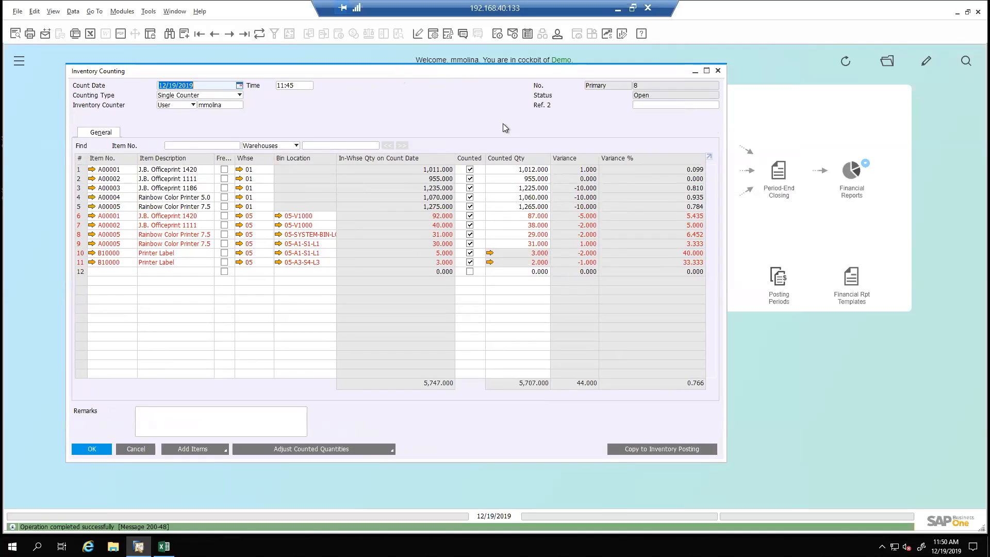
click(640, 451)
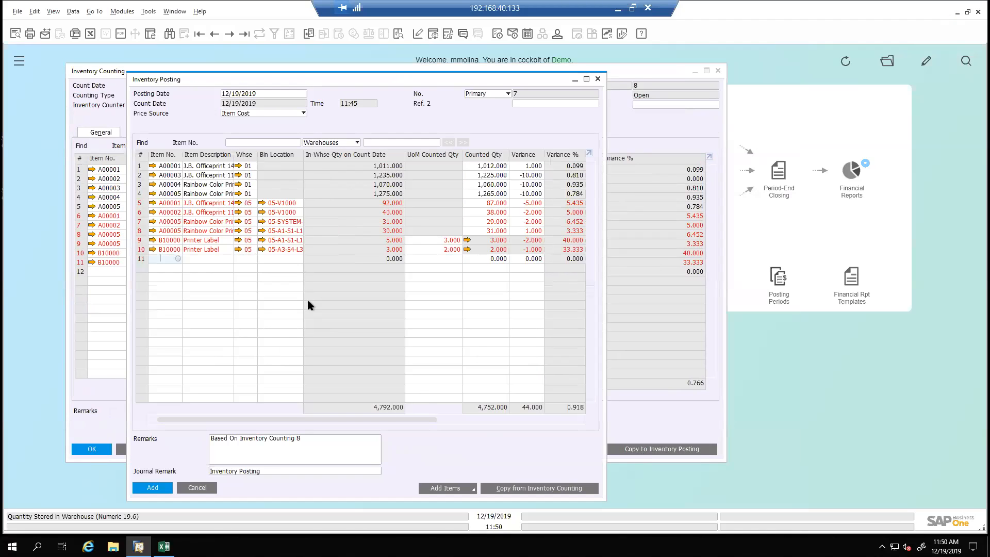
click(197, 488)
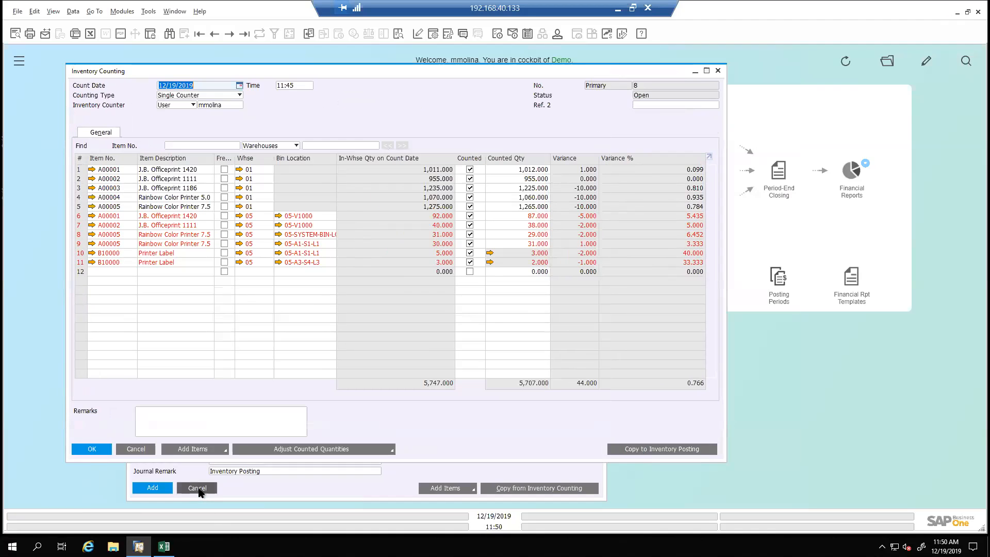
Minimize the counting document and locate Inventory Counting and Inventory Posting under Inventory Counting Transactions in the Inventory module
click(696, 71)
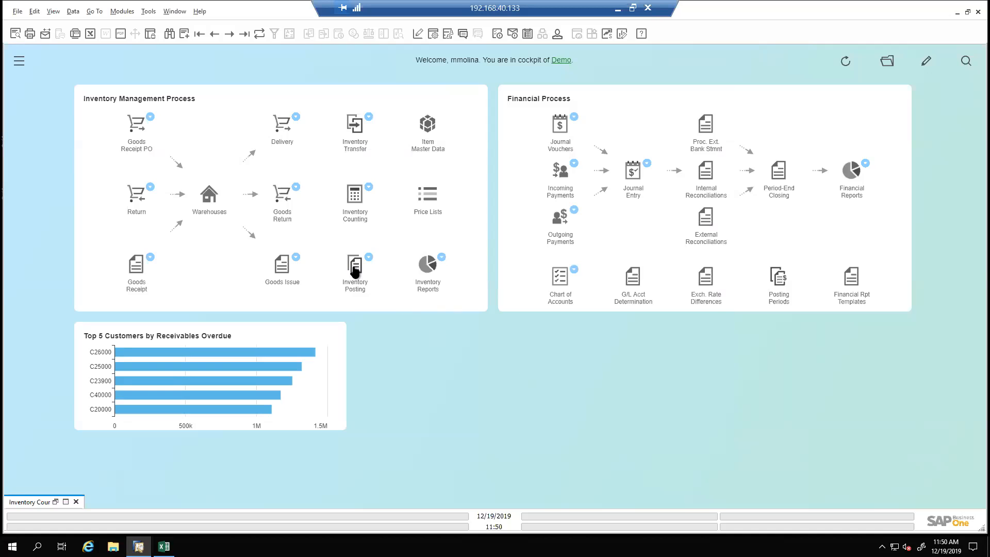
click(18, 62)
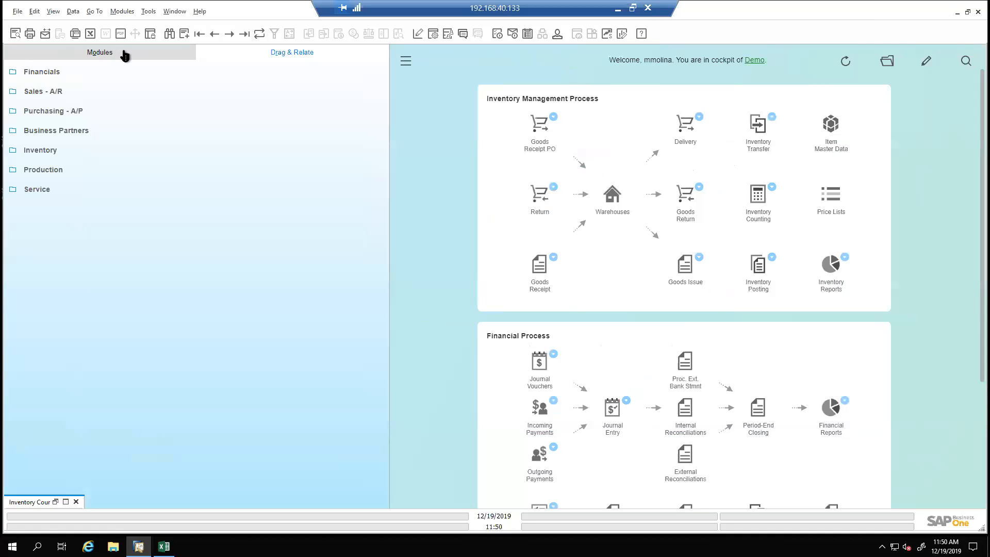
click(124, 55)
click(54, 256)
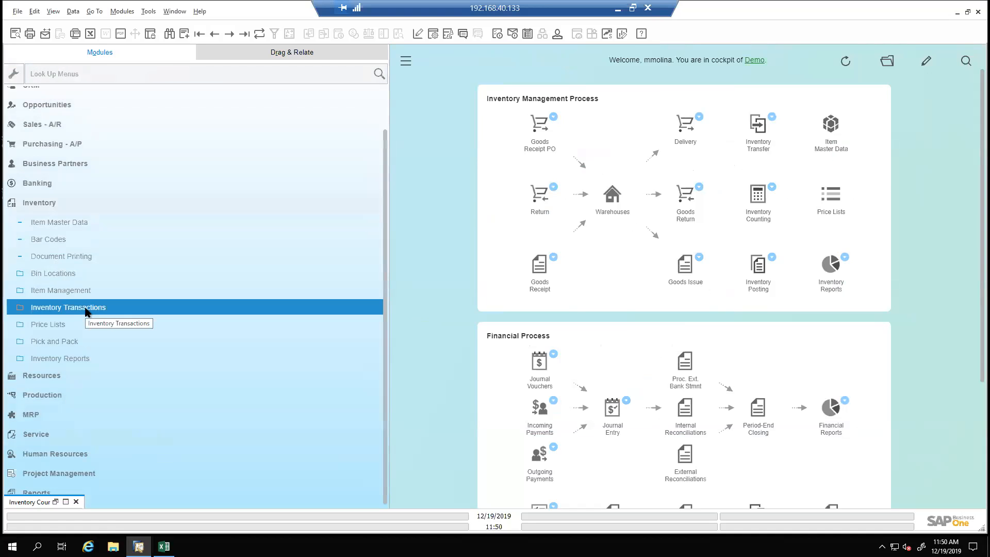
click(86, 309)
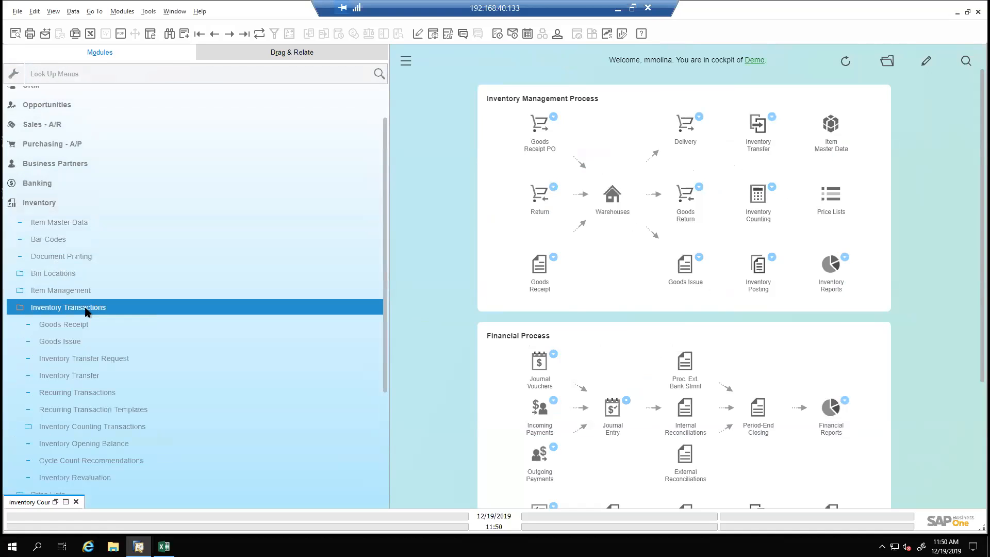
click(144, 426)
click(108, 443)
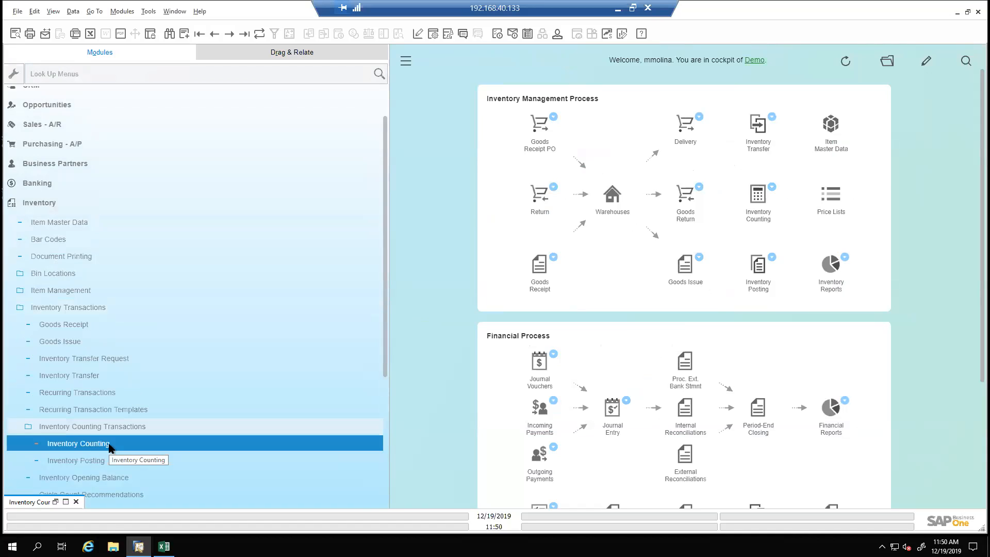
click(107, 461)
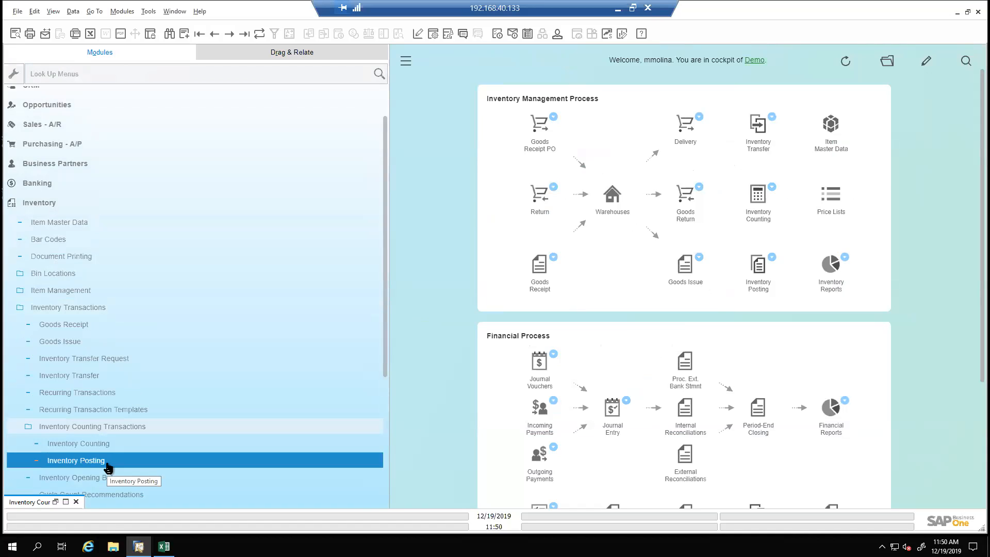
click(406, 61)
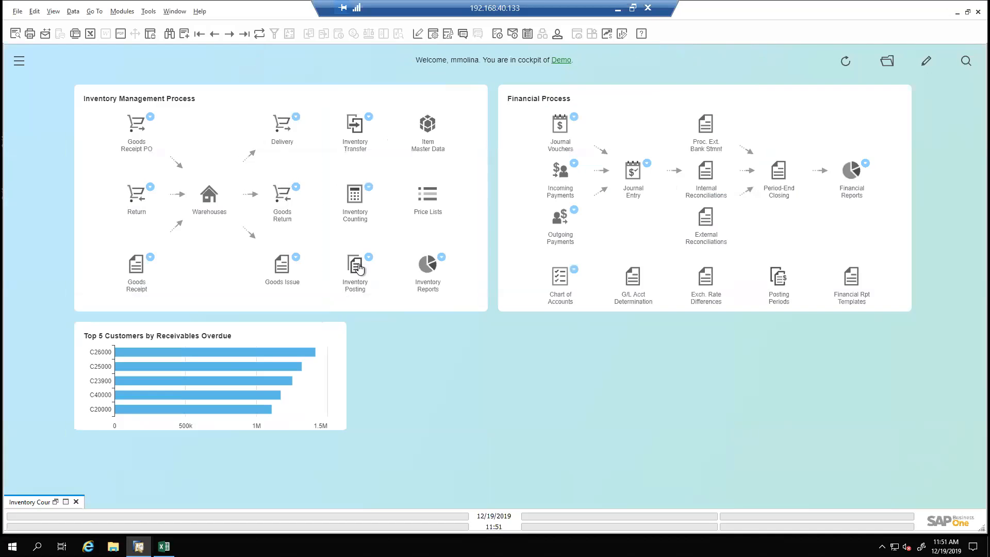
Start a new Inventory Posting, select counting documents 3 and 5 as copy sources, and cancel both the selection and the posting
click(359, 266)
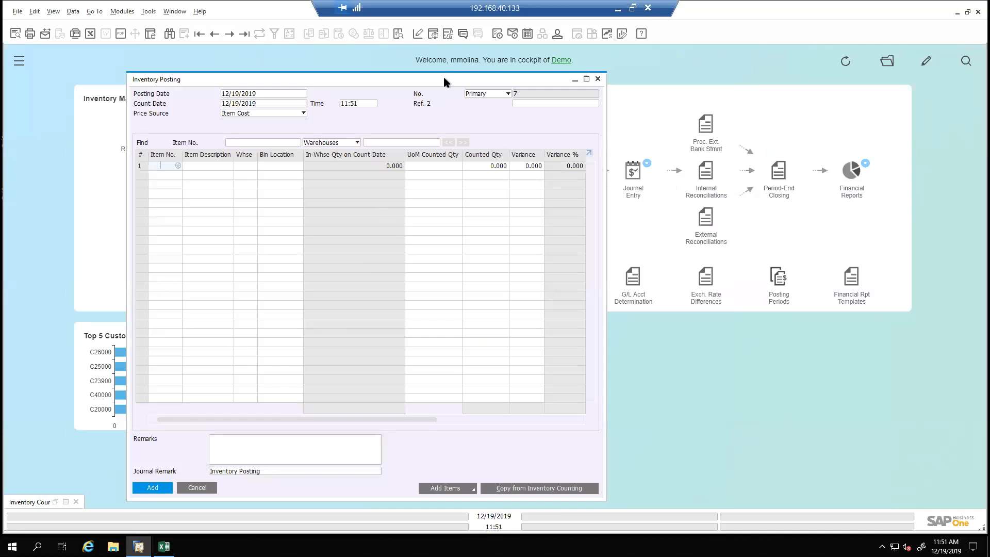
drag(444, 75, 429, 56)
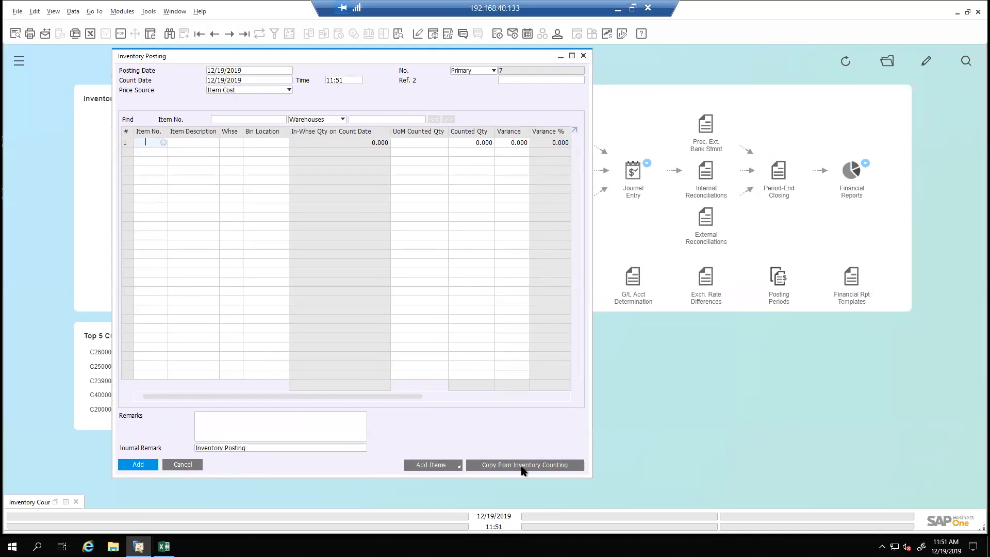
click(522, 466)
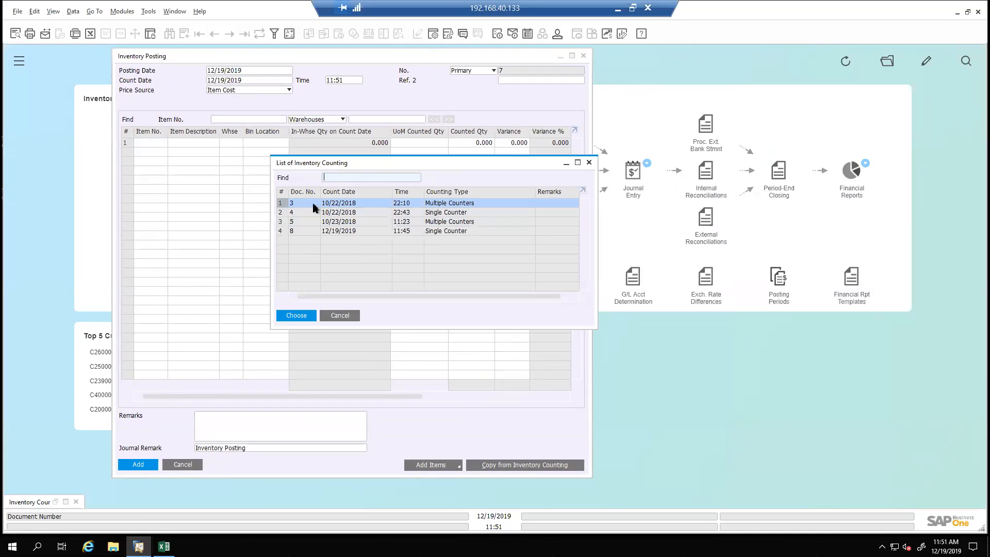
ctrl+click(311, 222)
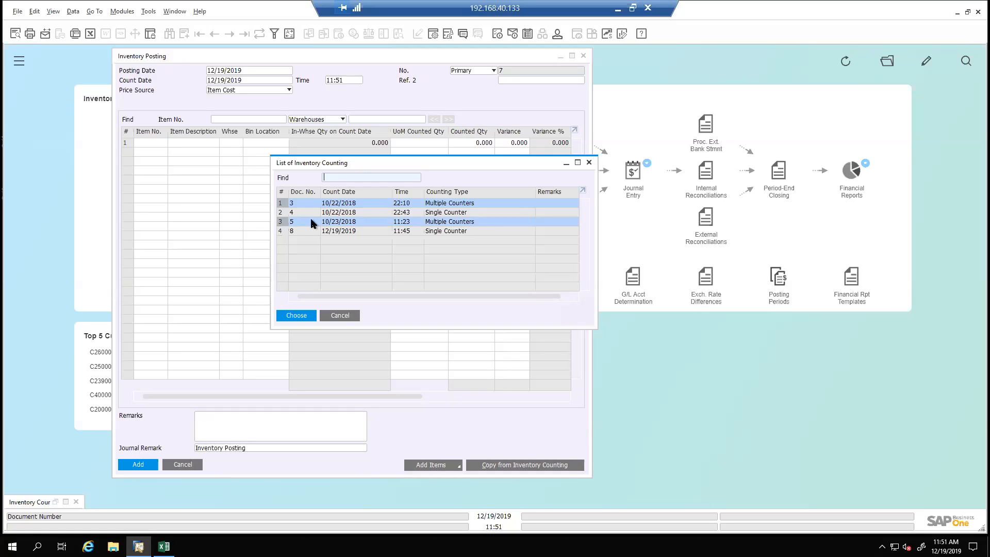
click(341, 316)
click(190, 464)
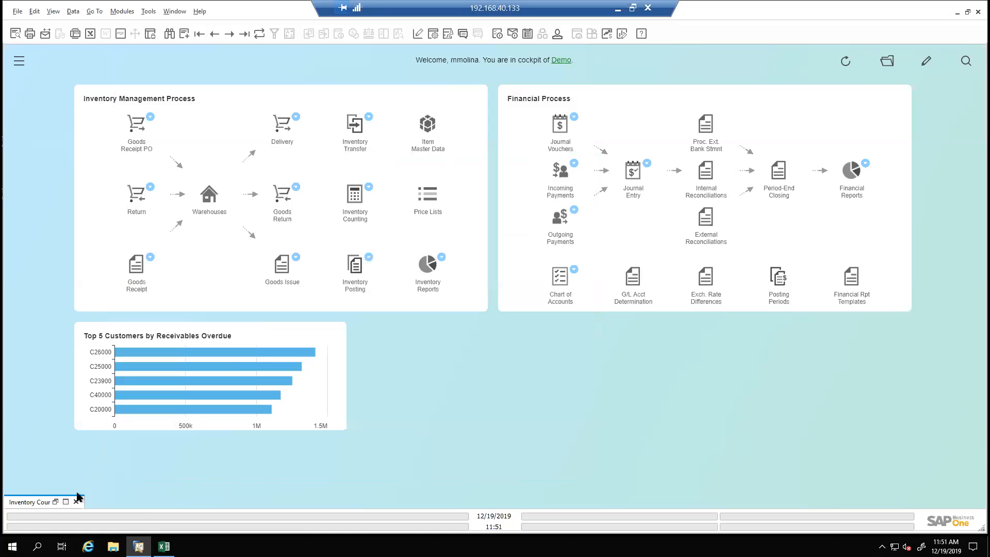
Restore the minimized Inventory Counting document and open the Document Settings from the System Initialization administration
click(55, 502)
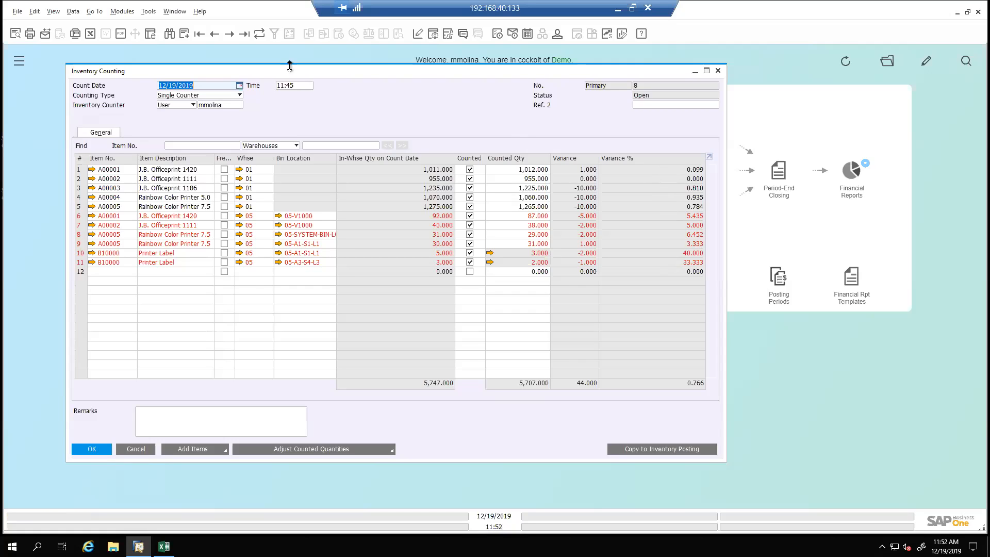
click(123, 12)
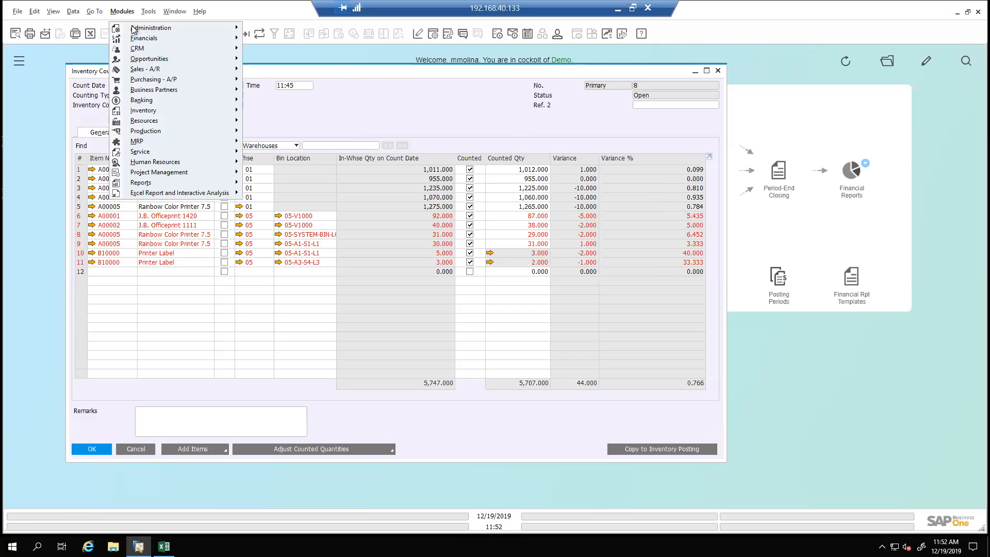
mouse_move(137, 30)
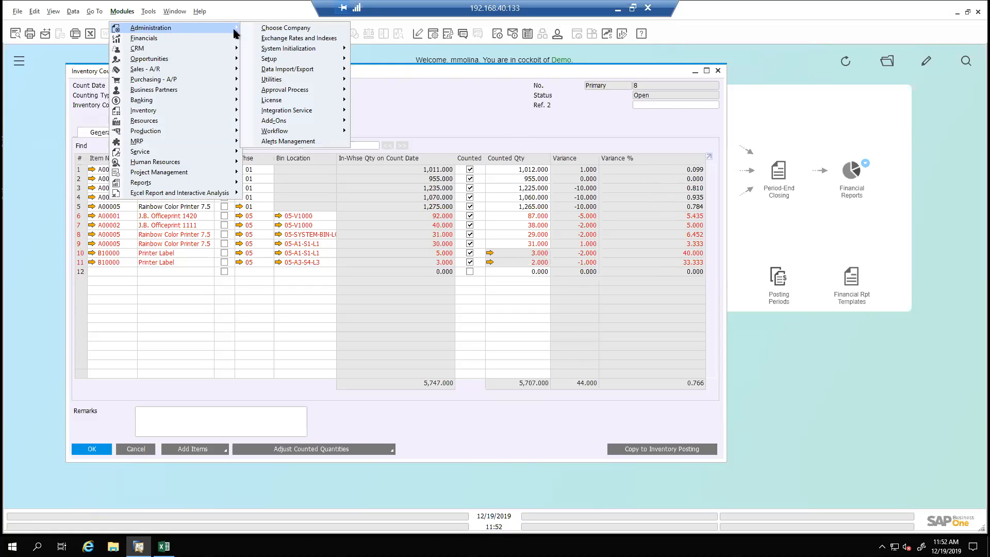
mouse_move(297, 51)
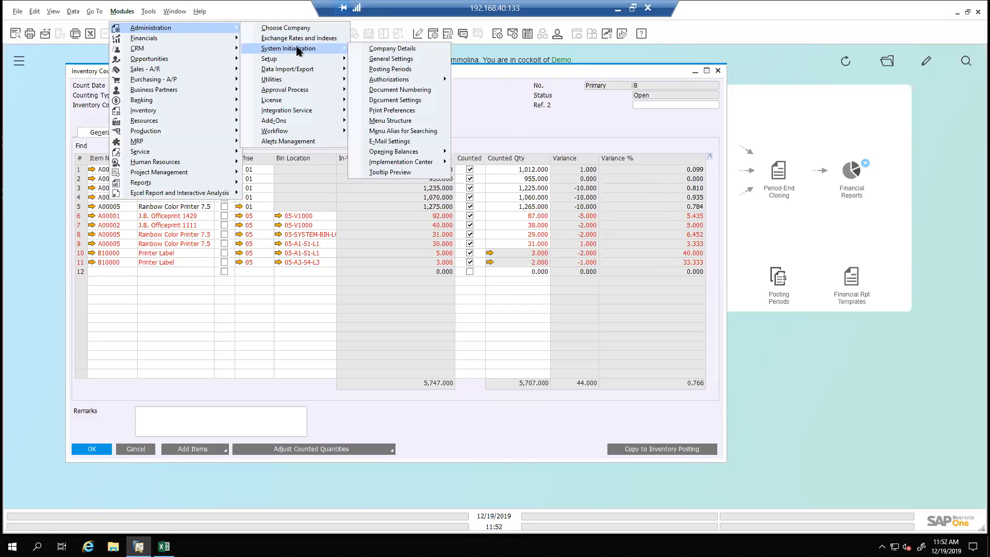
click(419, 101)
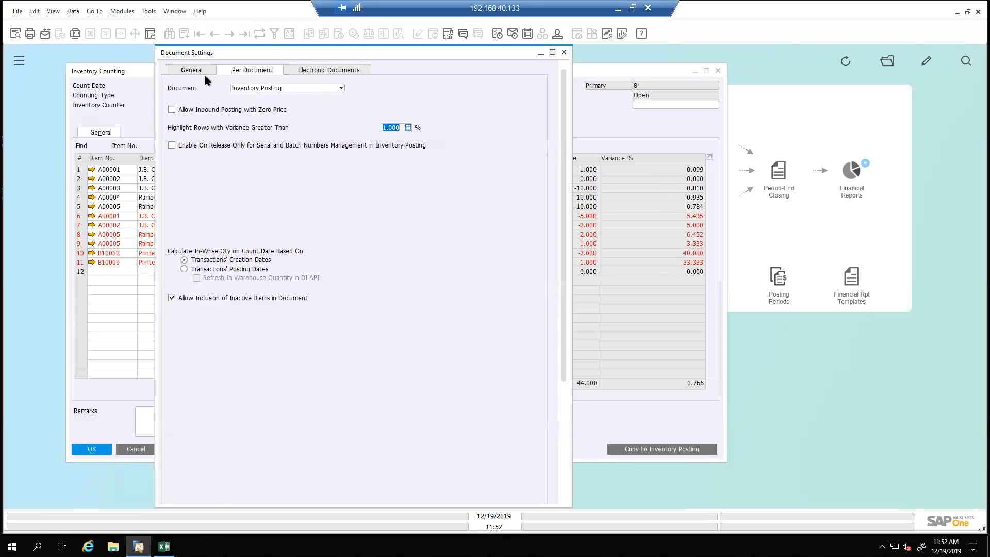
Review the General document settings, and the Inventory Counting settings for single-counter variance and multiple-counter variance highlighting
click(204, 70)
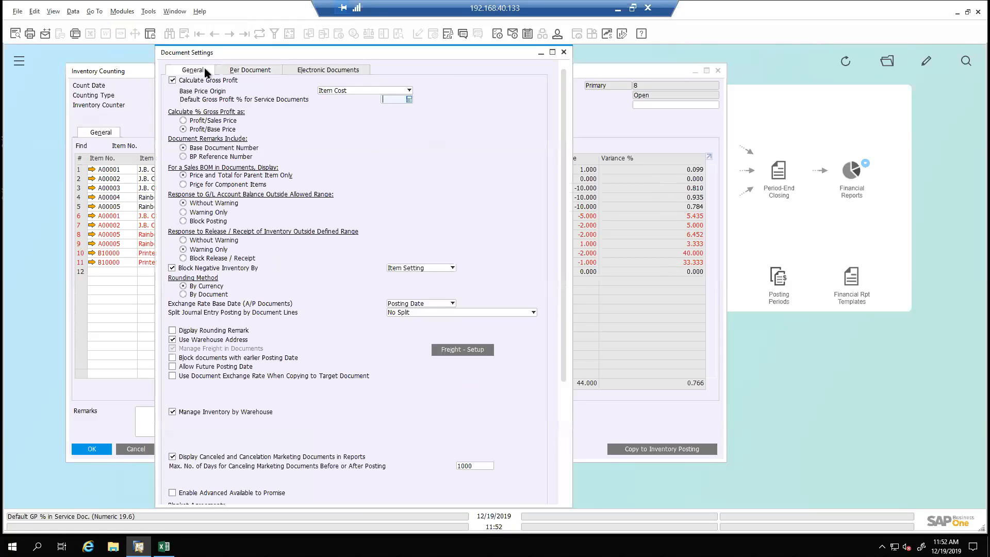
click(252, 70)
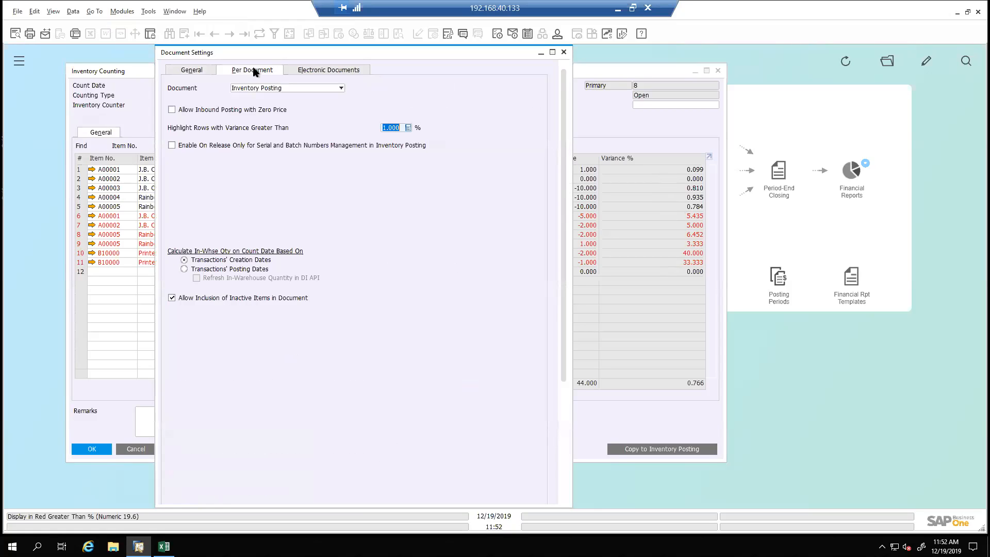
click(273, 87)
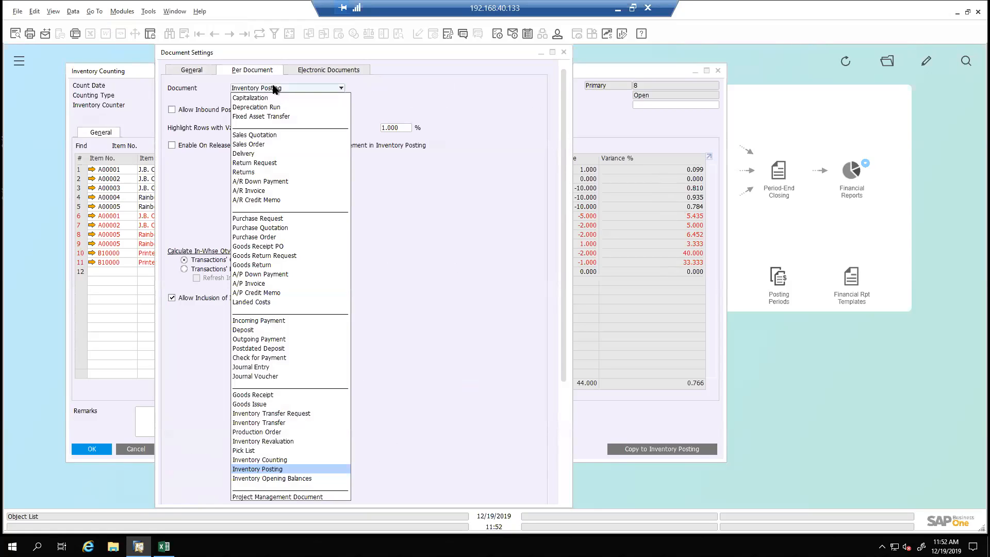
click(283, 460)
click(403, 124)
click(402, 124)
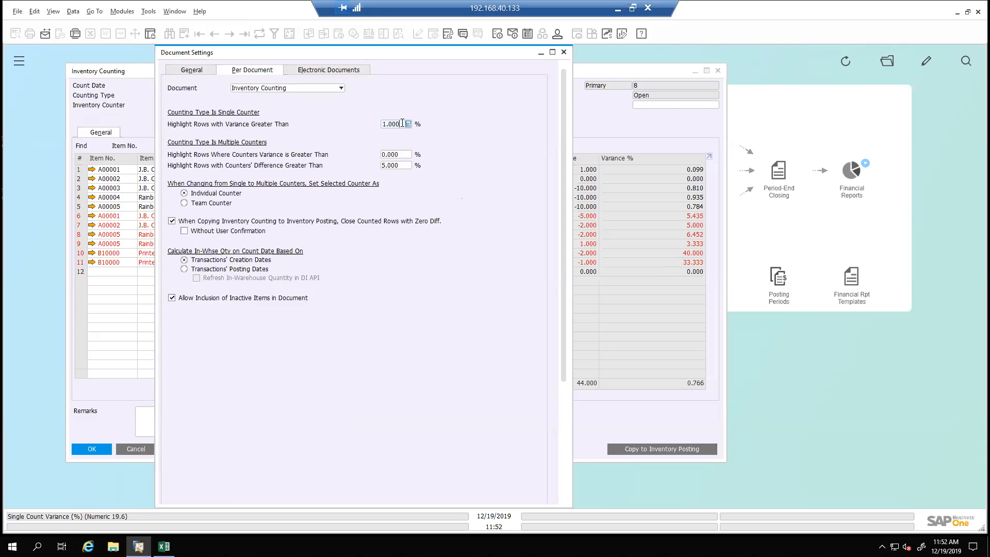
click(401, 154)
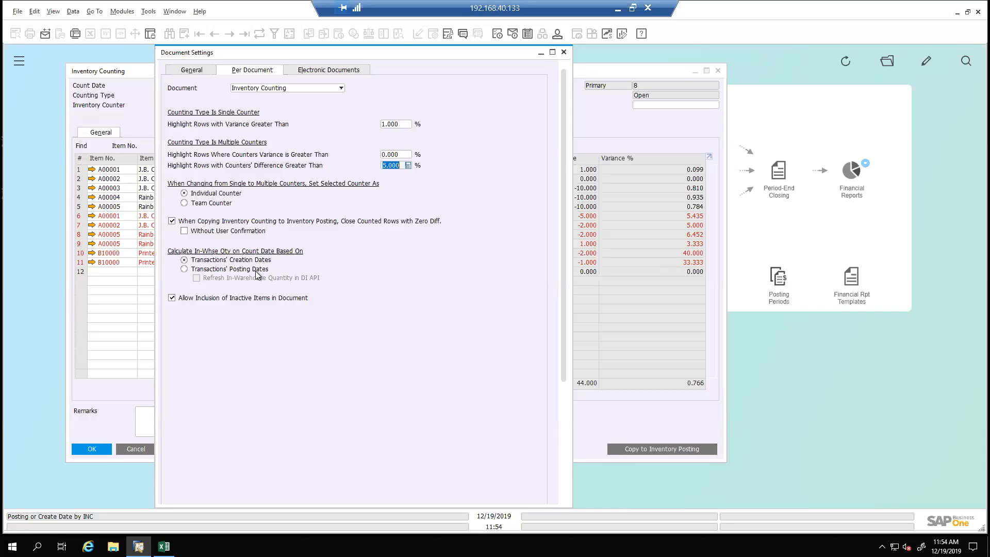
Review the per-document settings for Inventory Posting and close Document Settings without saving changes
click(315, 85)
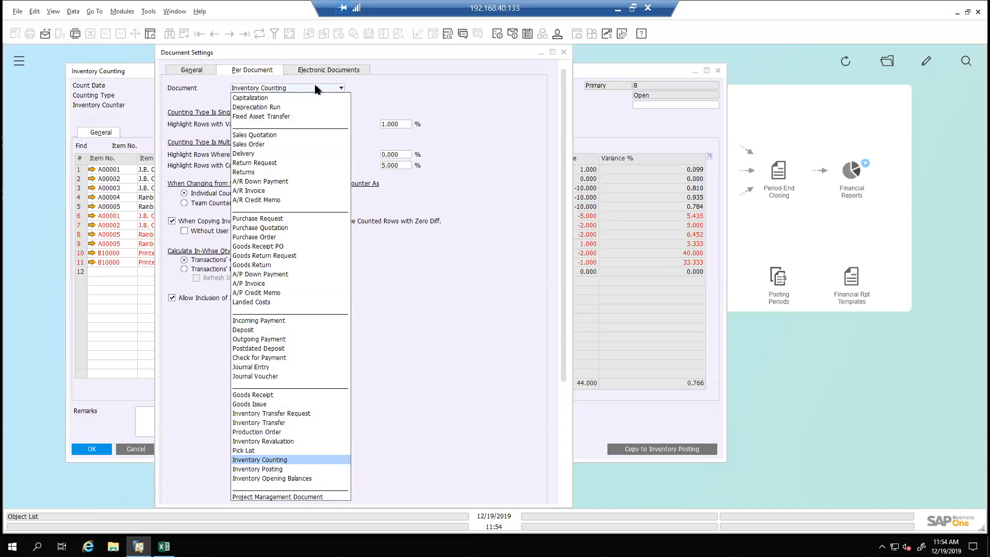
click(277, 469)
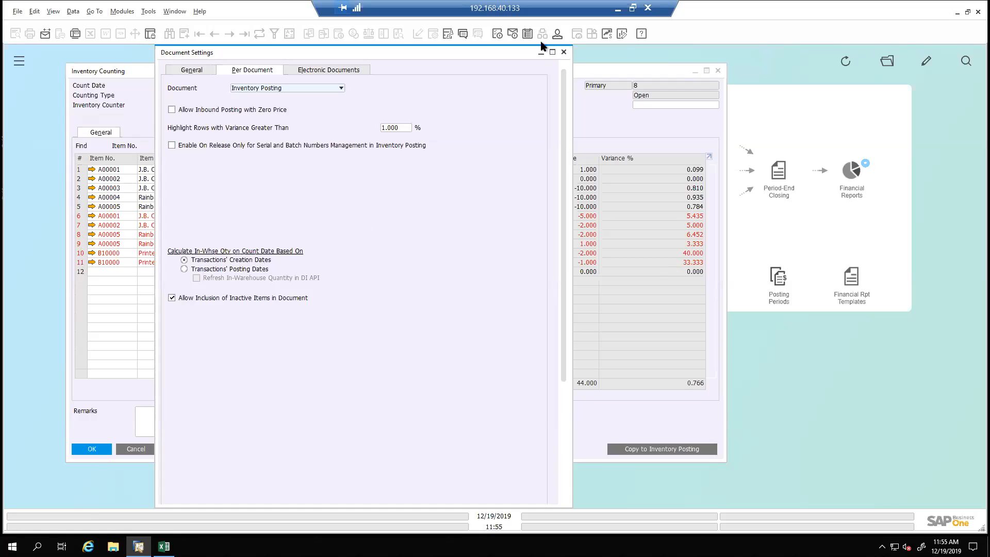
click(563, 53)
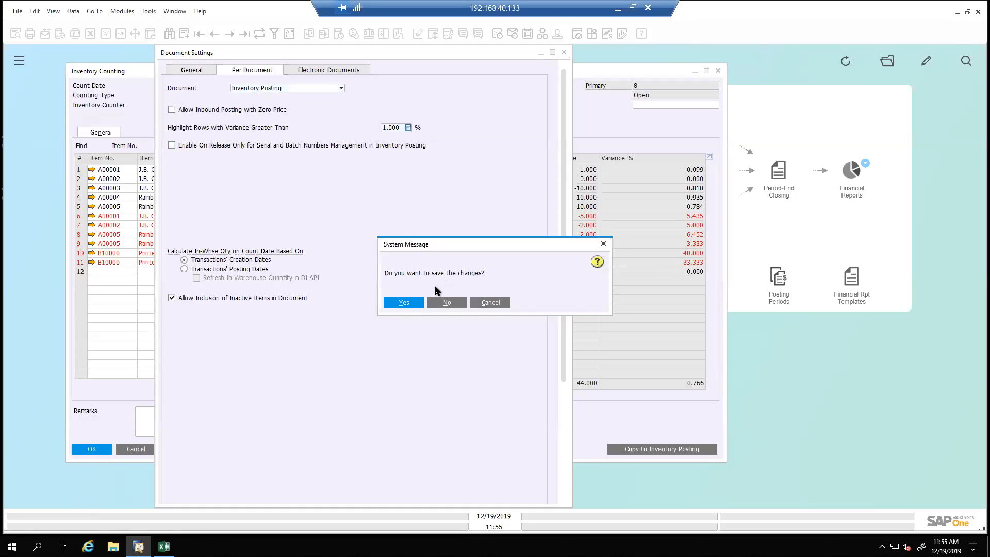
click(448, 302)
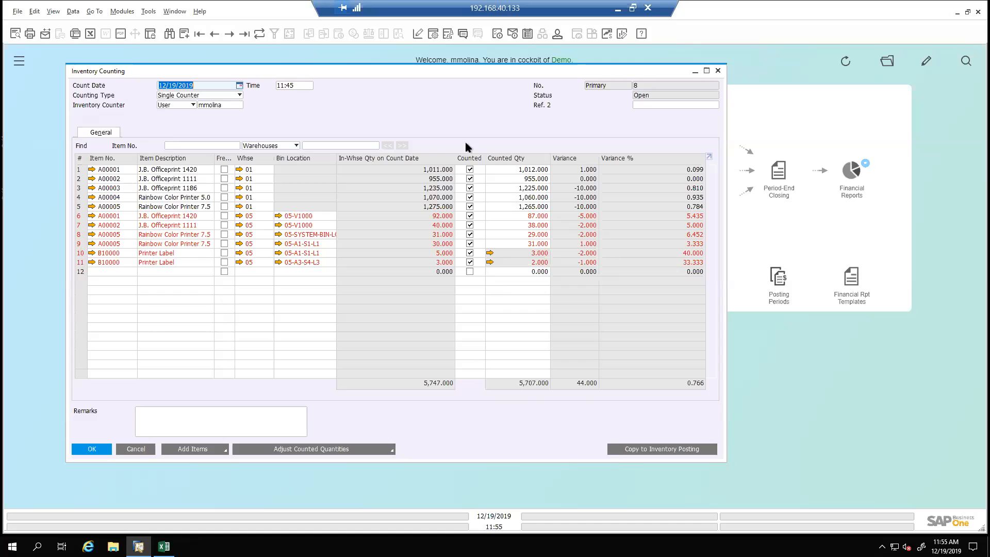
Copy the counting document to a widened Inventory Posting window and preview its journal entry
click(627, 449)
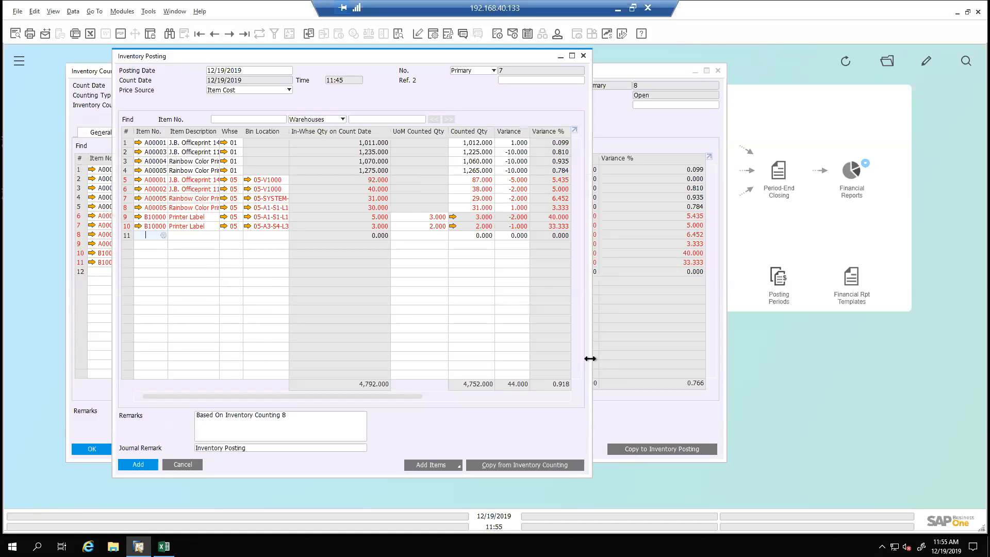
drag(590, 359, 794, 366)
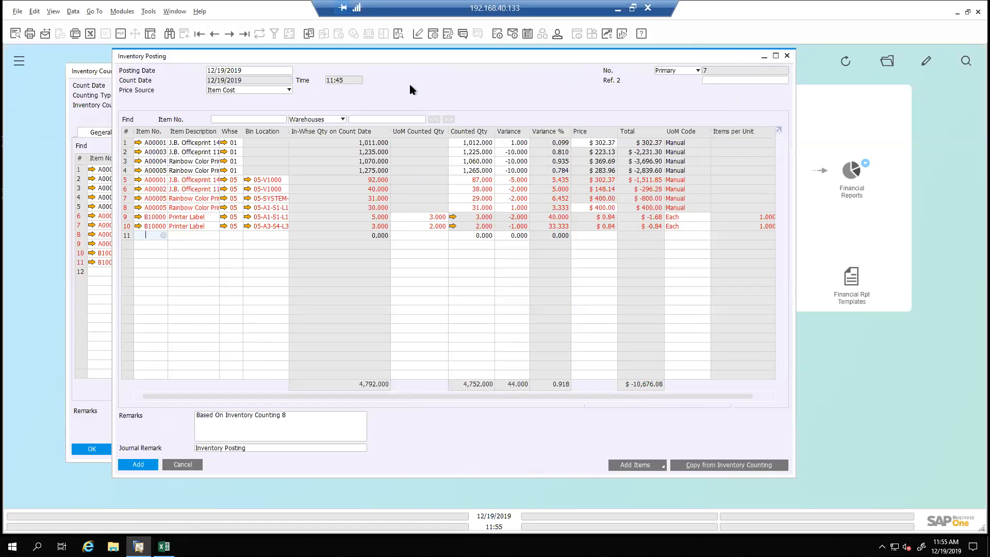
click(398, 34)
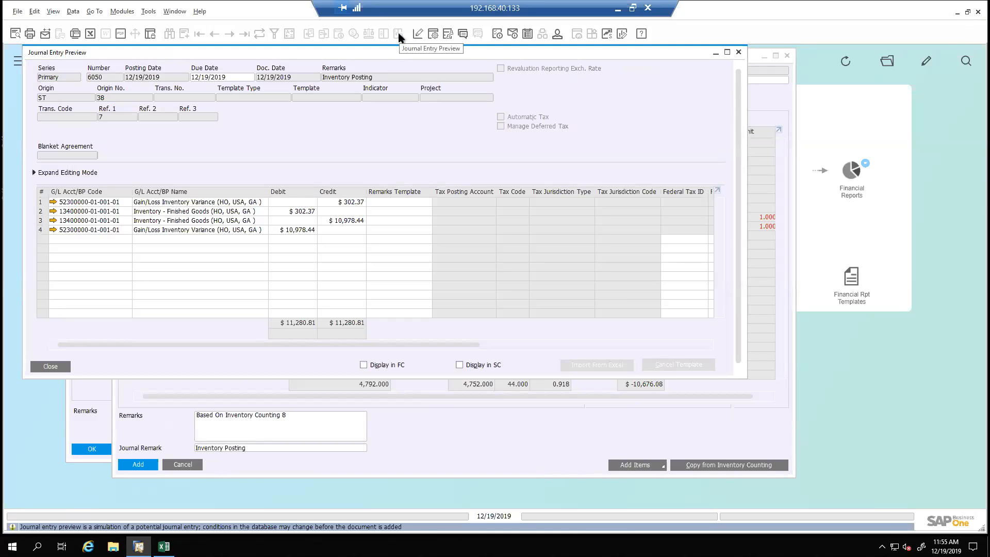
click(738, 53)
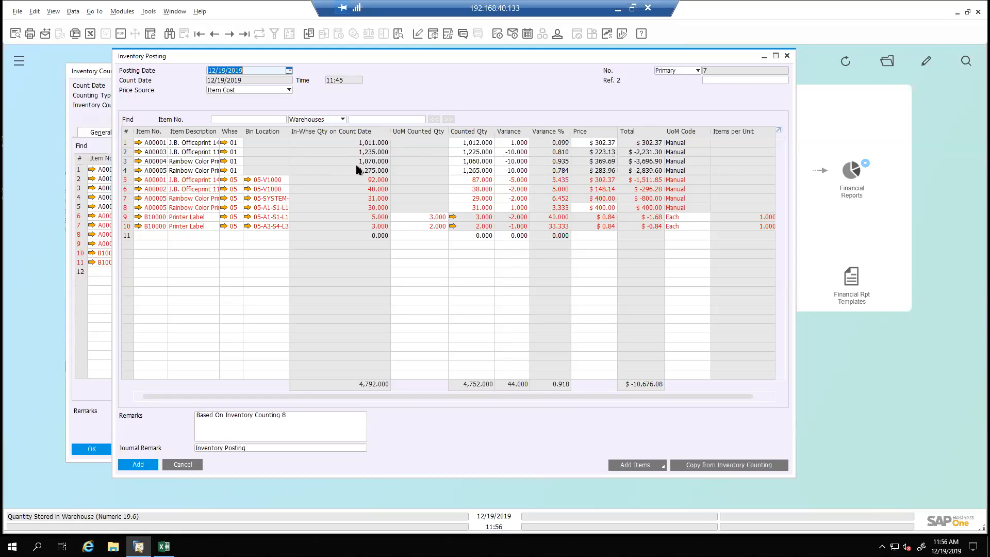
Examine the in-warehouse quantities and the prices of the positive-variance lines for A00001 in warehouse 01 and A00005 in bin 05-A1-S1-L1
click(364, 183)
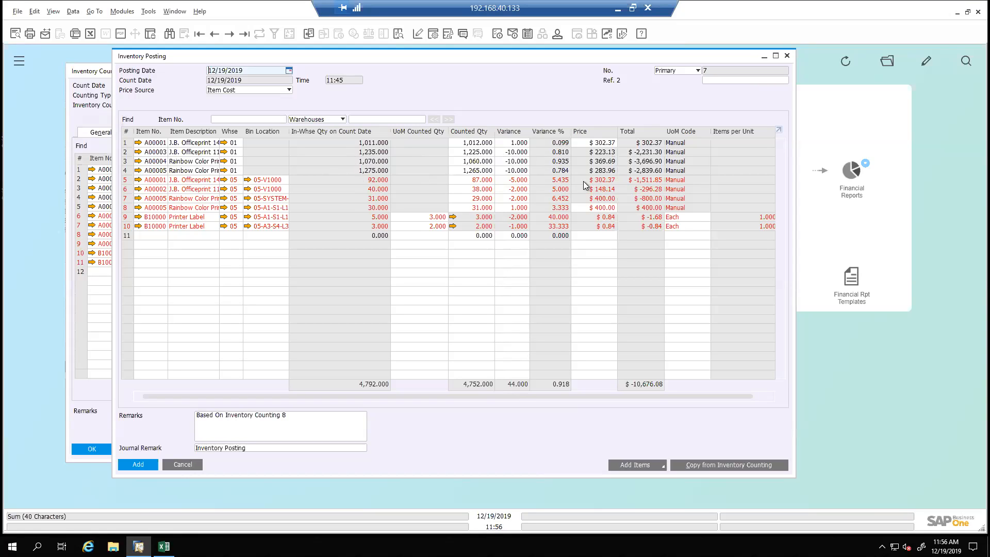
click(584, 144)
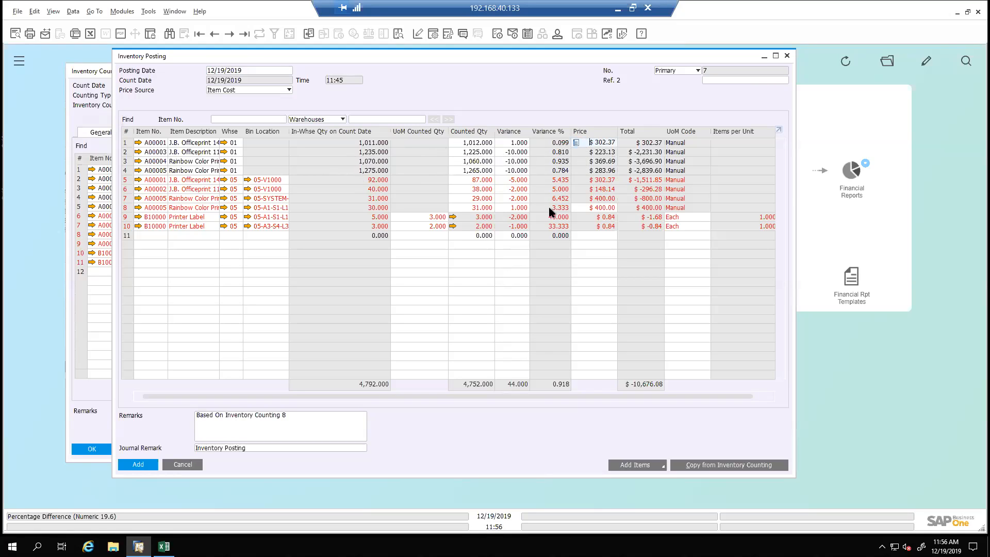
click(581, 207)
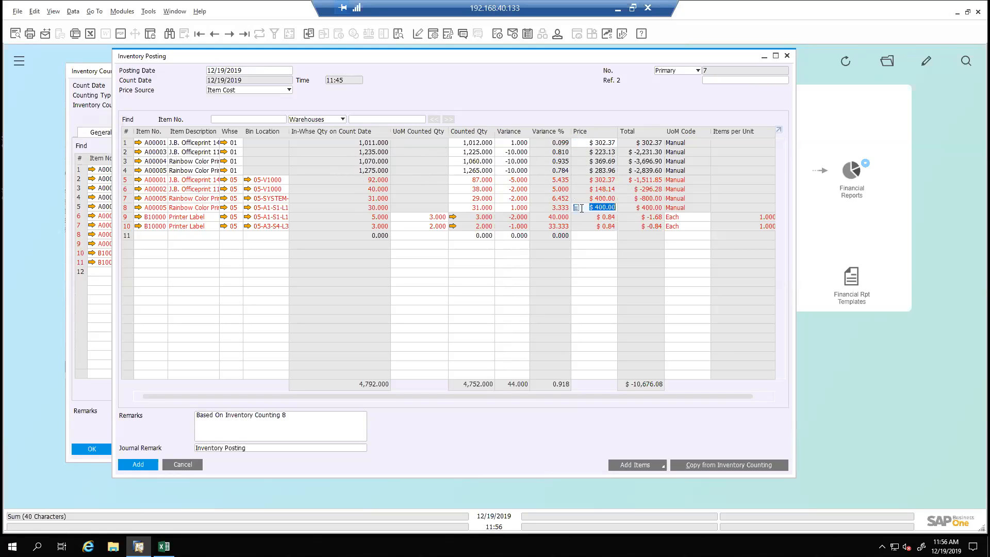
click(589, 207)
Set the price source to By Price List and try the Collect Sales Price and Base Price lists
click(257, 91)
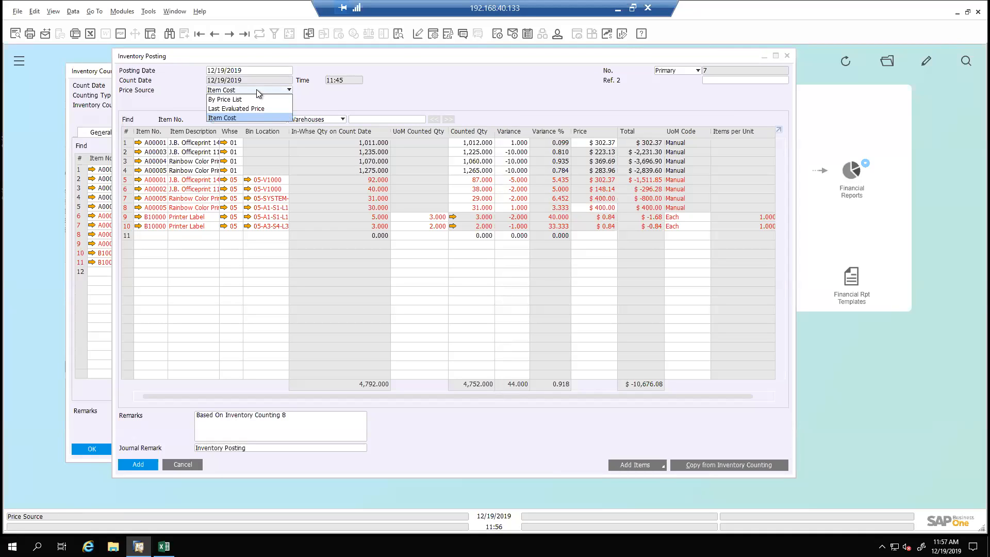
click(247, 99)
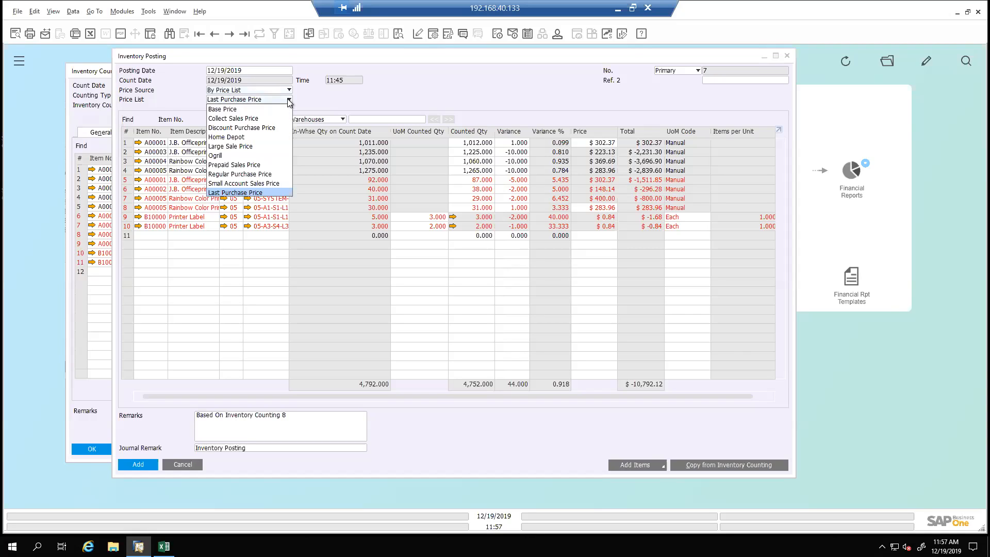
click(251, 118)
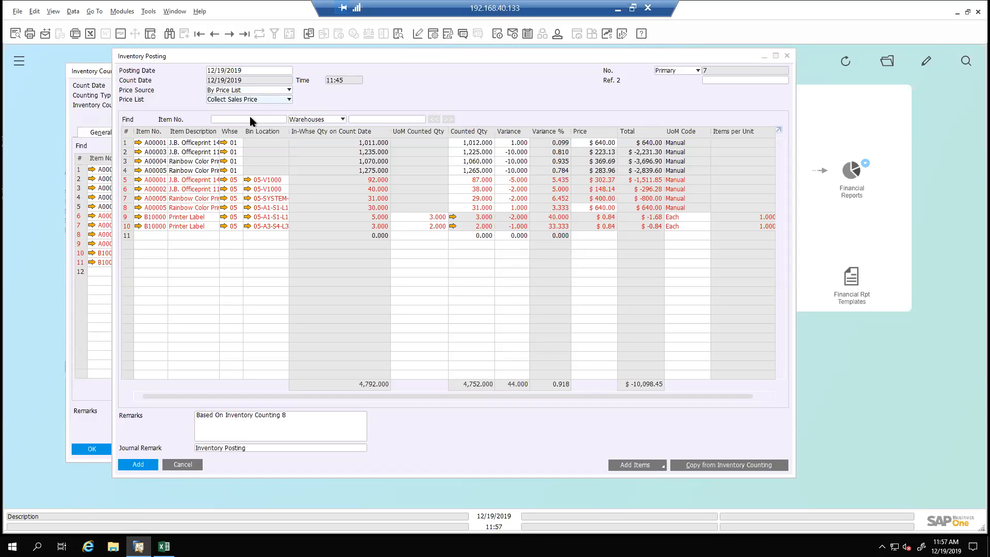
click(583, 142)
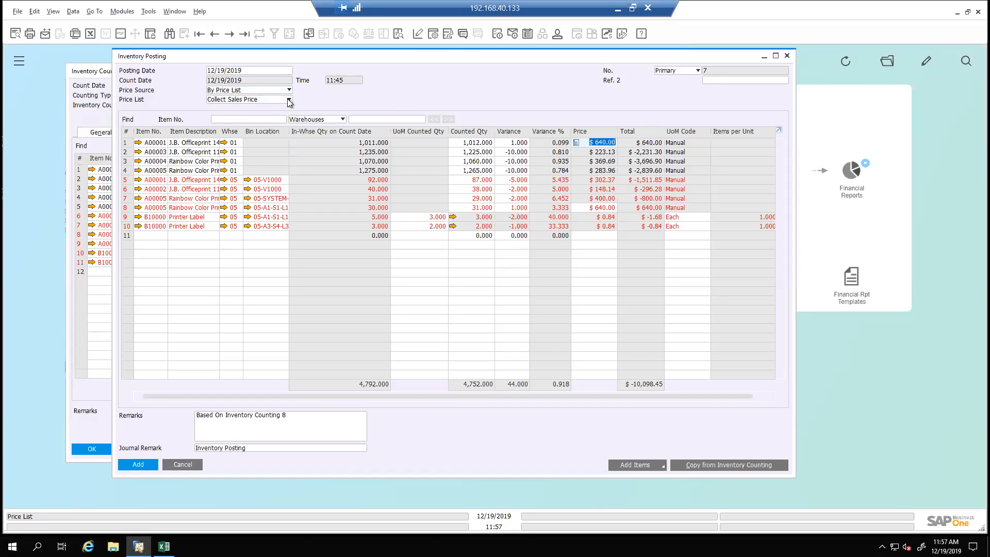
click(289, 100)
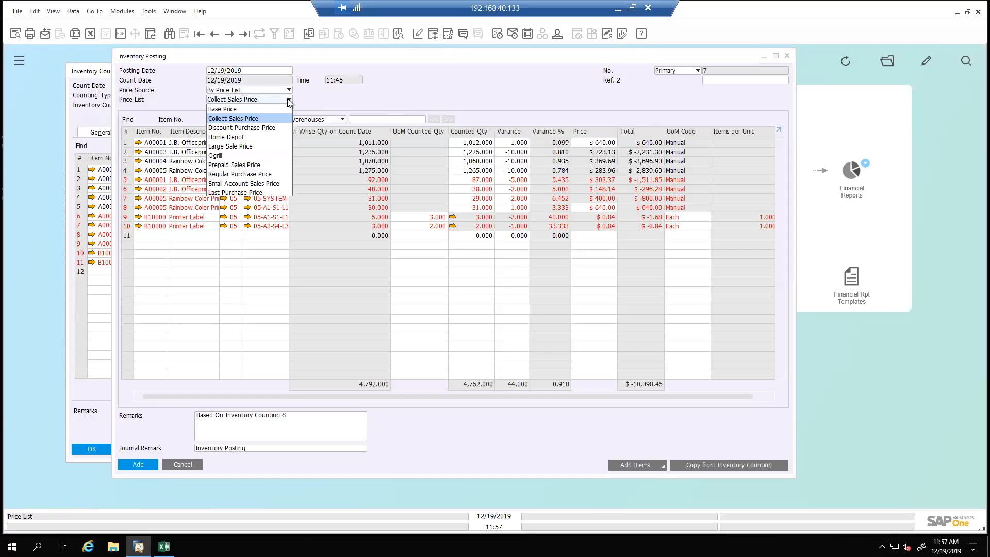
click(261, 110)
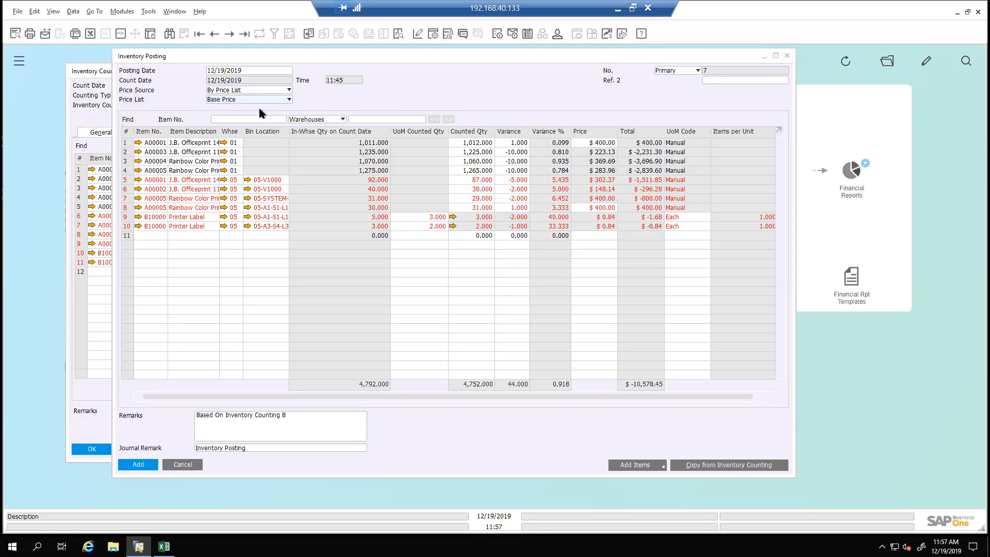
Try Last Evaluated Price as the posting's price source, and return the source to Item Cost
click(287, 90)
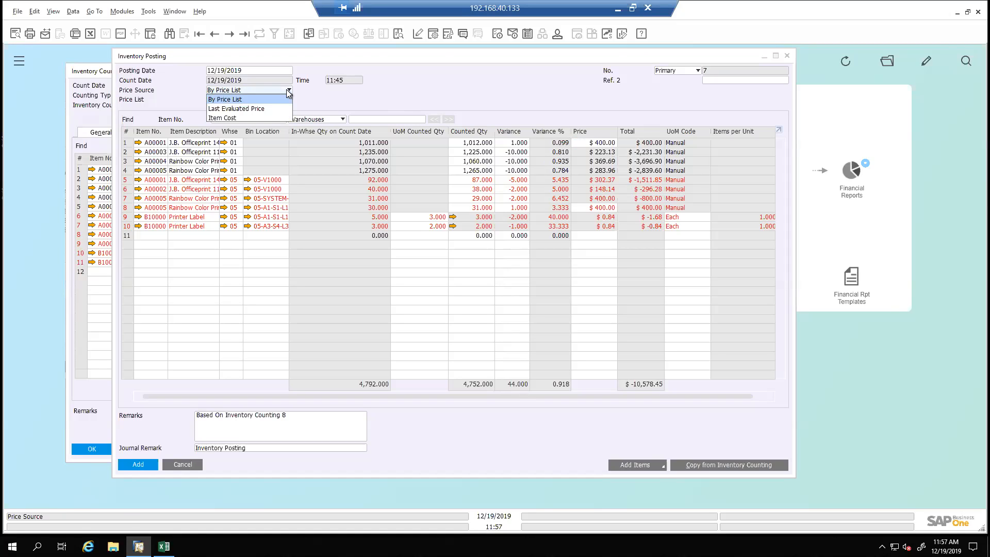
click(247, 108)
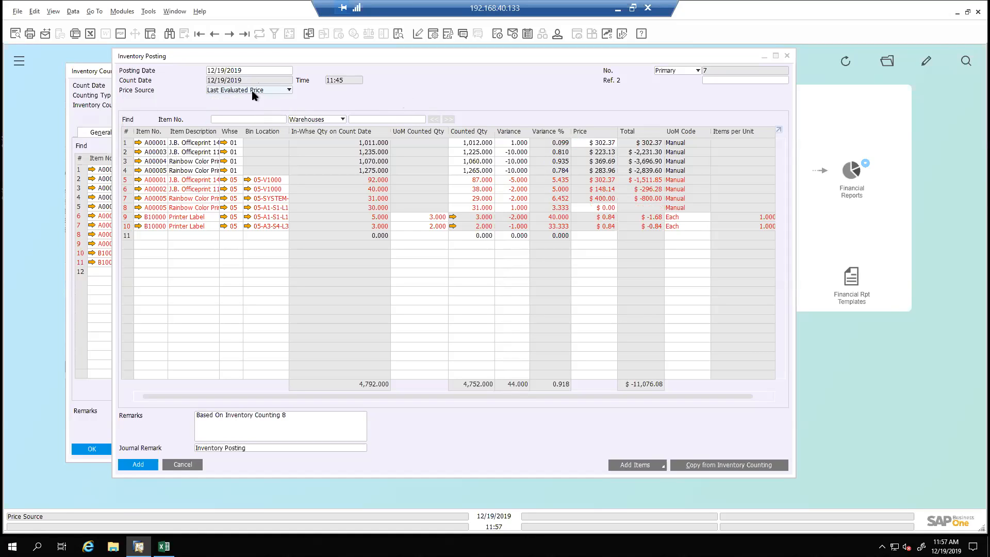
click(513, 107)
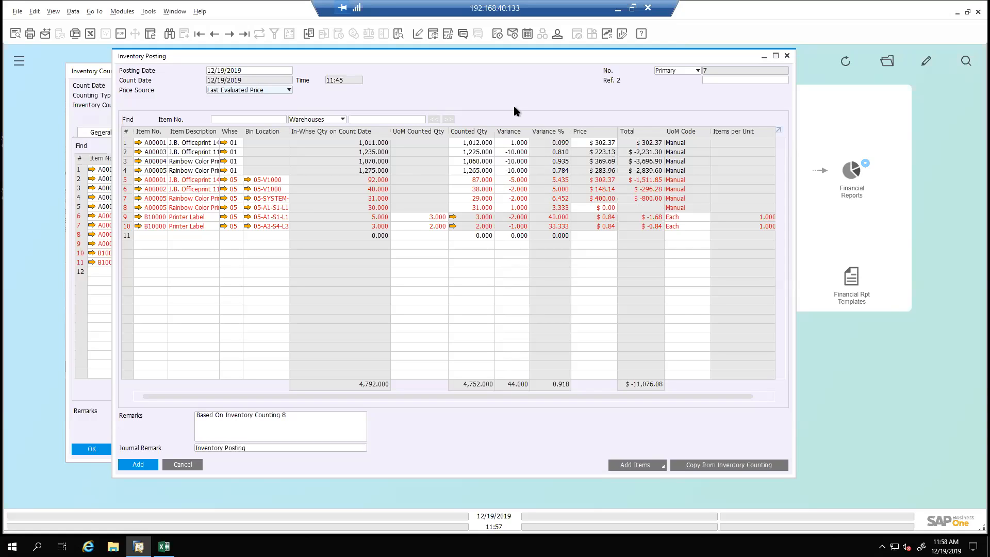
click(276, 89)
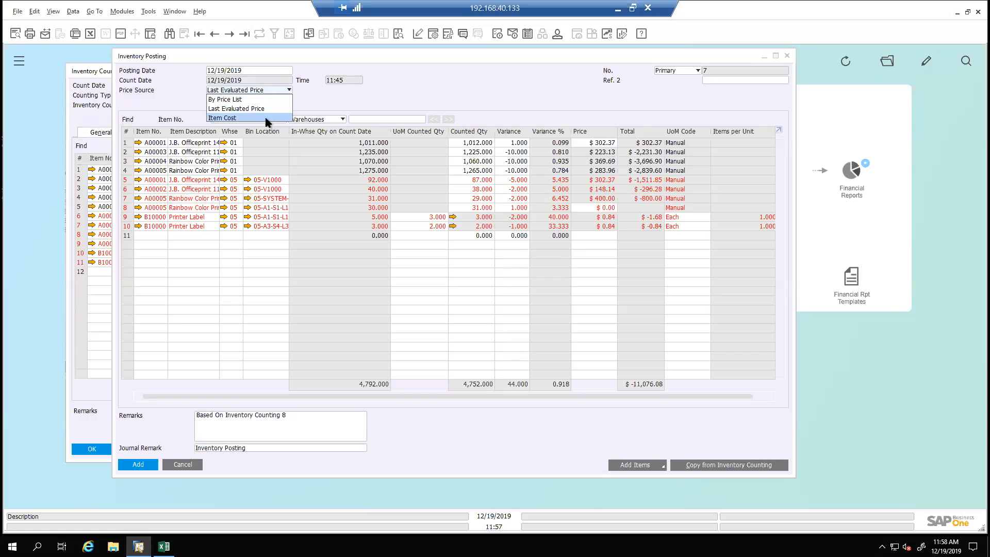
click(266, 118)
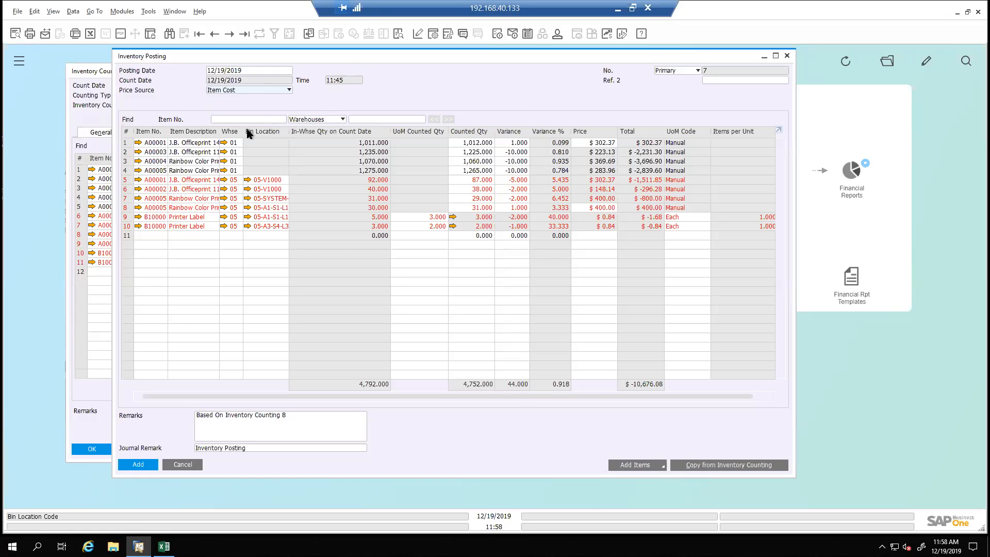
Sort the posting lines by warehouse and fit the column widths to their contents
drag(279, 132, 303, 132)
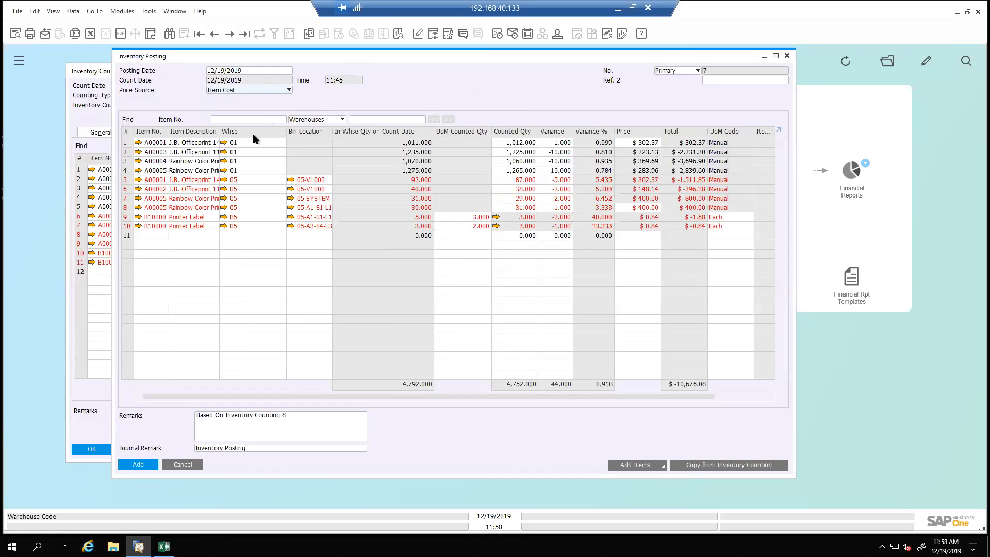
double_click(253, 133)
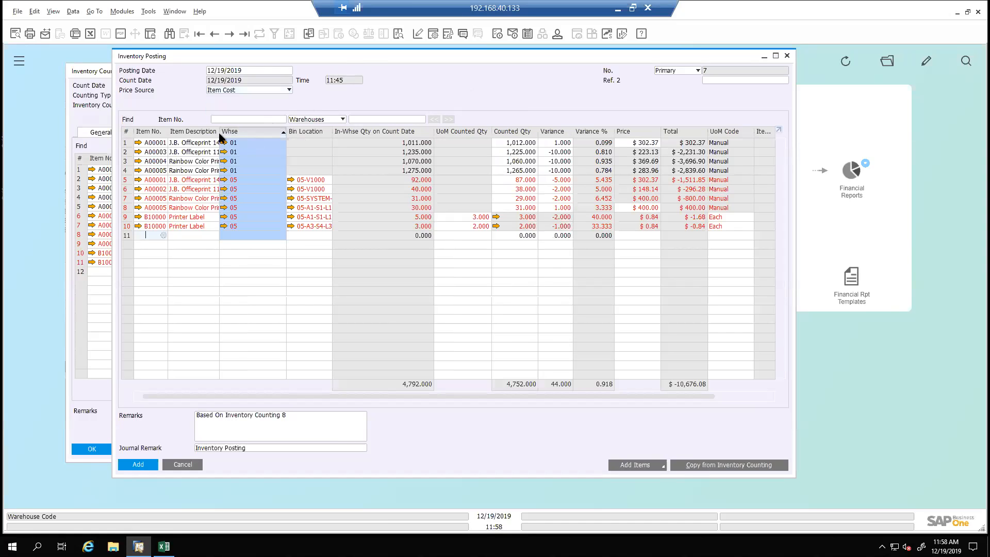
click(53, 11)
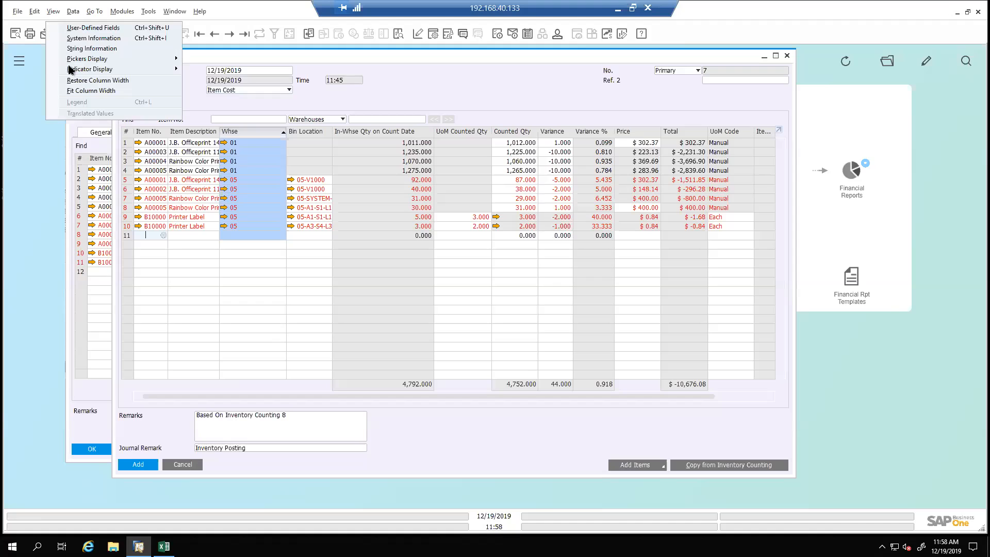
click(80, 94)
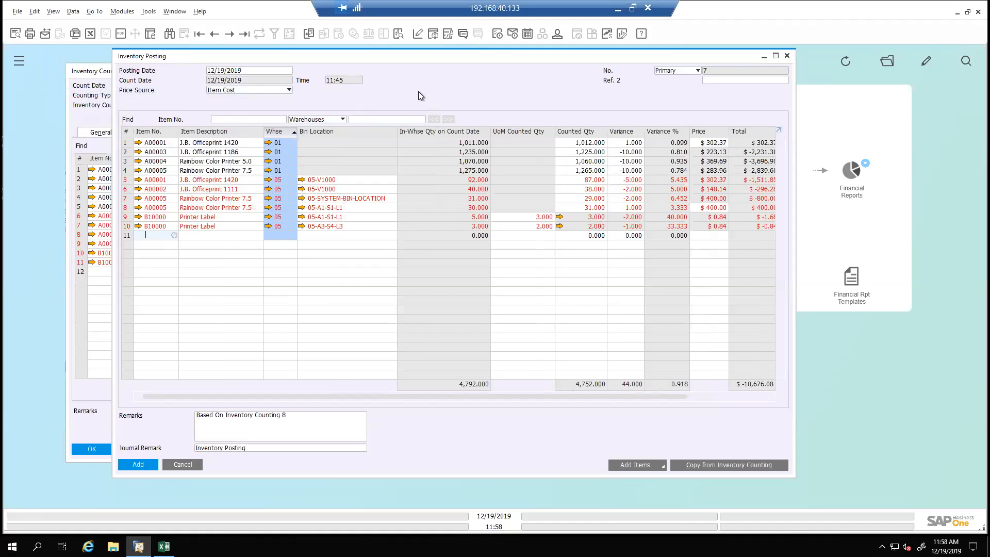
Sort the lines by item number and highlight in turn A00001 in warehouse 05, A00005 in warehouse 01, and A00005 in 05-SYSTEM-BIN-LOCATION
double_click(166, 131)
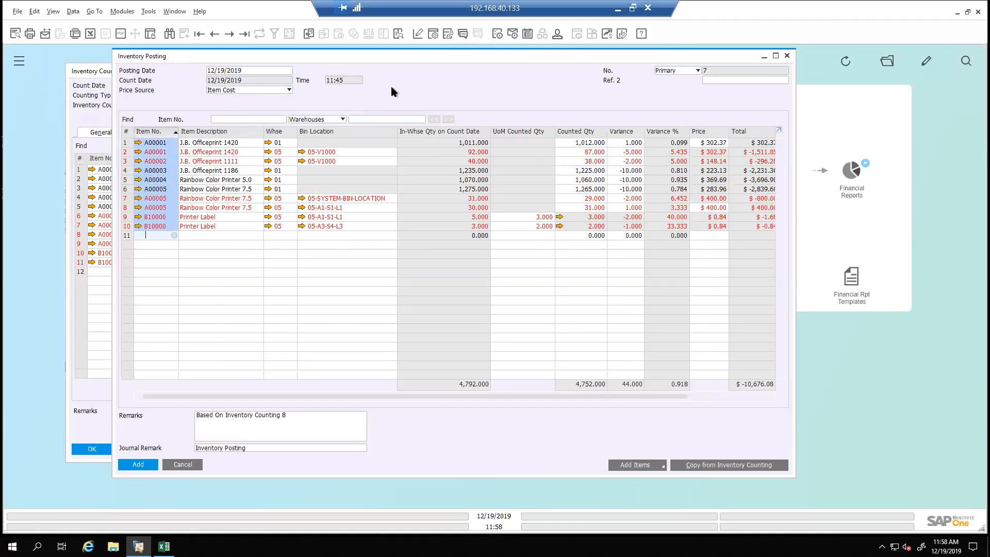
click(126, 153)
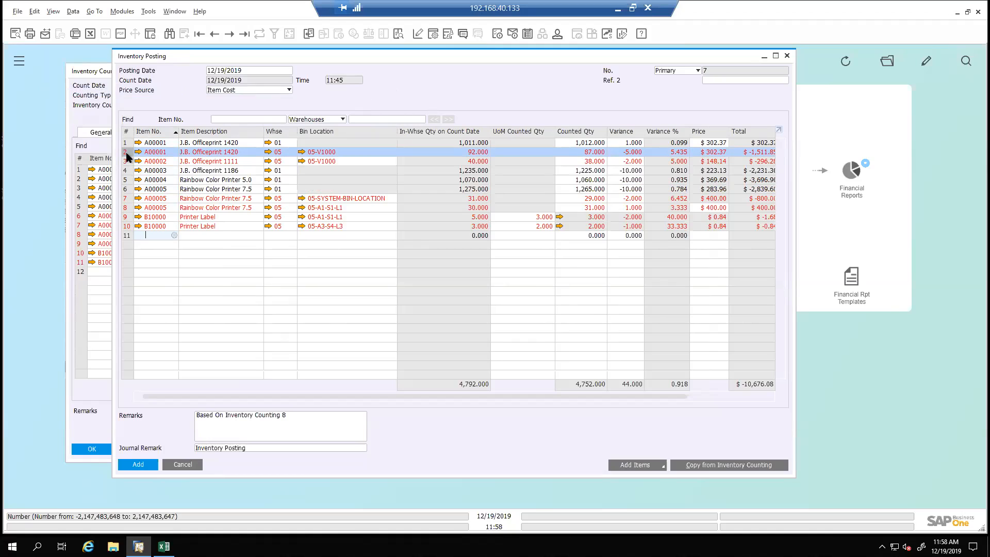
click(126, 190)
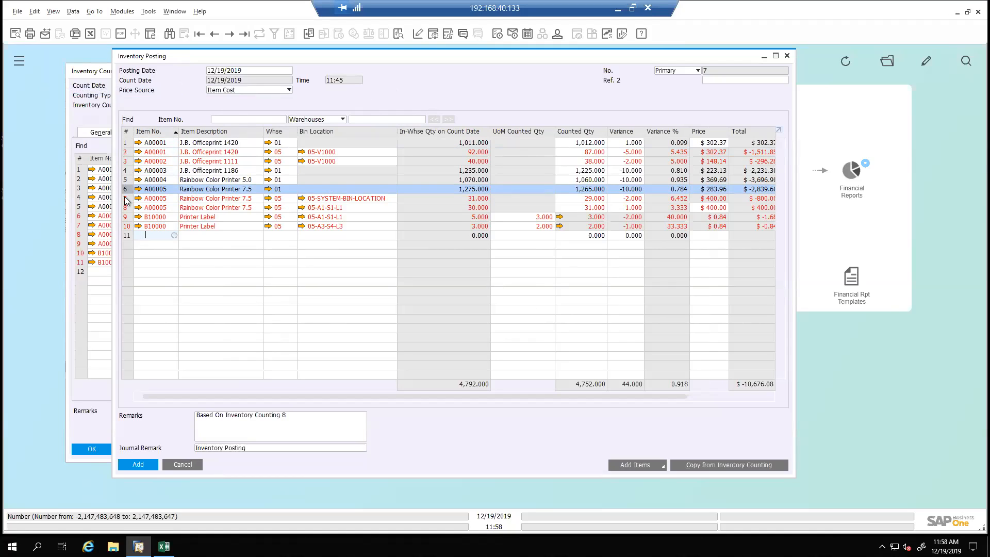
click(127, 199)
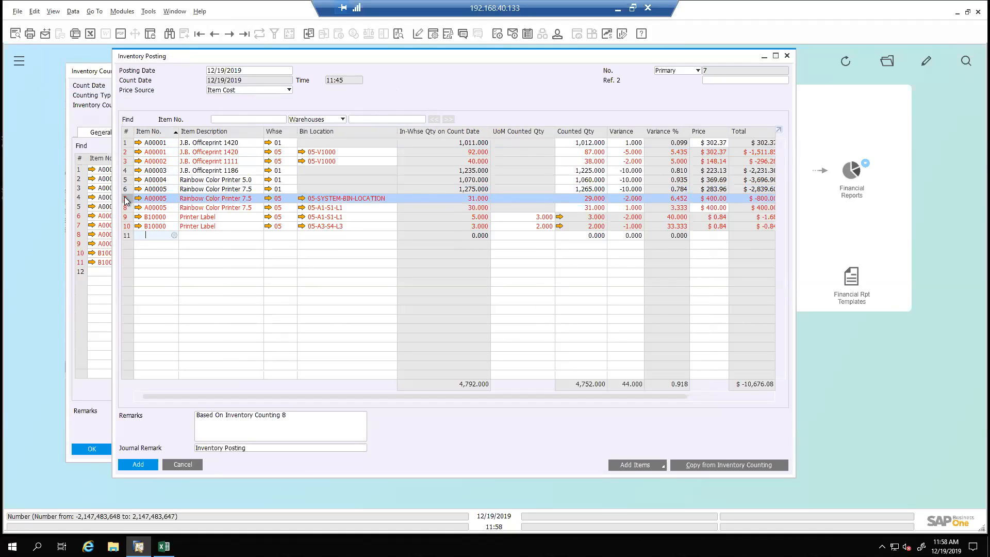
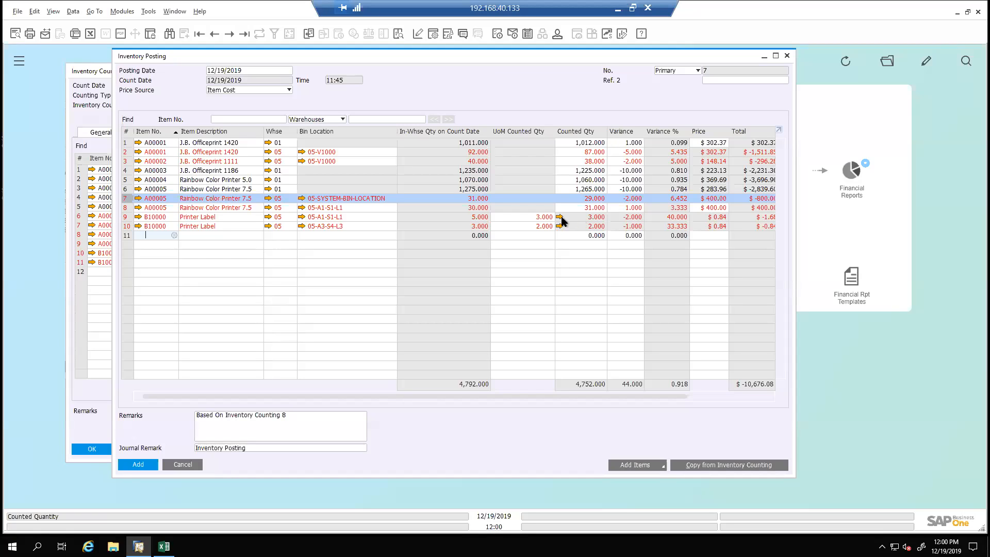
Check the UoM count of B10000 in 05-A1-S1-L1, and add the Inventory Posting, closing all counting rows with zero variance
click(560, 217)
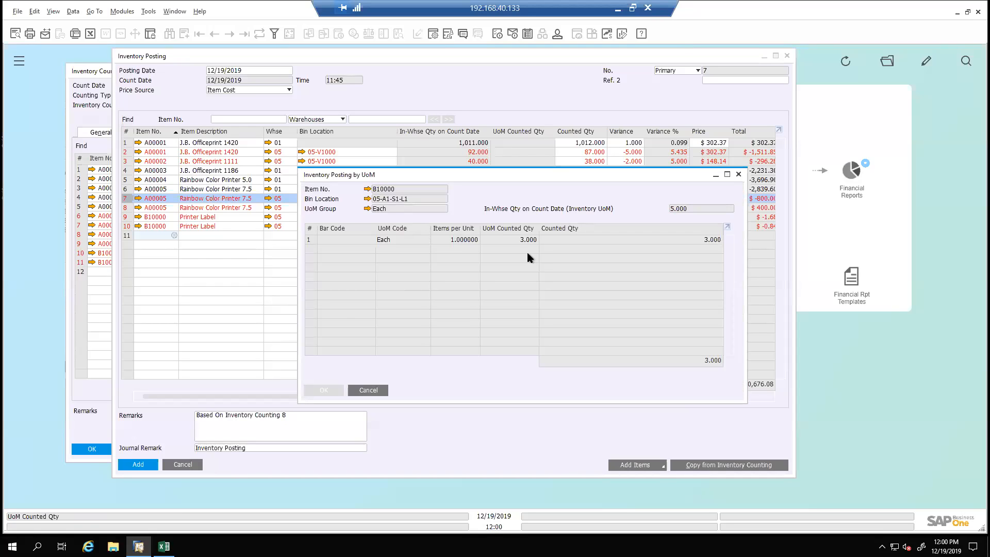
click(369, 390)
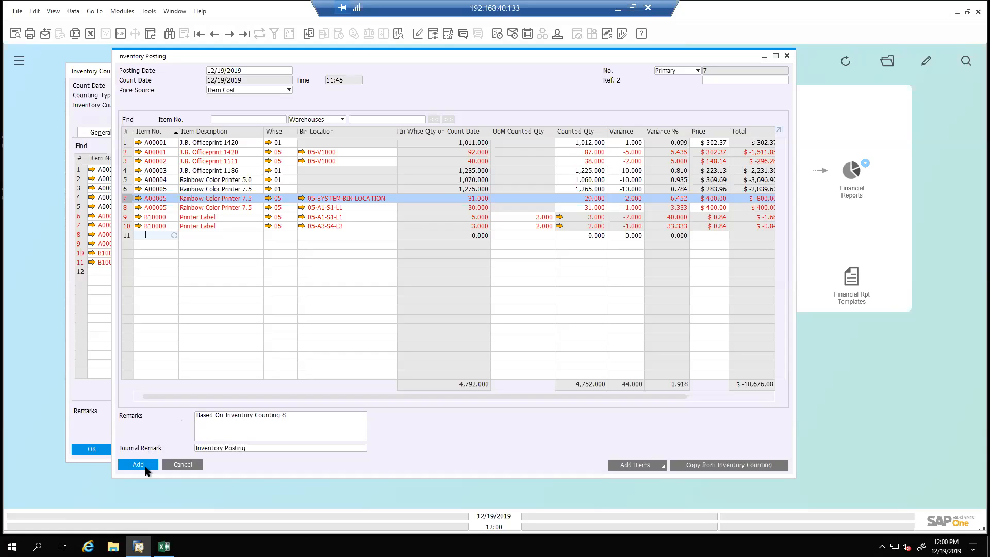
click(143, 464)
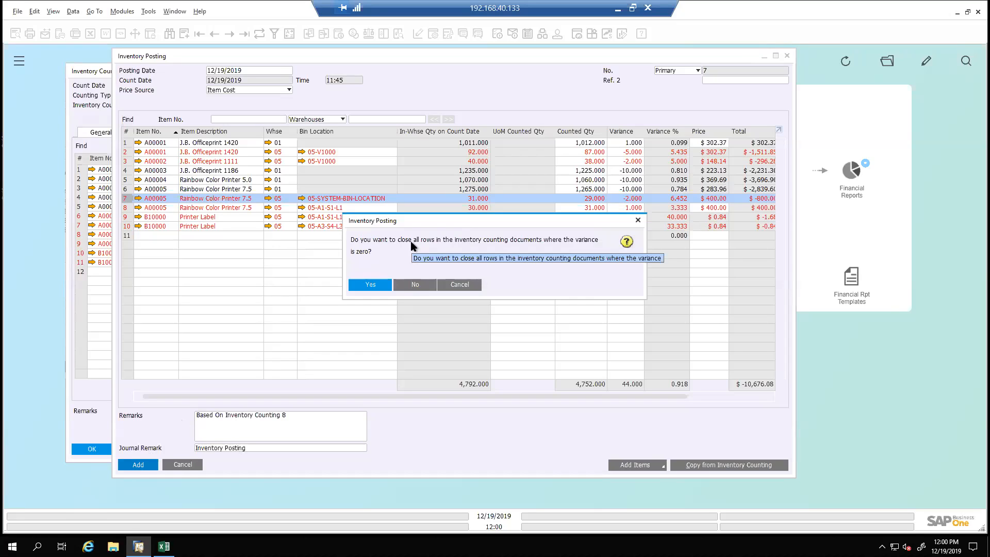
click(371, 286)
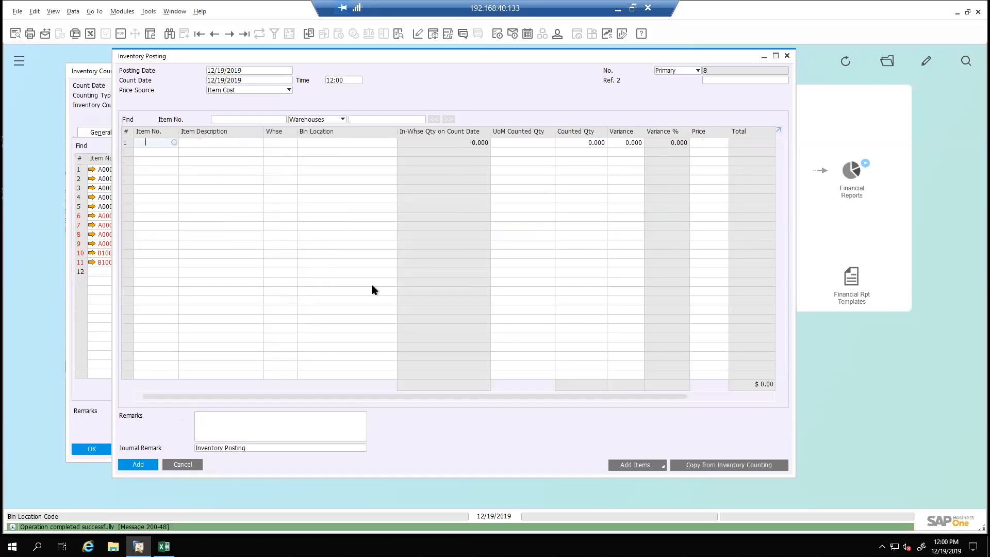
Display the most recently added Inventory Posting and review its linked journal entry
click(245, 35)
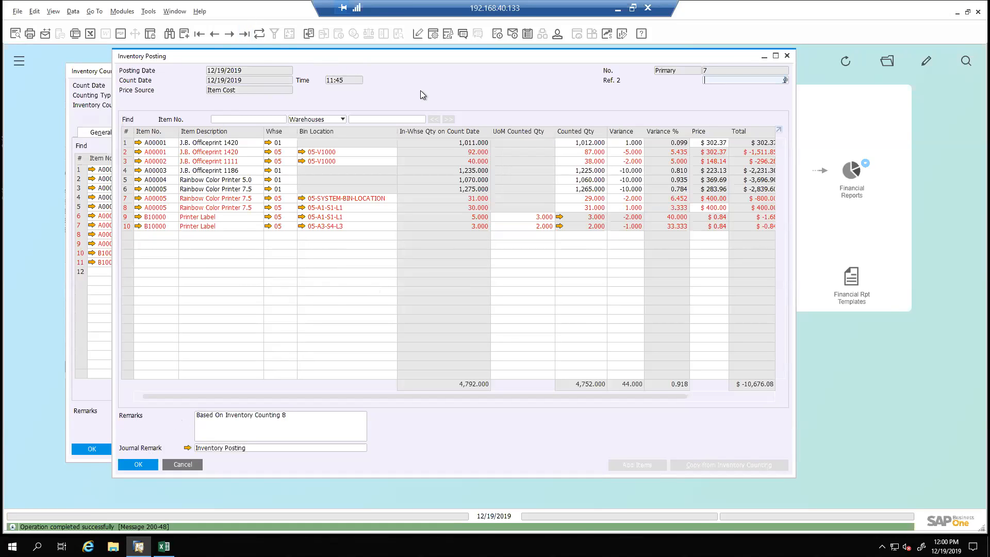
click(187, 449)
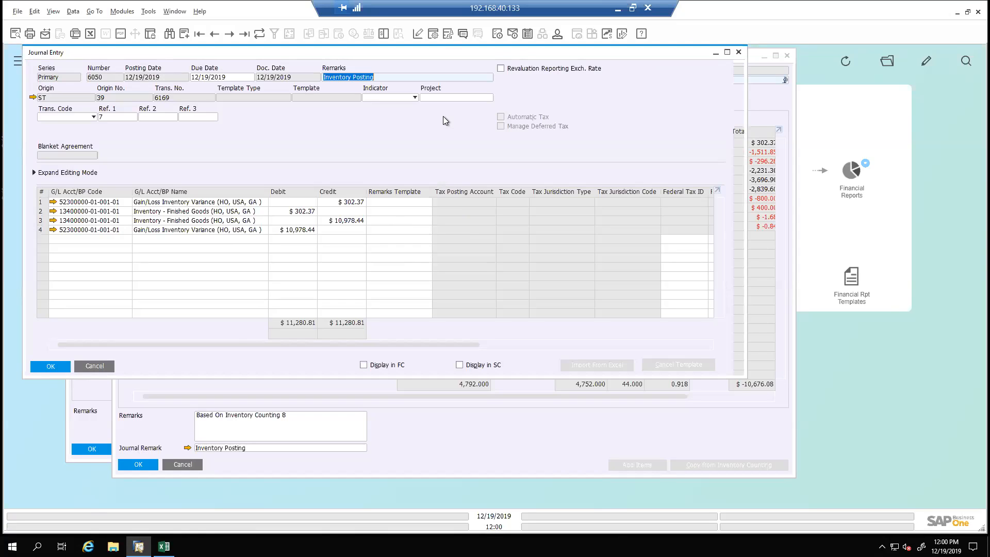
click(99, 367)
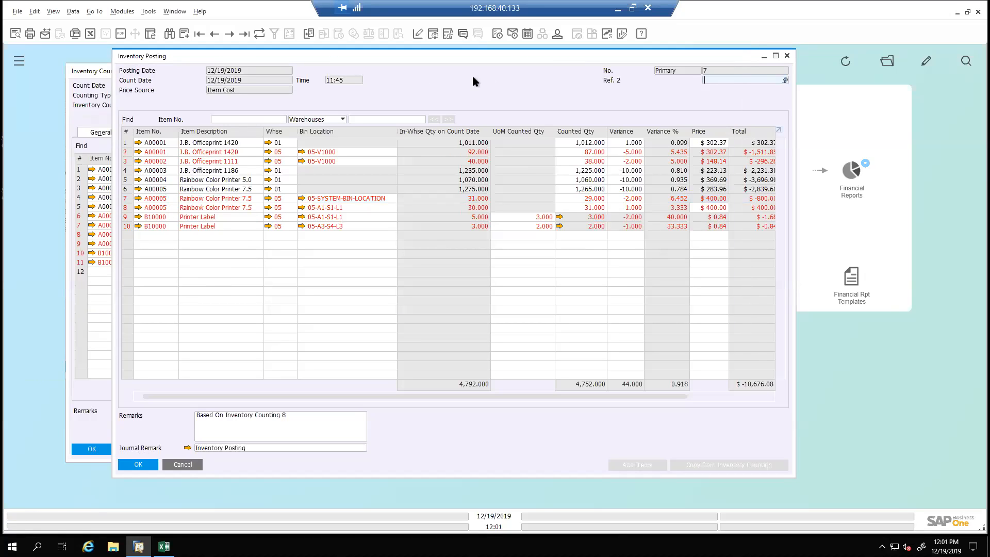
Review the warehouse stock of item A00001 in the Inventory Data of its item master record
click(138, 143)
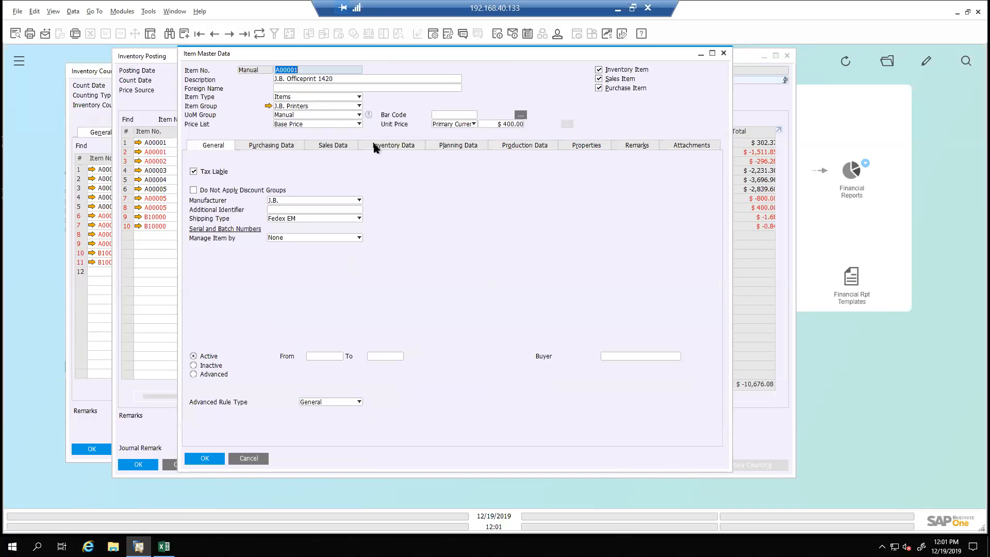
click(375, 146)
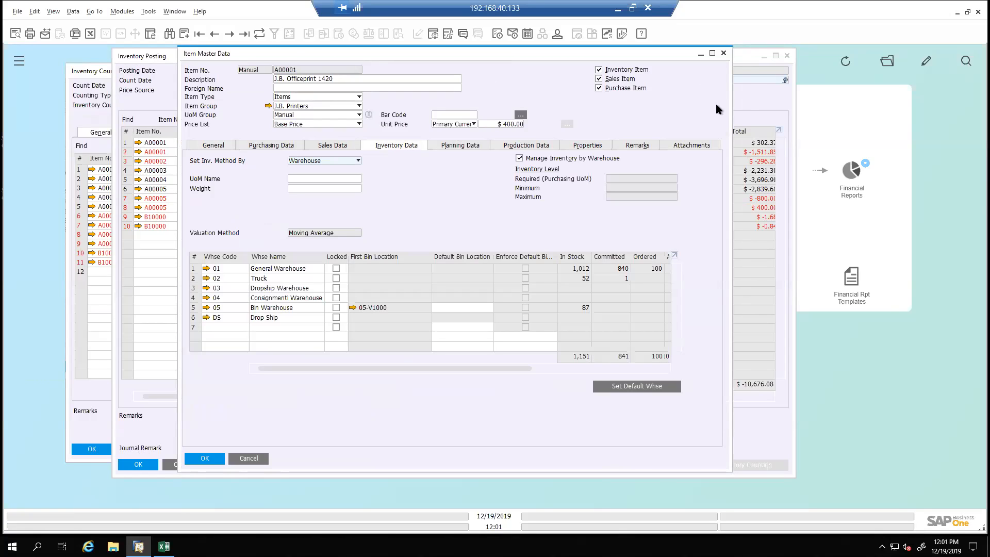
click(724, 53)
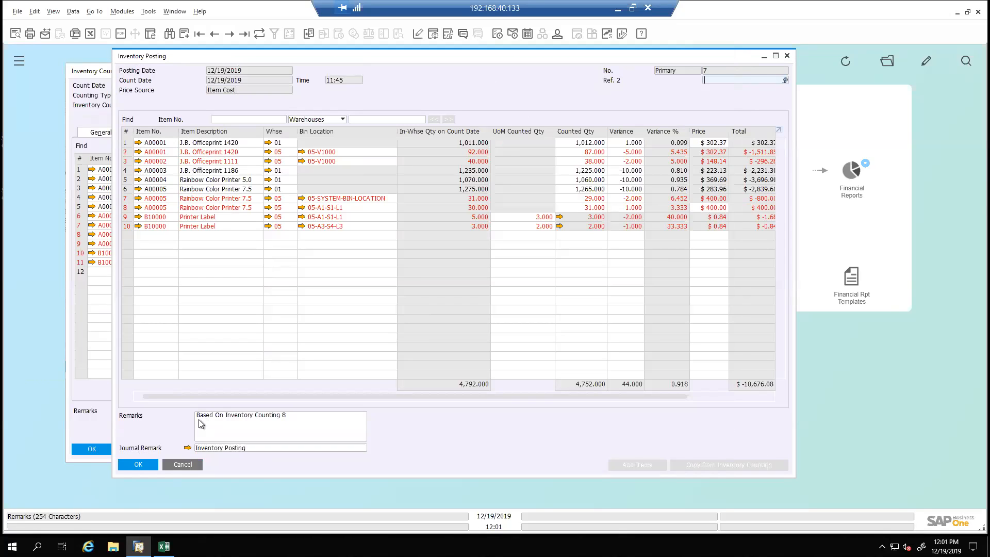
Close the Inventory Posting and refresh Inventory Counting document 8 to check its status
click(189, 465)
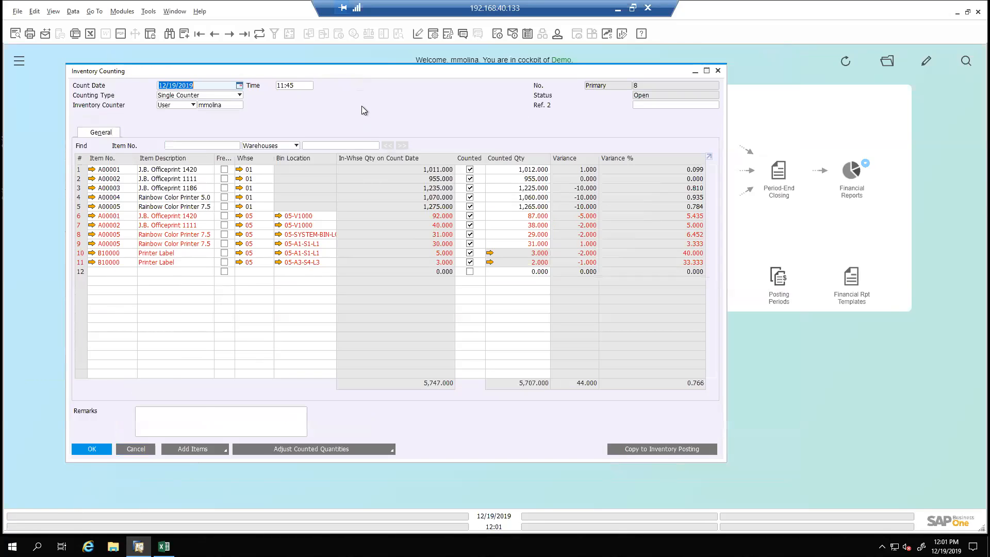
click(259, 34)
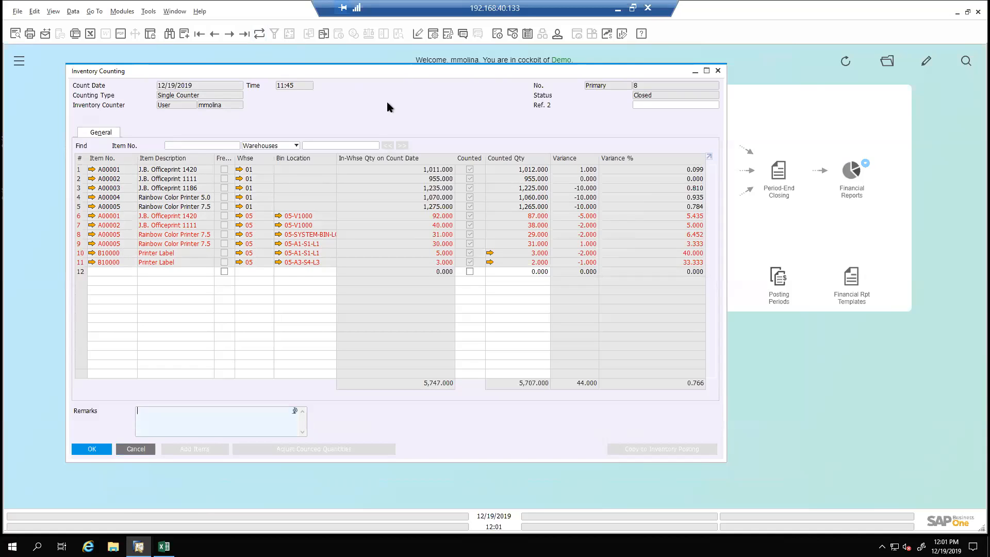
Find the Inventory Counting documents with status Open, keep the result list visible, and open document 5
key(ctrl+f)
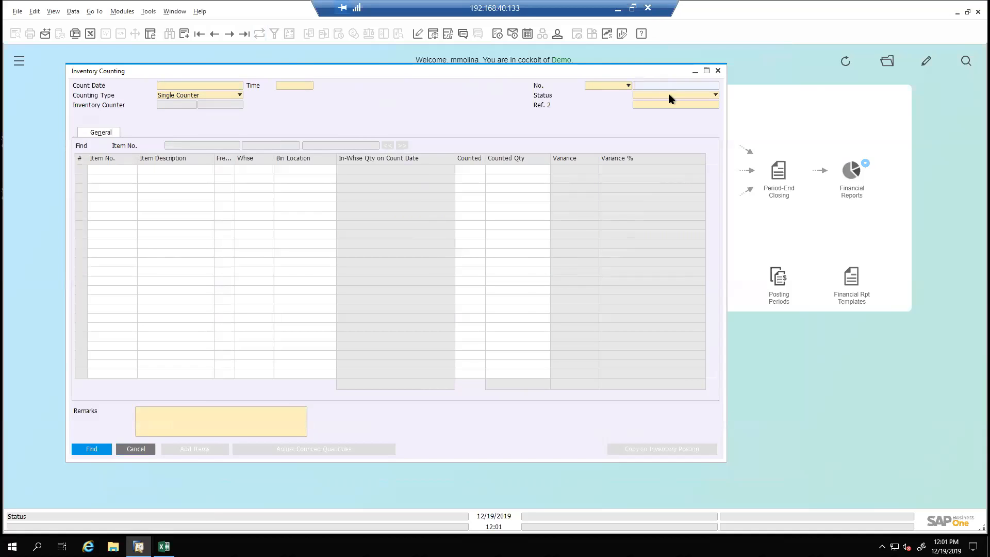
click(668, 96)
click(664, 103)
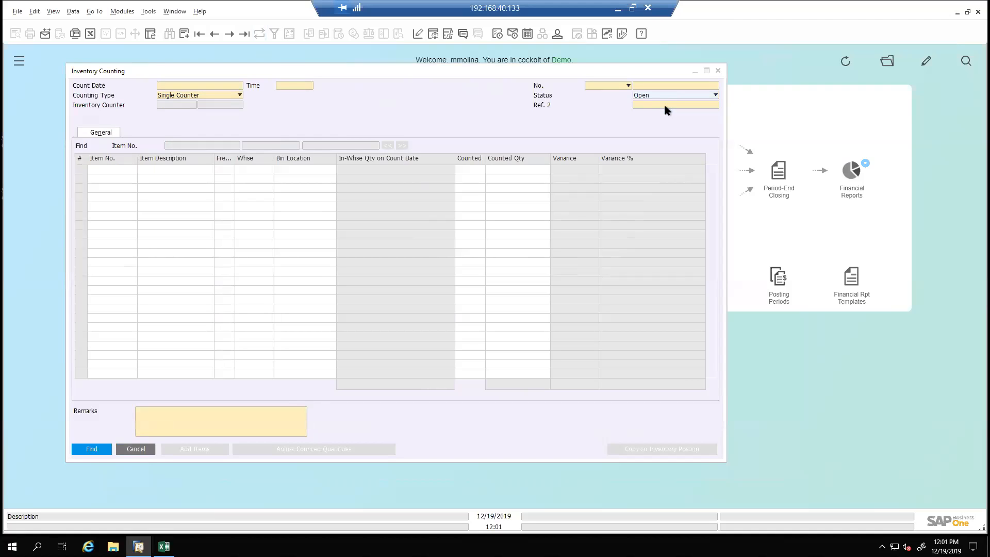
key(Return)
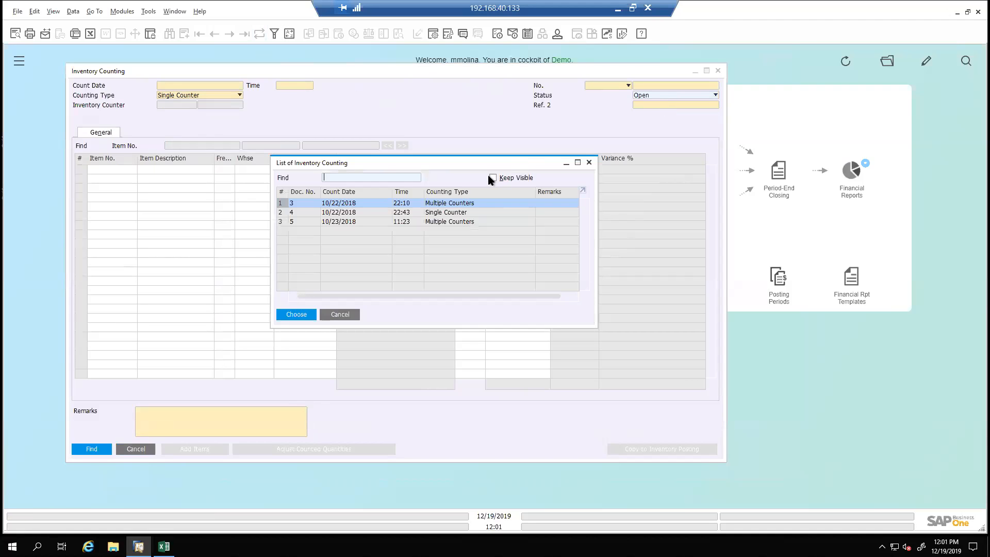
click(490, 177)
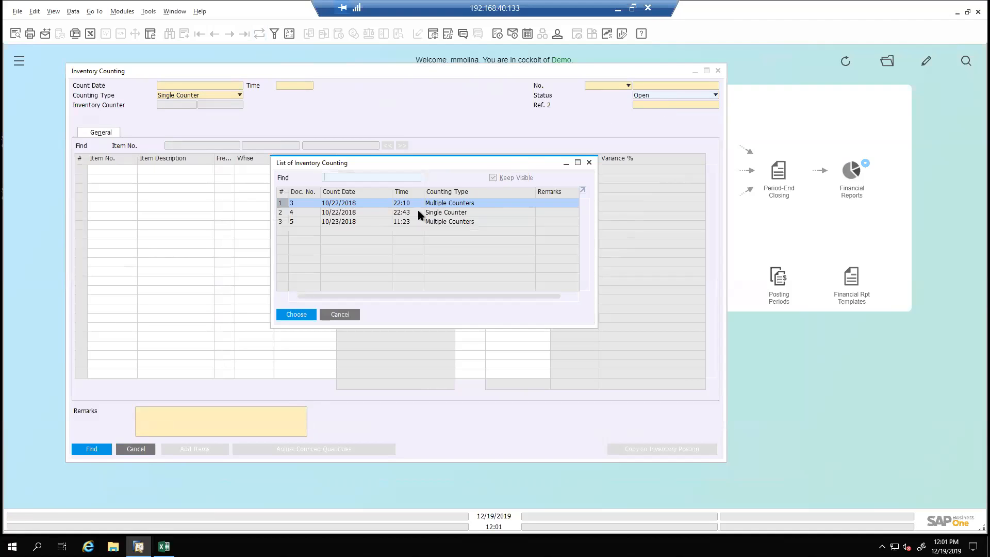
click(371, 219)
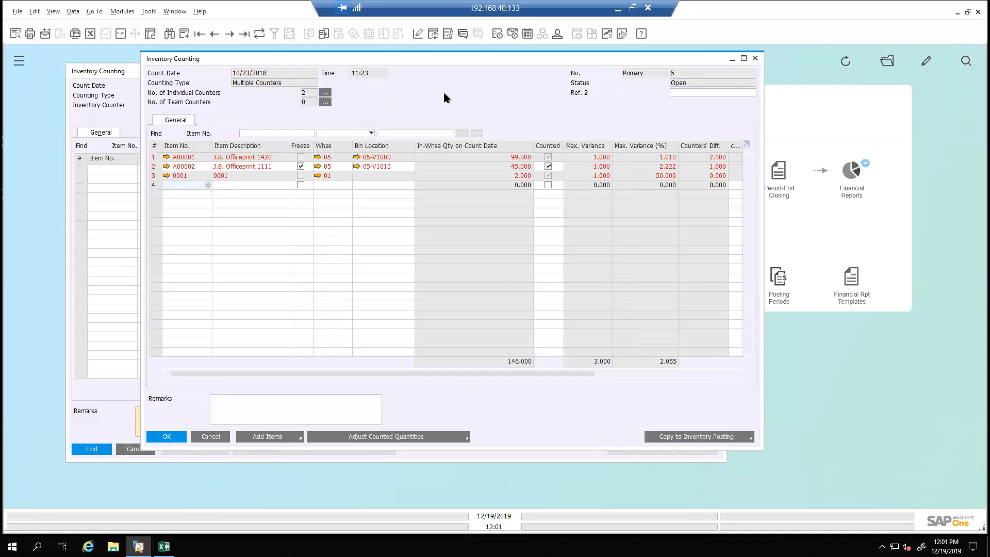
Inspect the A00002 row in warehouse 05 and the options for copying document 5 to an Inventory Posting
double_click(185, 166)
click(184, 166)
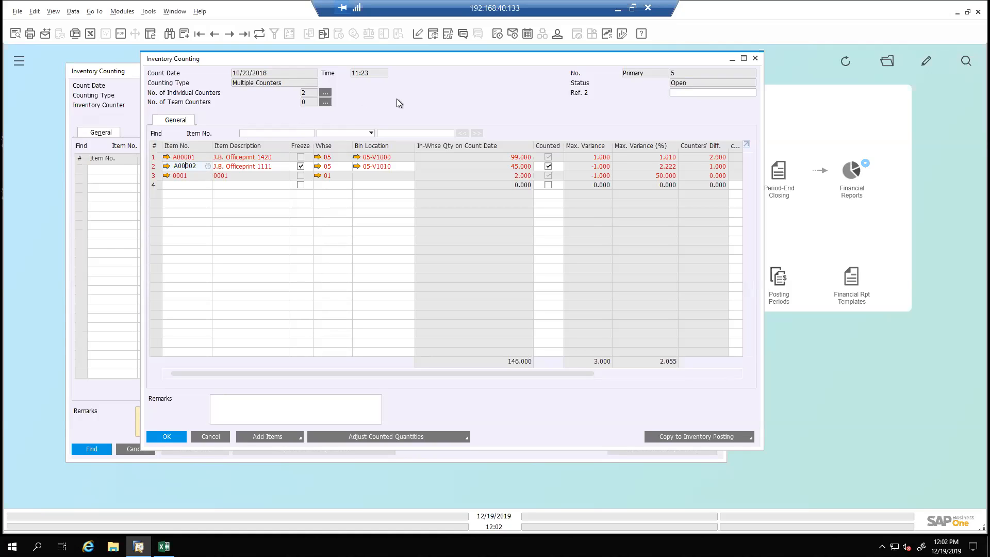
click(330, 168)
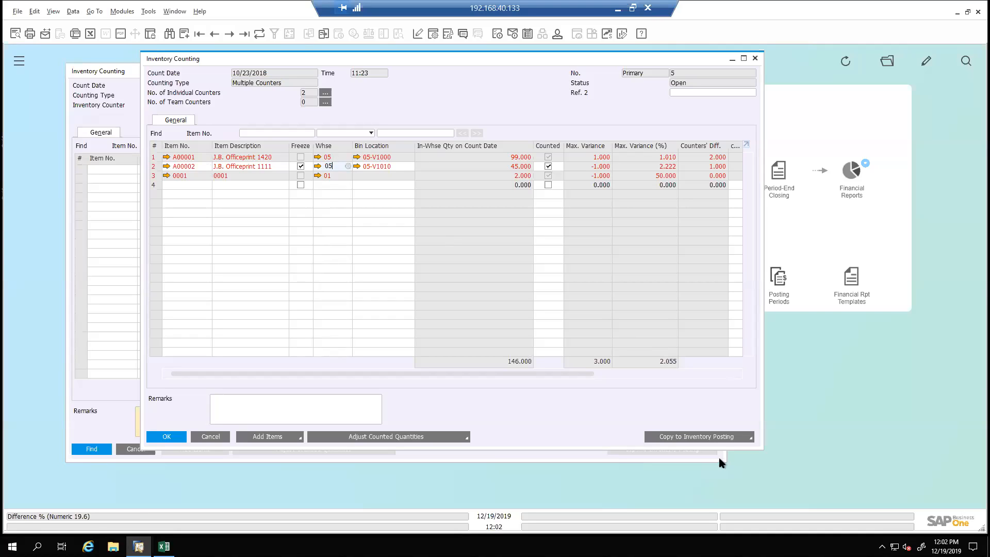
click(724, 437)
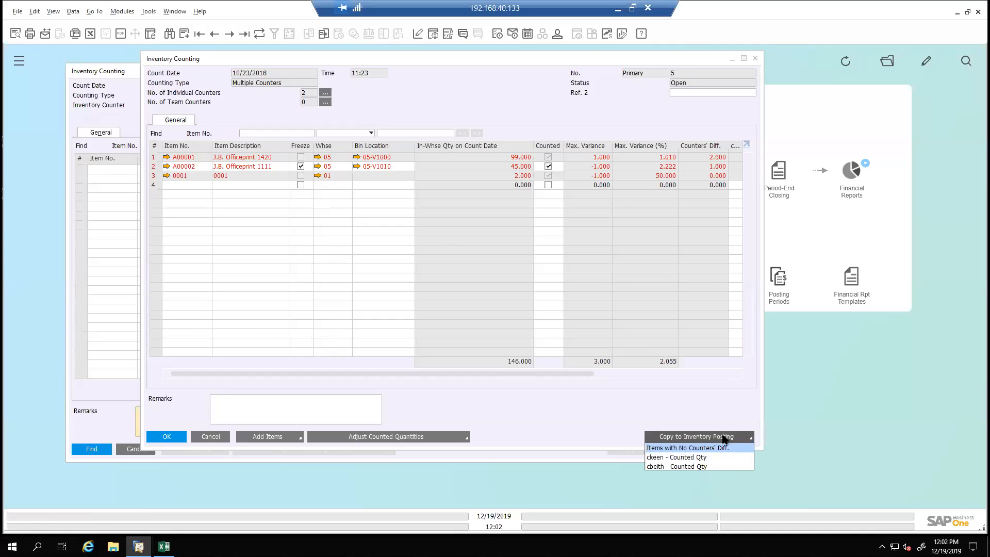
click(463, 74)
Close the A00002 row in document 5, save the change, and return to the list of open countings
click(153, 167)
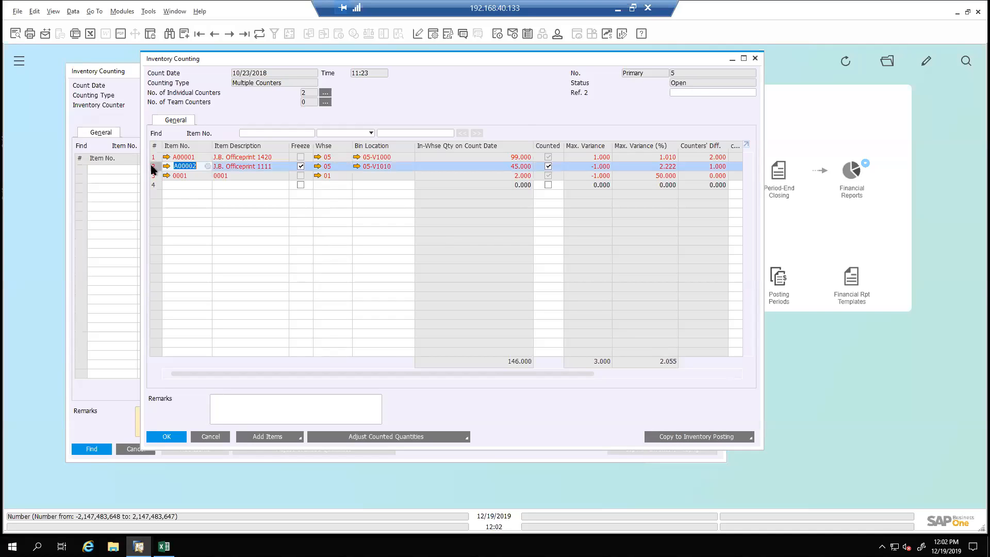
right_click(153, 168)
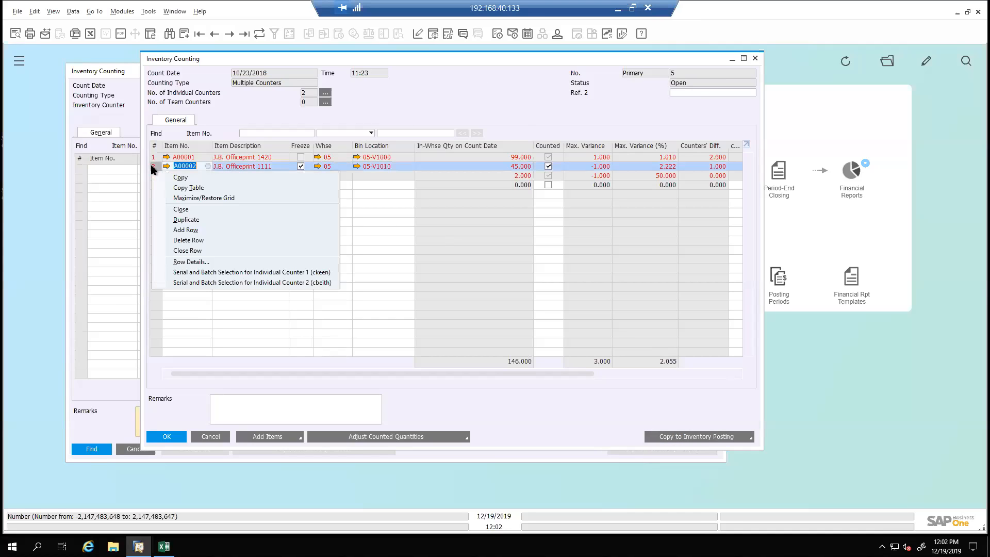
click(187, 250)
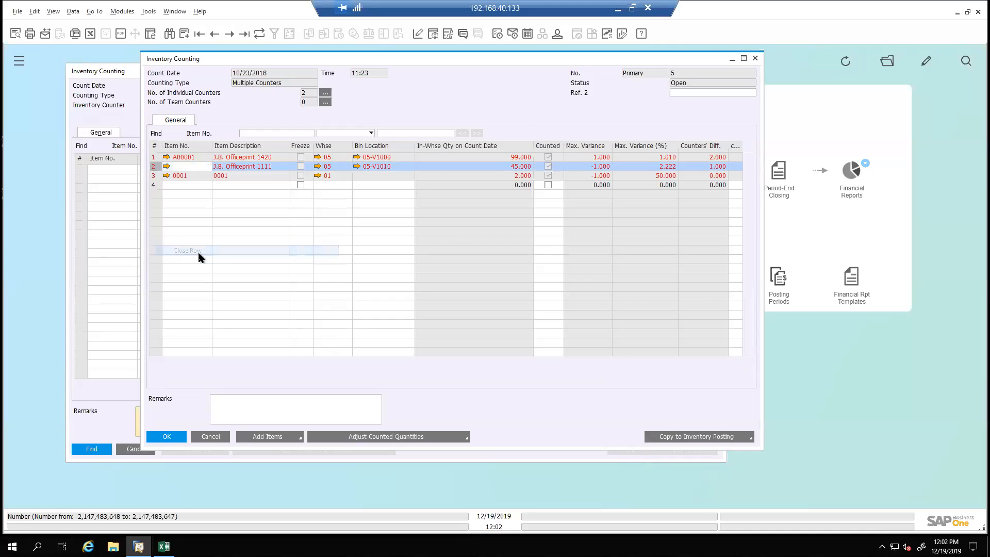
click(176, 437)
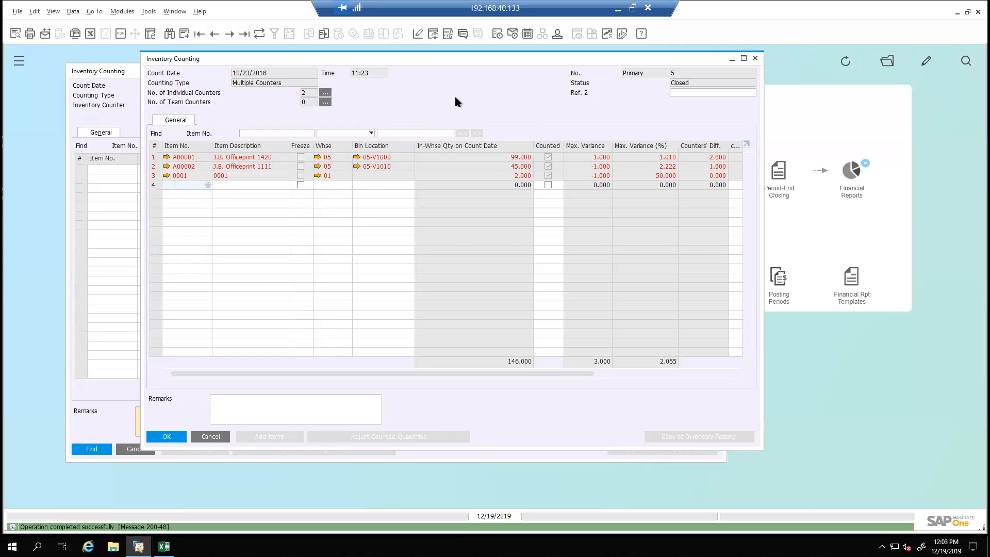
click(754, 58)
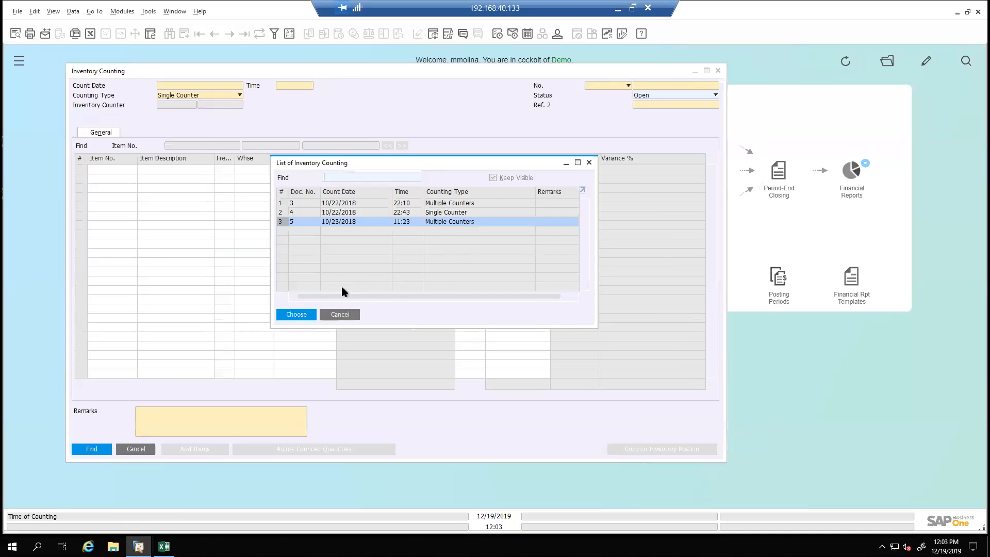
Browse from counting document 3 to document 4, and try copying the in-warehouse quantity on count date into its counted quantity
double_click(350, 204)
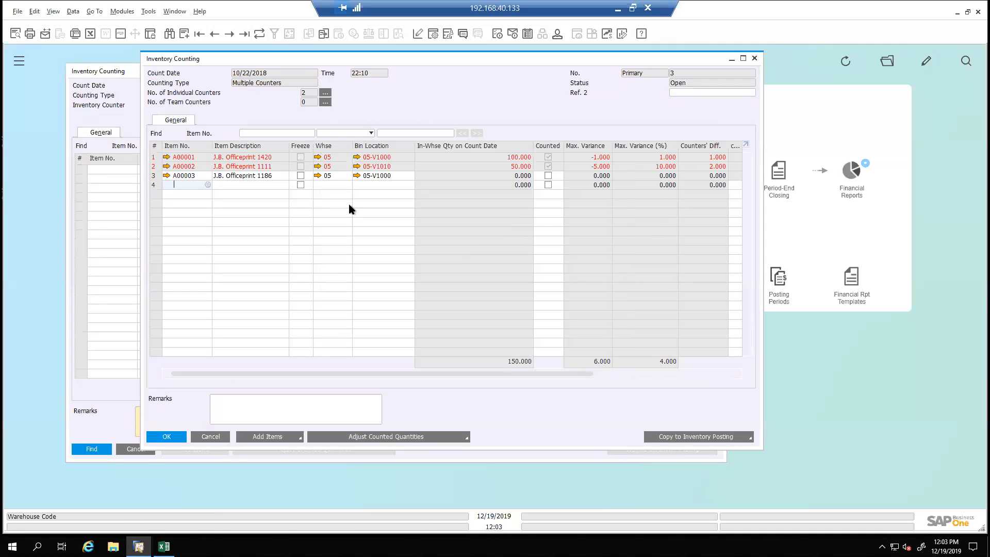
key(ctrl+Page_Down)
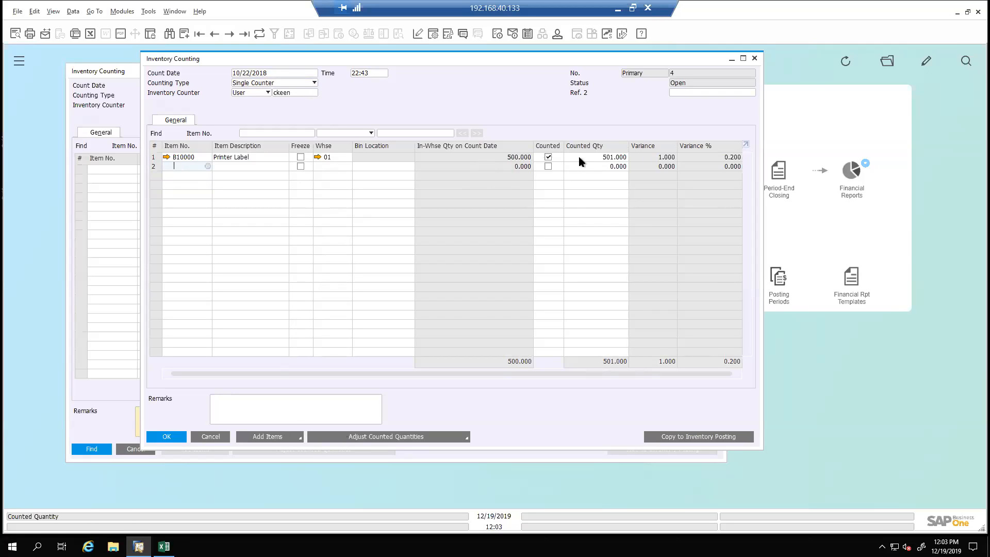
click(406, 438)
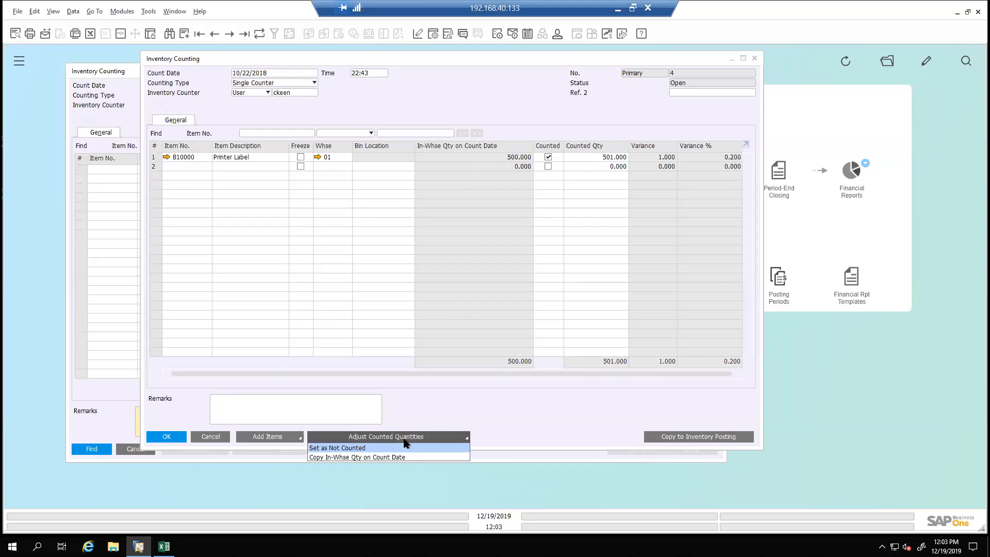
click(359, 458)
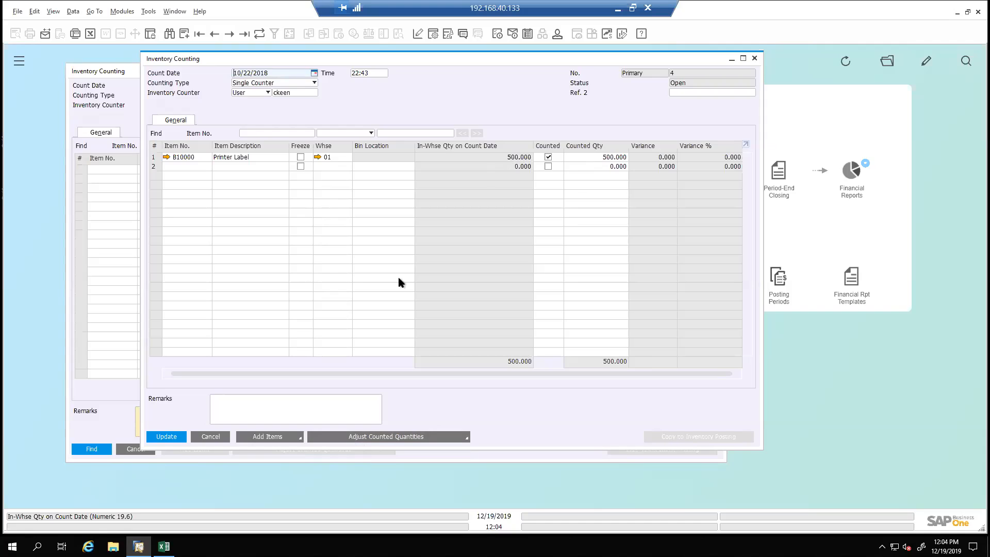
click(211, 436)
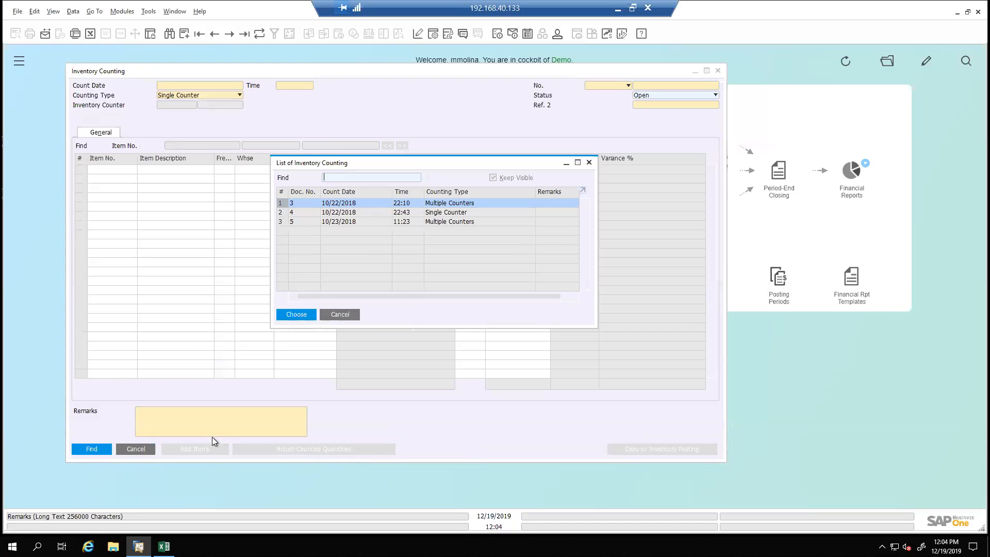
Open counting document 4 from the list and check its options for adding items
click(435, 216)
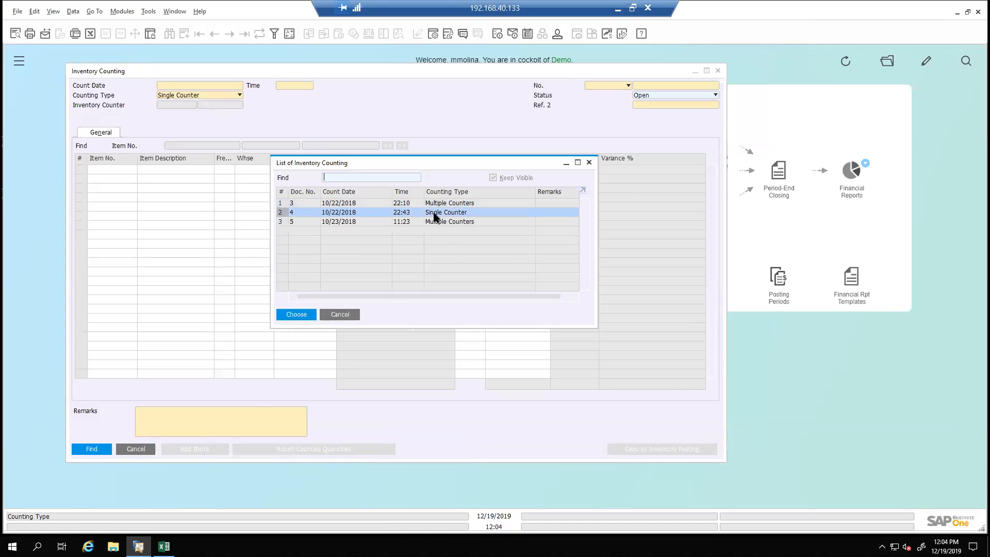
double_click(435, 216)
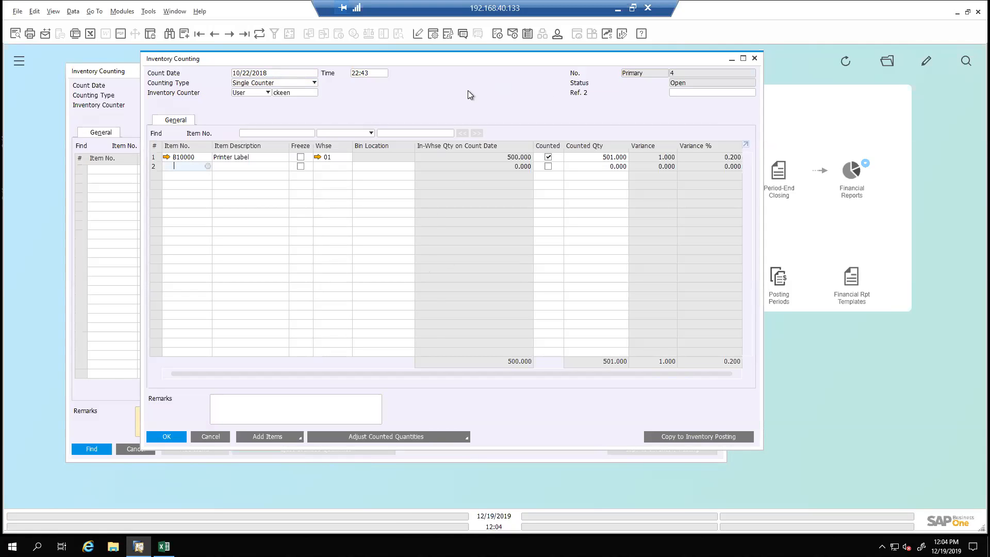
click(280, 441)
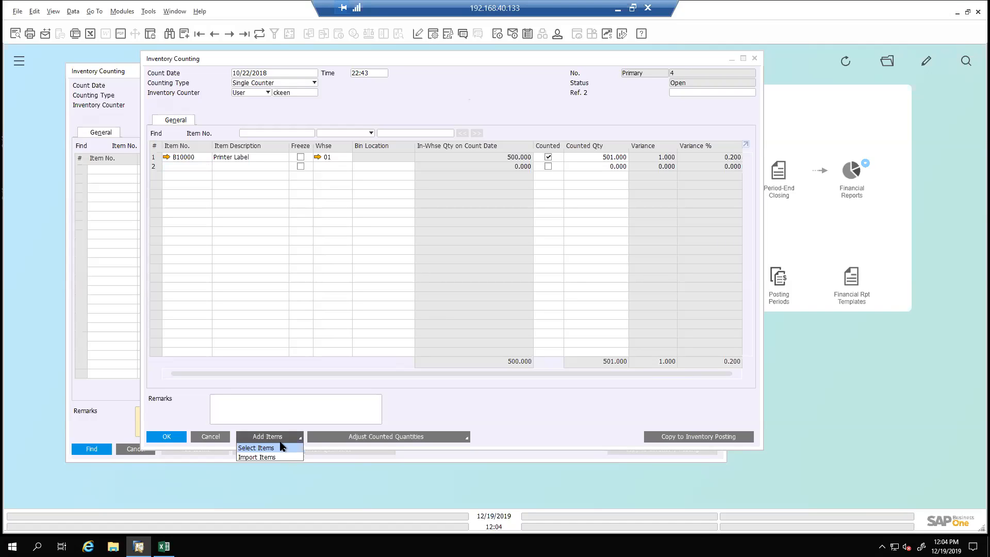
click(434, 98)
Try picking items 125 and 126 from the item list for the empty second row of counting document 4
click(209, 165)
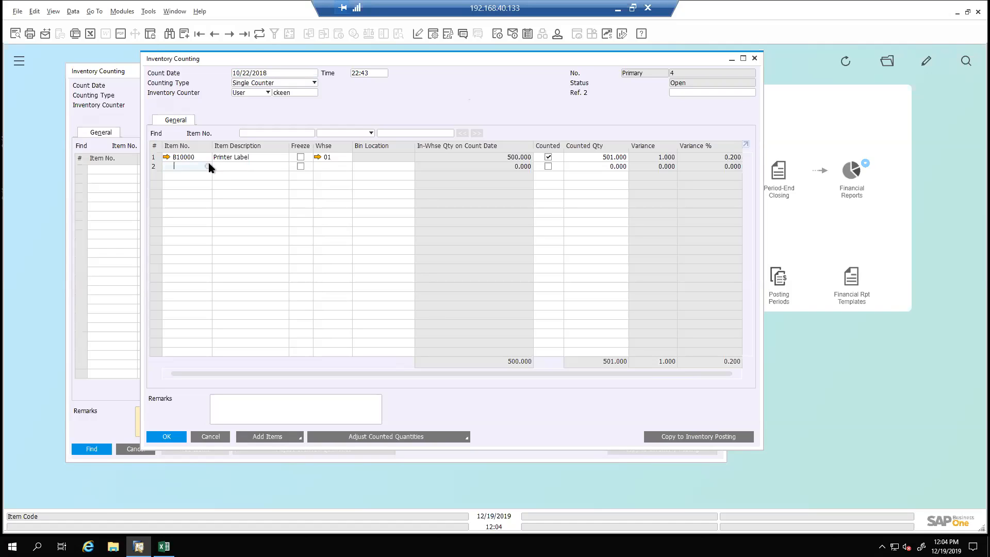
click(209, 165)
click(238, 166)
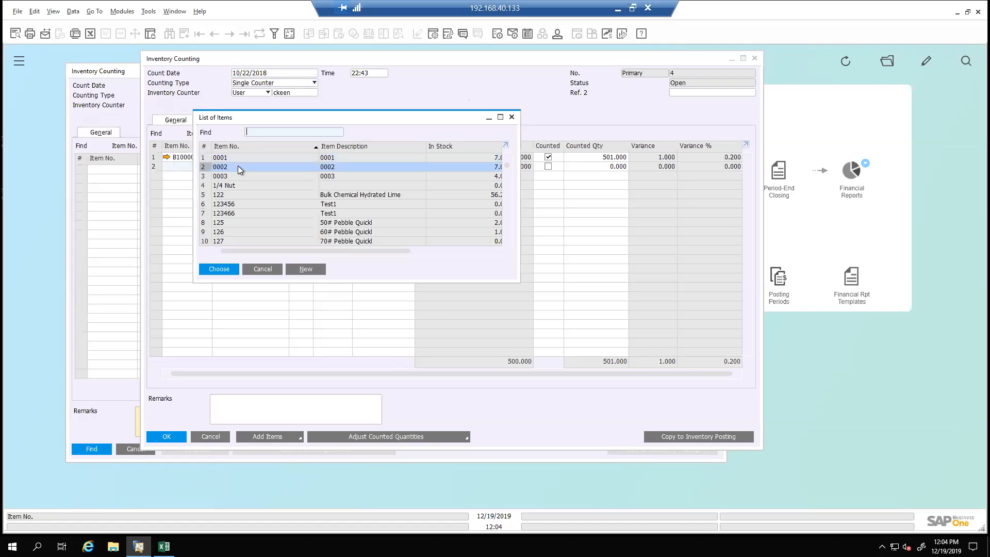
ctrl+click(245, 219)
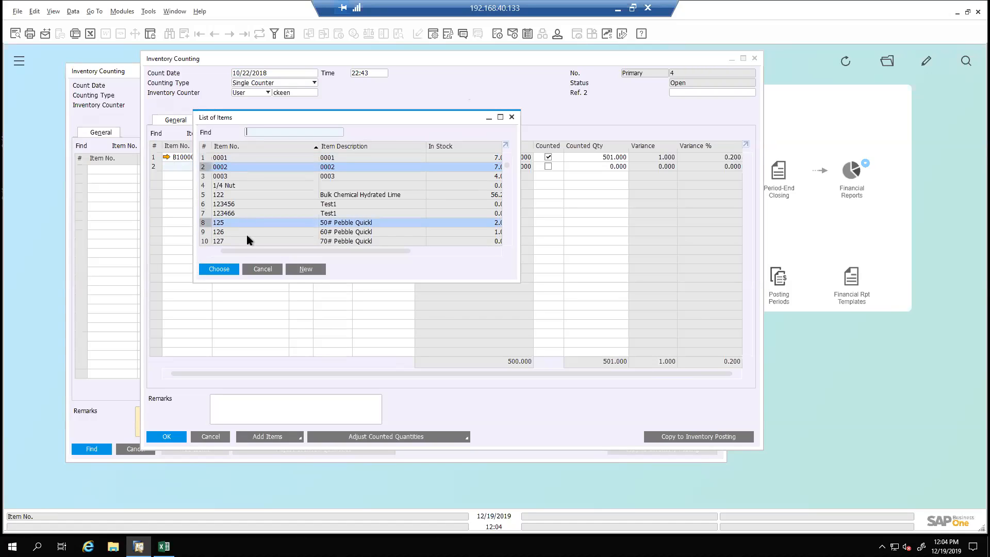
shift+click(247, 233)
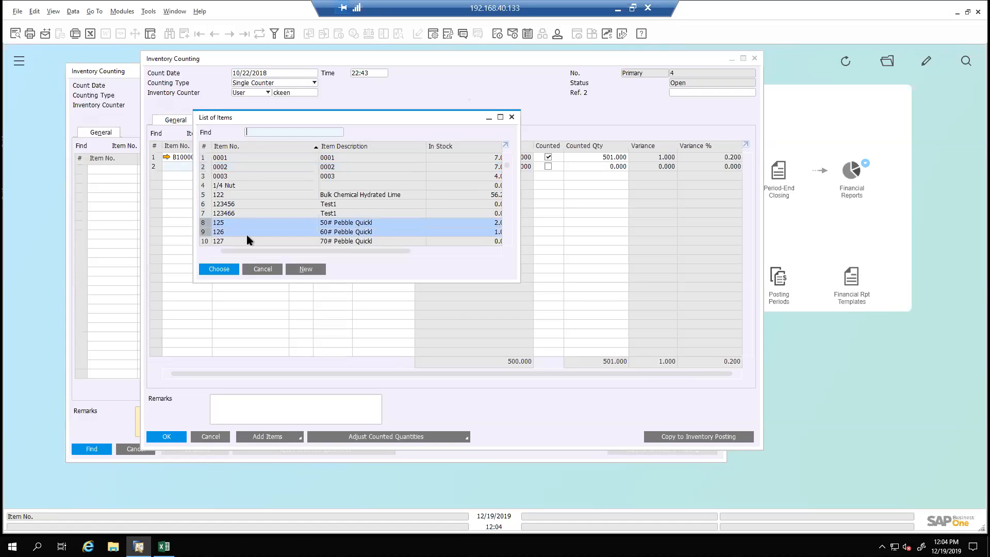
click(256, 272)
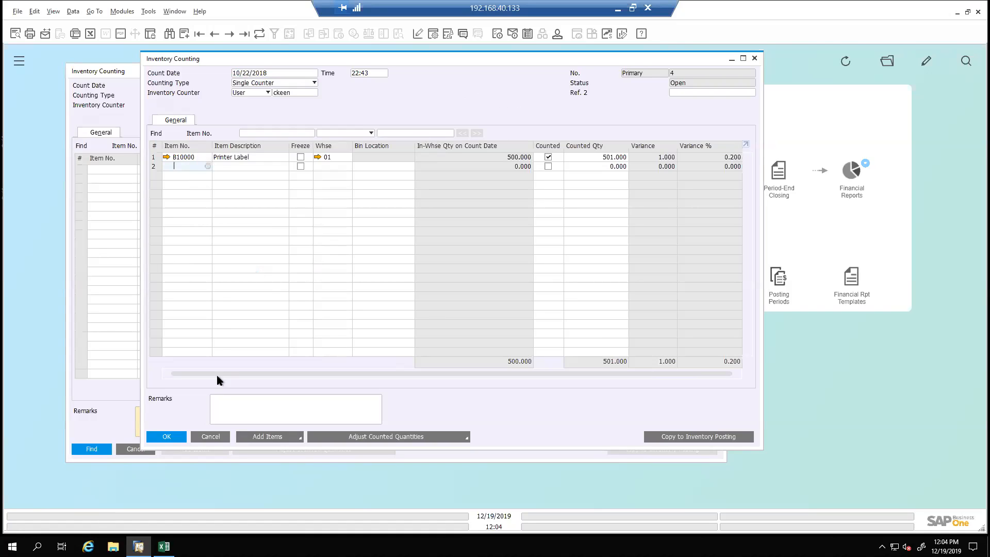
Close counting document 4, the list of open countings and the Inventory Counting search form
click(212, 437)
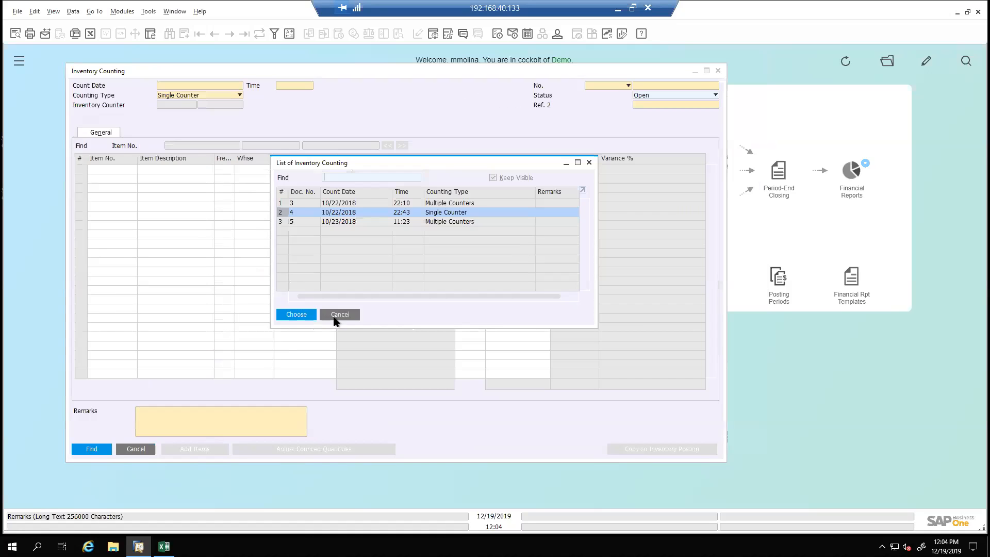
click(351, 314)
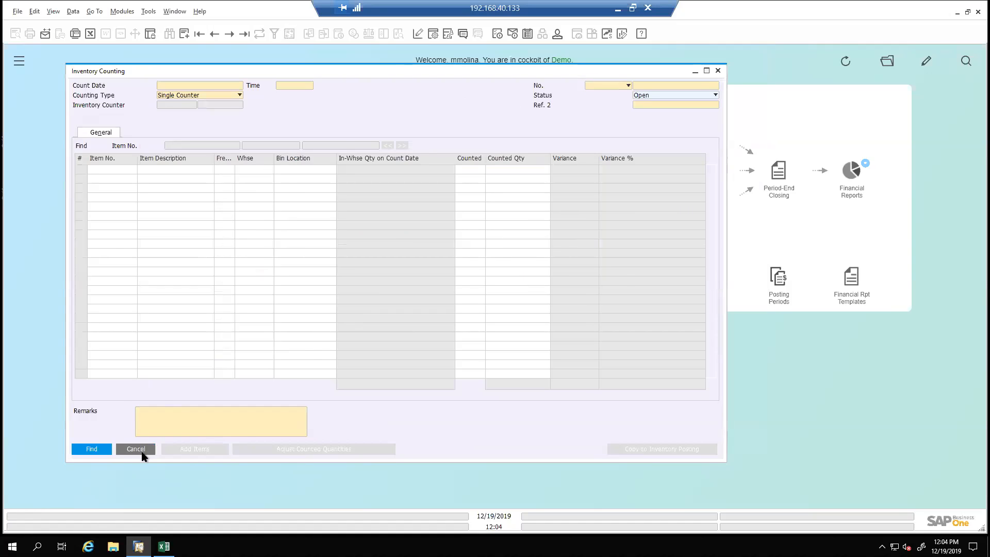
click(142, 451)
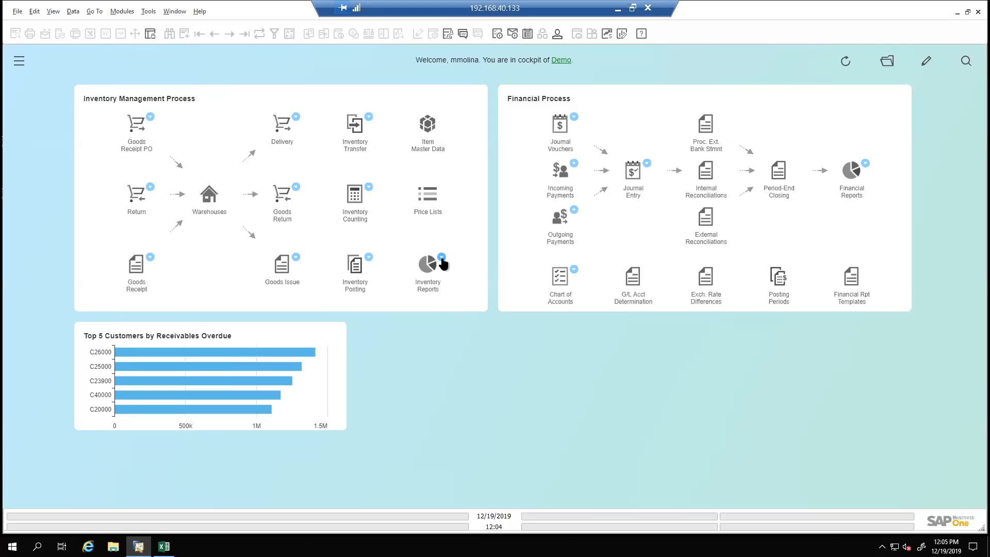
Open the Inventory in Warehouse Report selection criteria and arrange the window so all of its options are visible
click(442, 258)
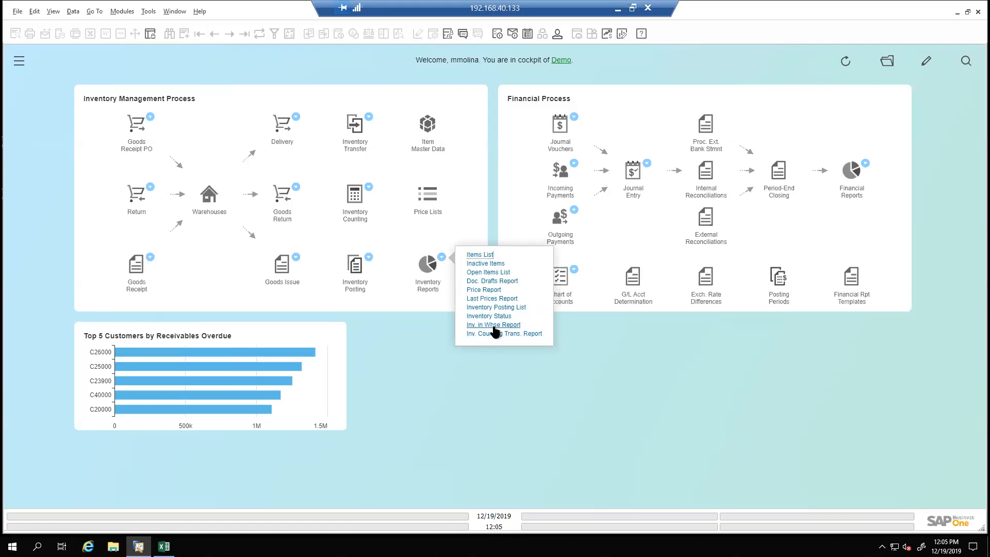
click(434, 412)
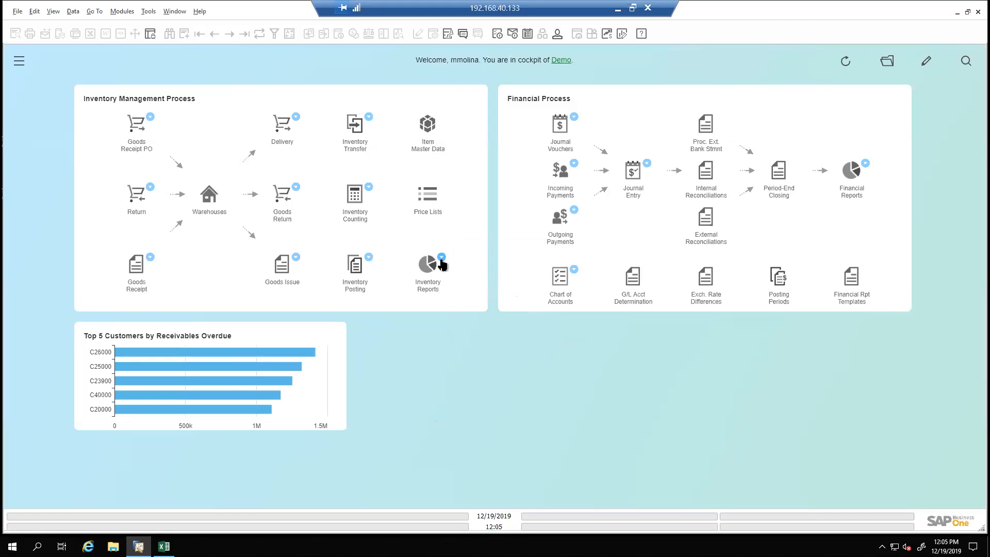
click(442, 263)
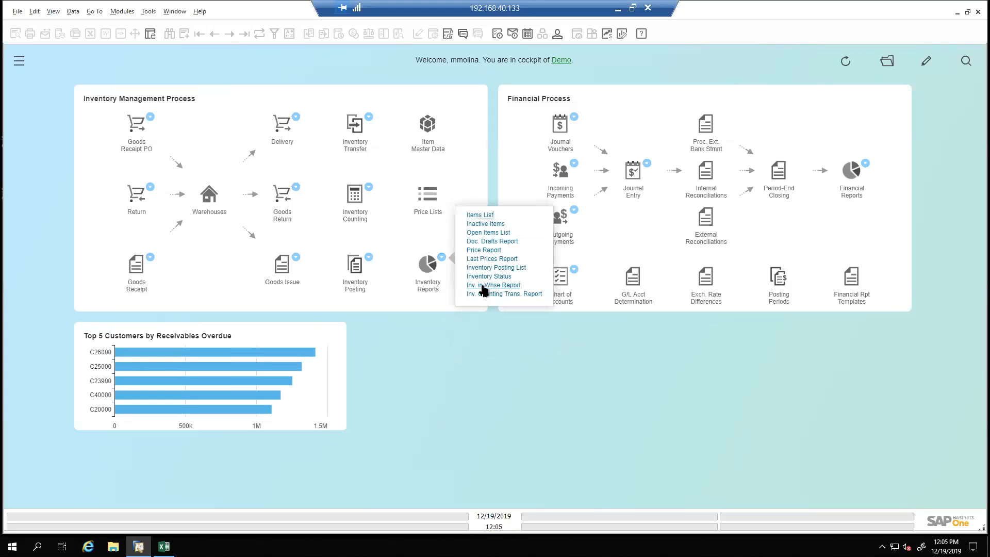
click(485, 285)
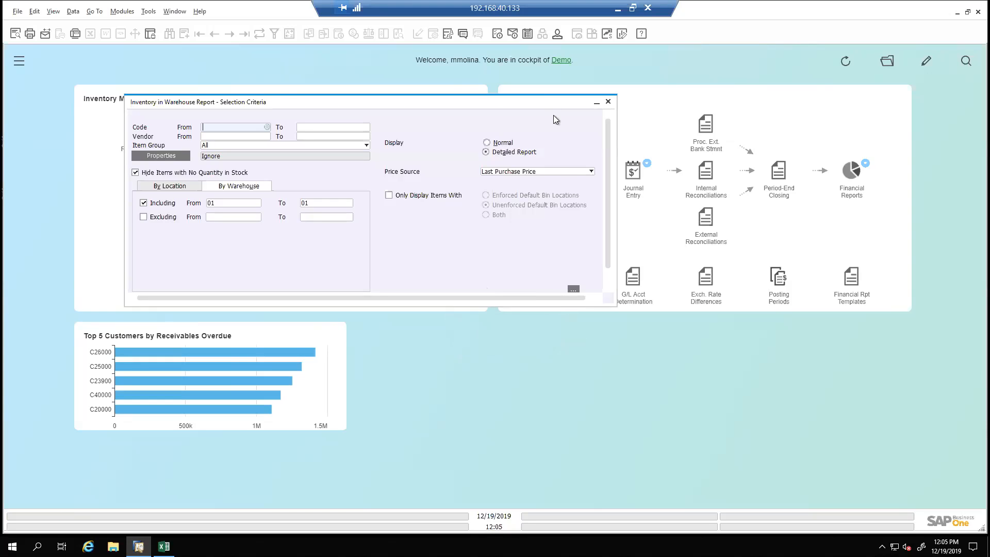
drag(549, 103, 603, 95)
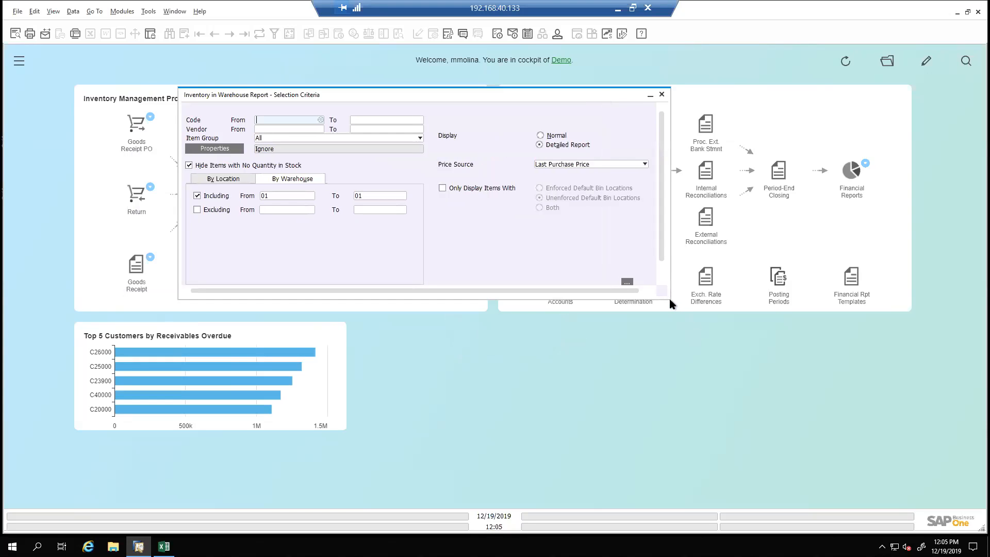
drag(669, 296, 669, 307)
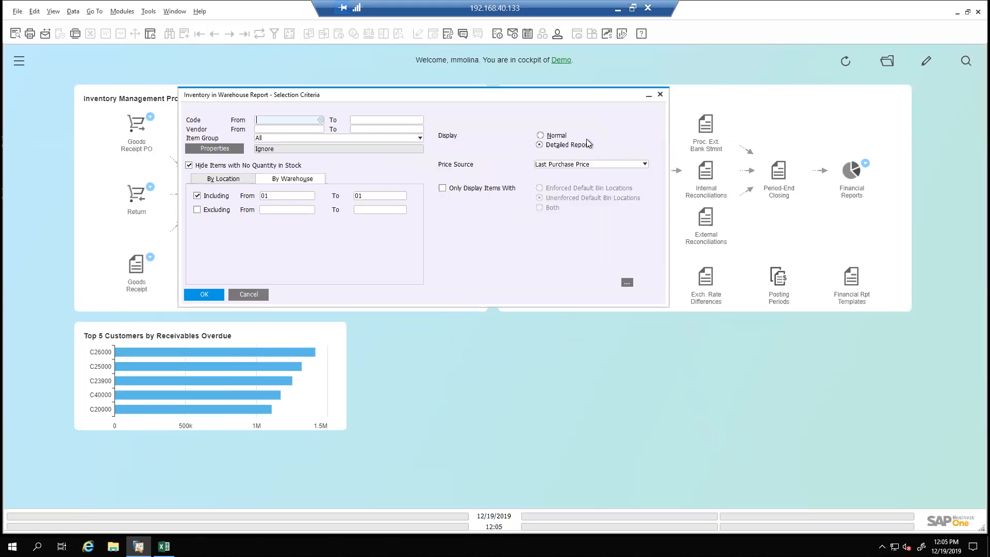
drag(554, 96, 711, 164)
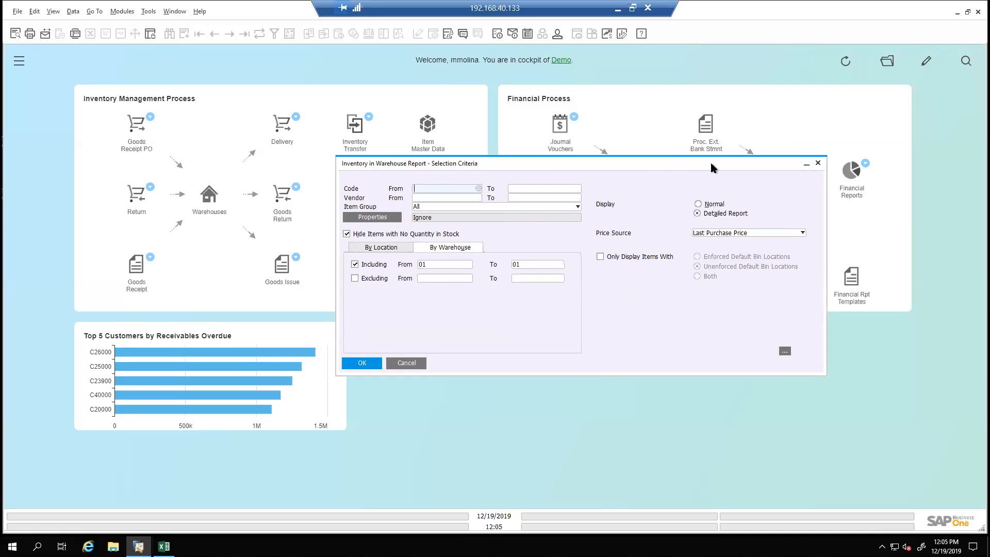
drag(711, 163, 625, 85)
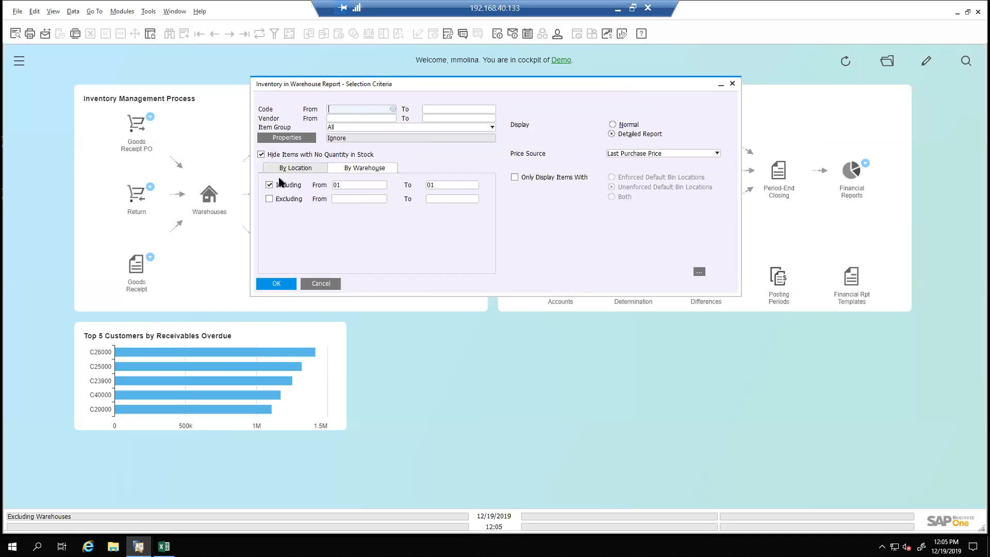
Extend the included warehouse range up to 05 and run the detailed Inventory in Warehouse Report
click(458, 186)
click(475, 184)
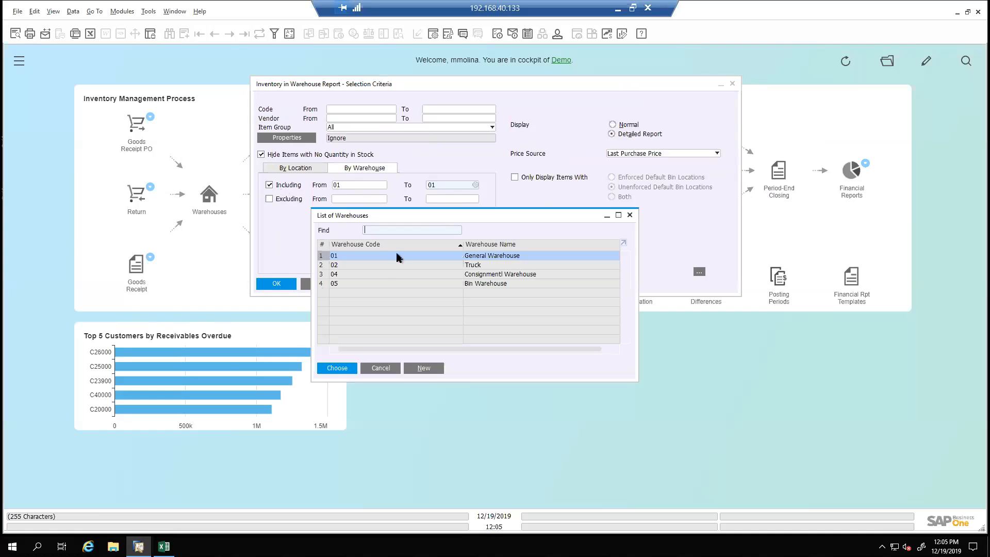
click(397, 284)
double_click(396, 285)
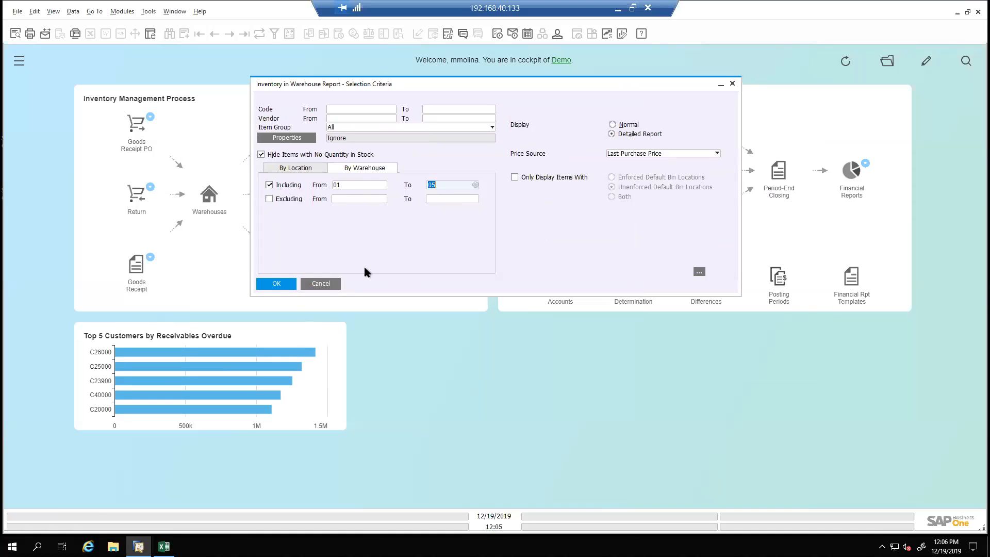
click(284, 283)
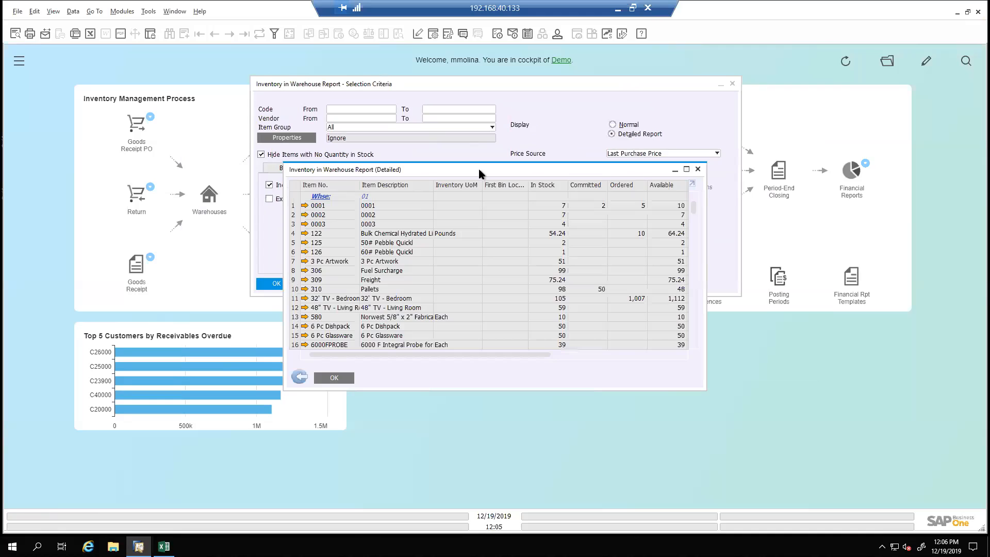
Examine the detailed warehouse report alongside its selection criteria, and return to the criteria
drag(475, 165, 235, 45)
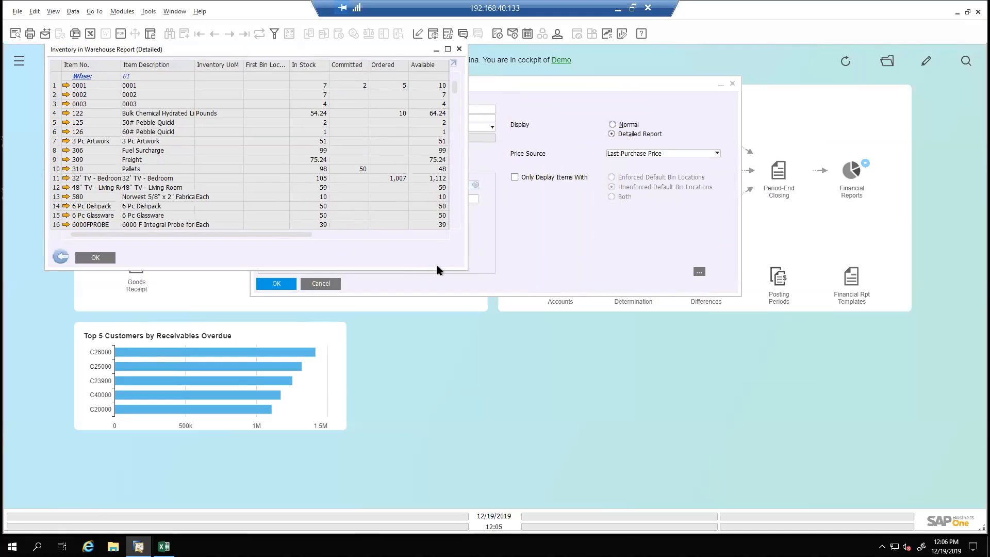
drag(449, 270, 596, 503)
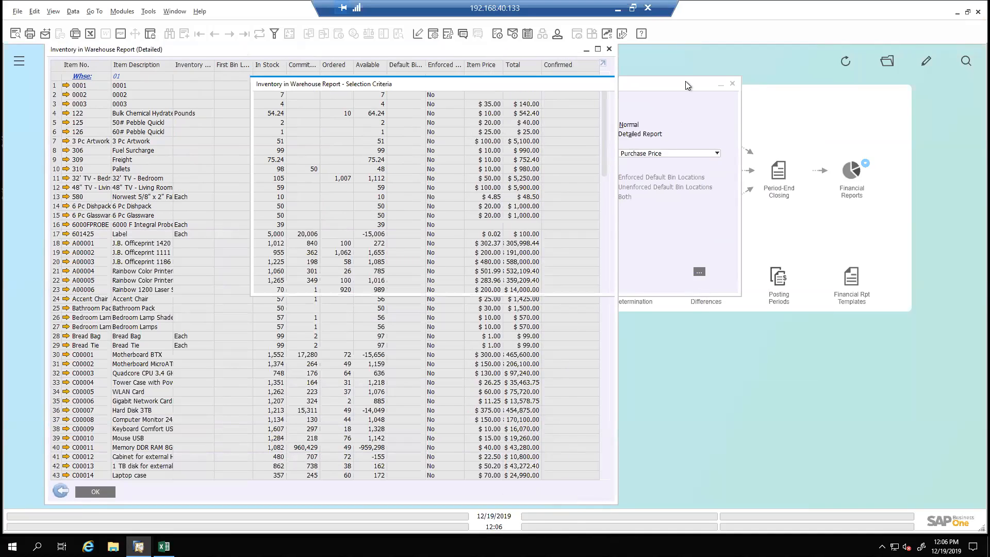
drag(618, 66, 356, 116)
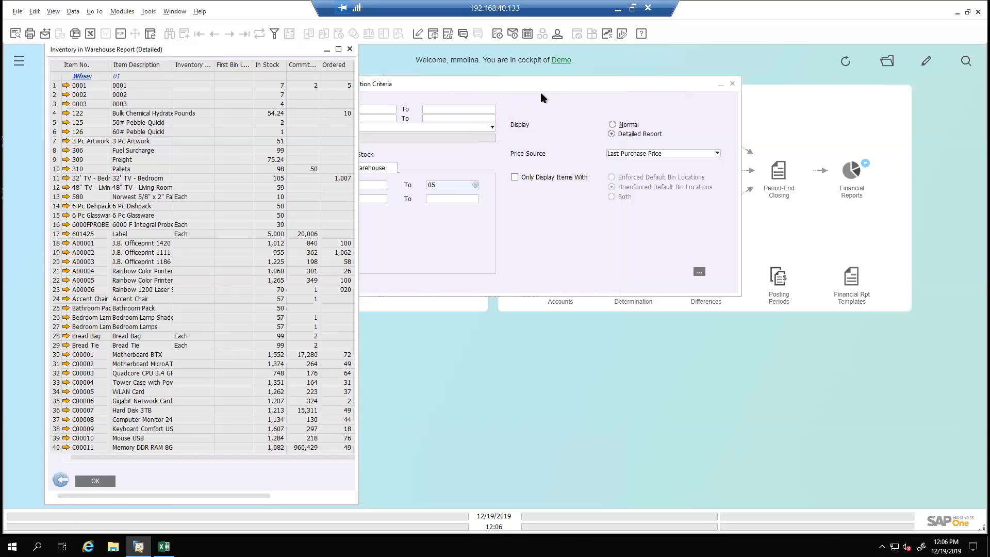
drag(543, 86, 718, 89)
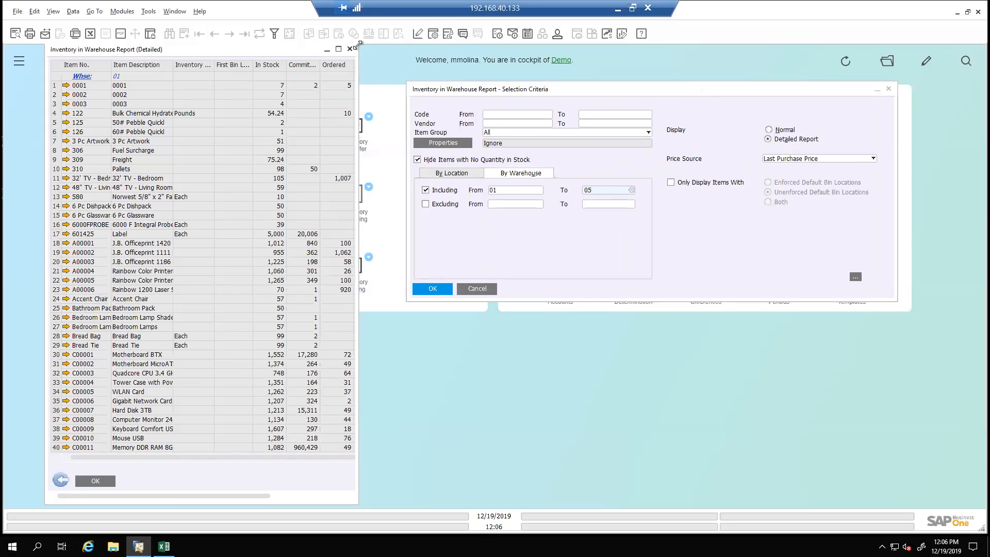
click(60, 481)
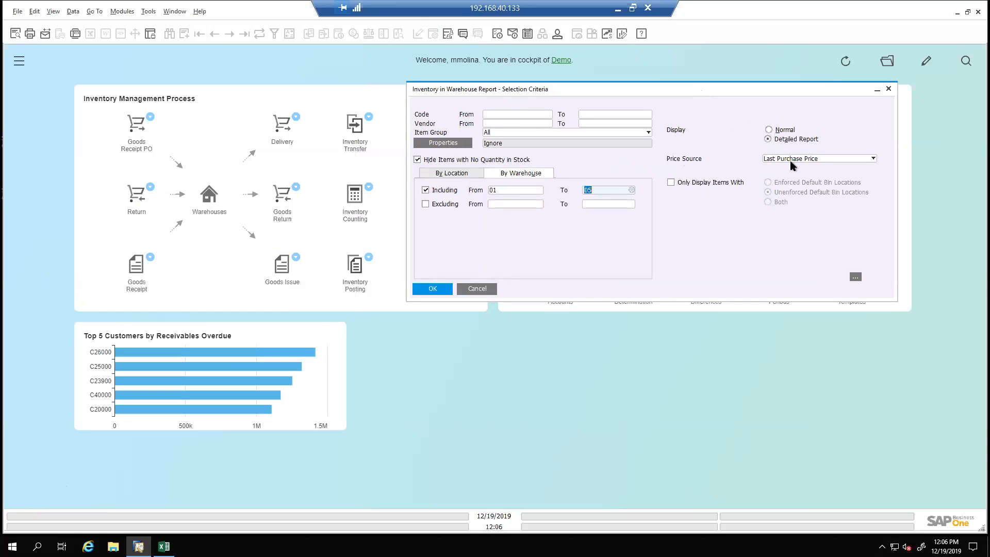
Try Collect Sales Price and Base Price as the report's price source, and switch the display to Normal
click(819, 161)
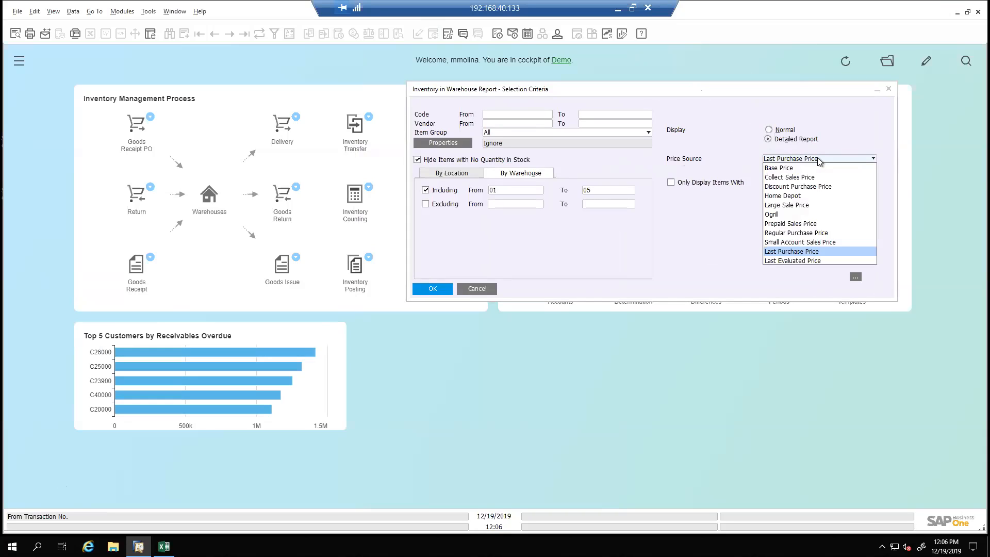
click(810, 178)
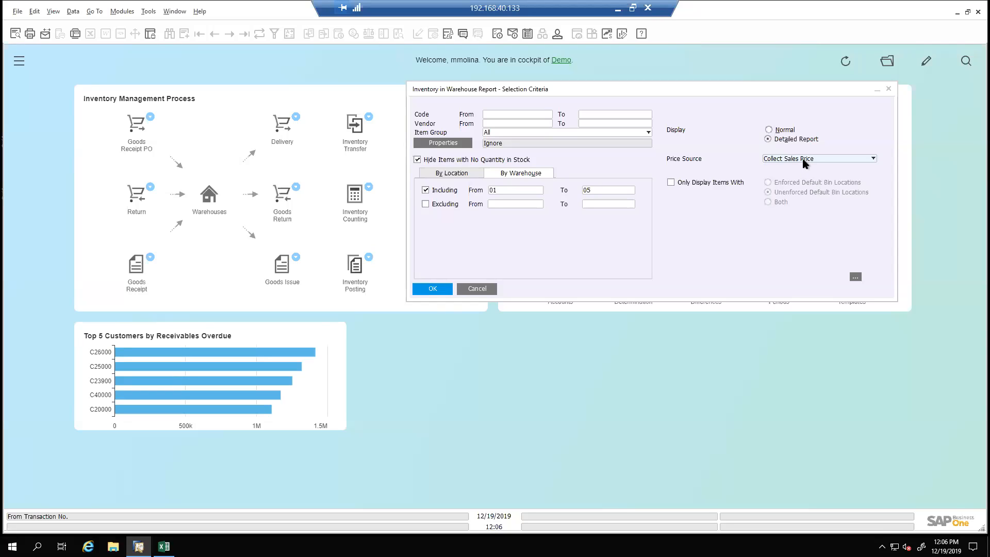
click(803, 160)
click(806, 169)
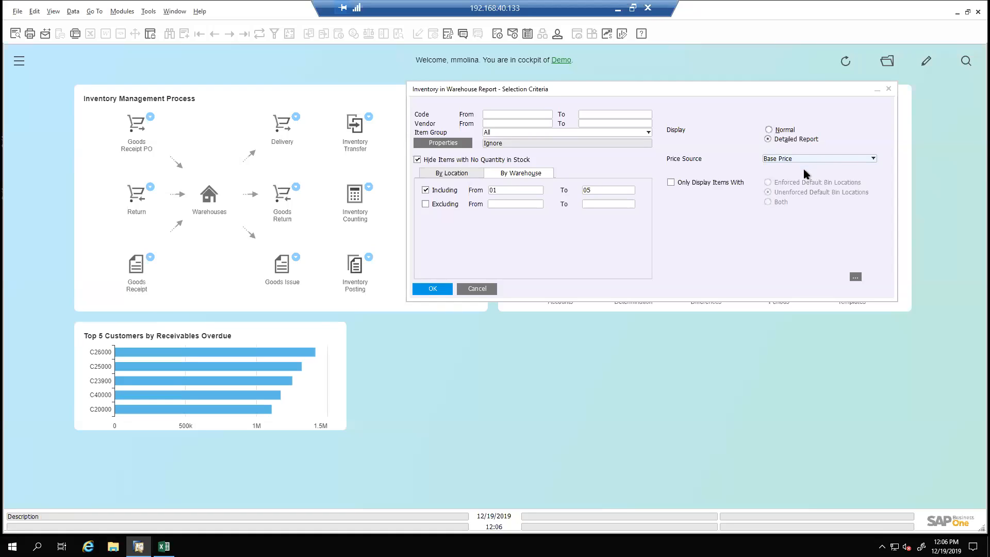
click(783, 131)
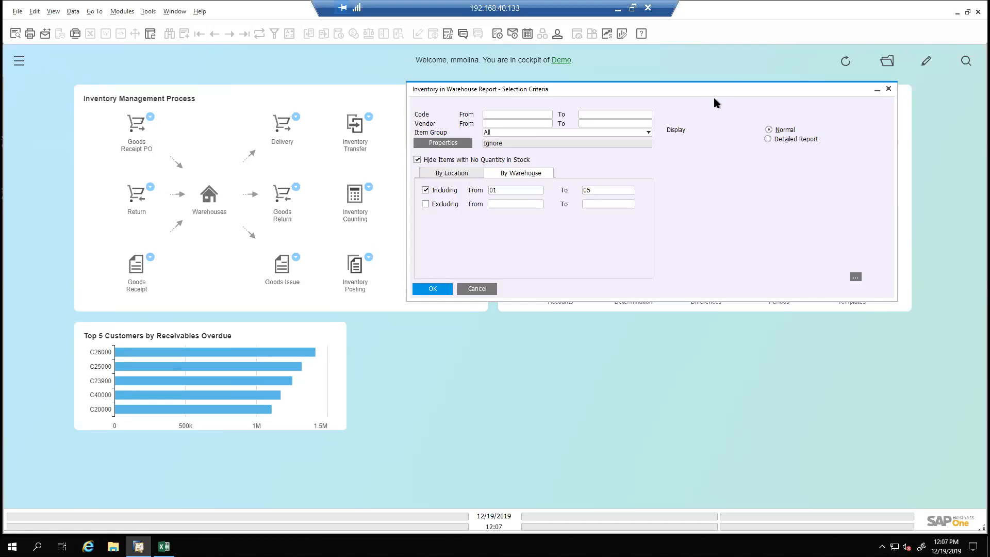
Move the report criteria aside and open the balance of the Inventory - Finished Goods account from the Chart of Accounts
drag(718, 90, 716, 291)
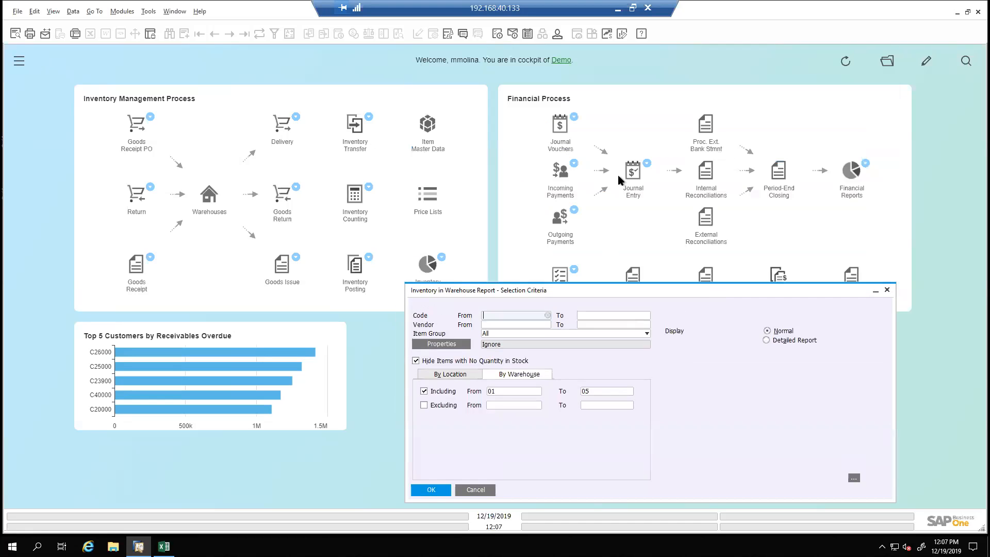
drag(671, 292, 308, 128)
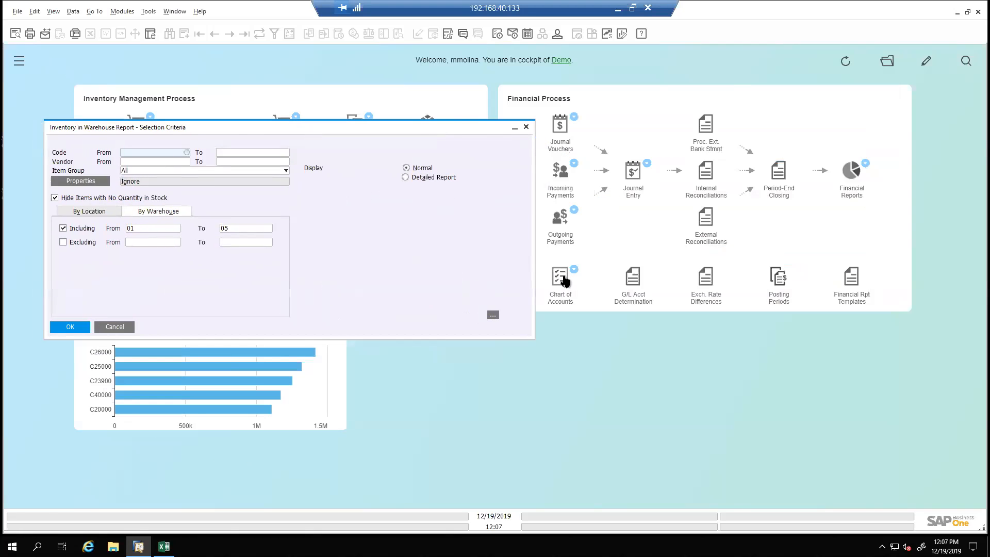
click(561, 277)
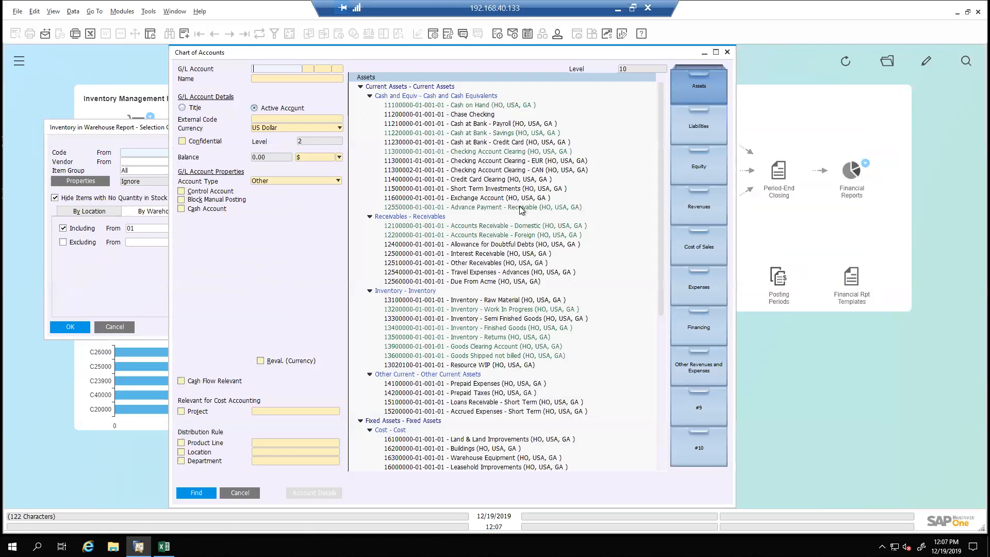
click(514, 328)
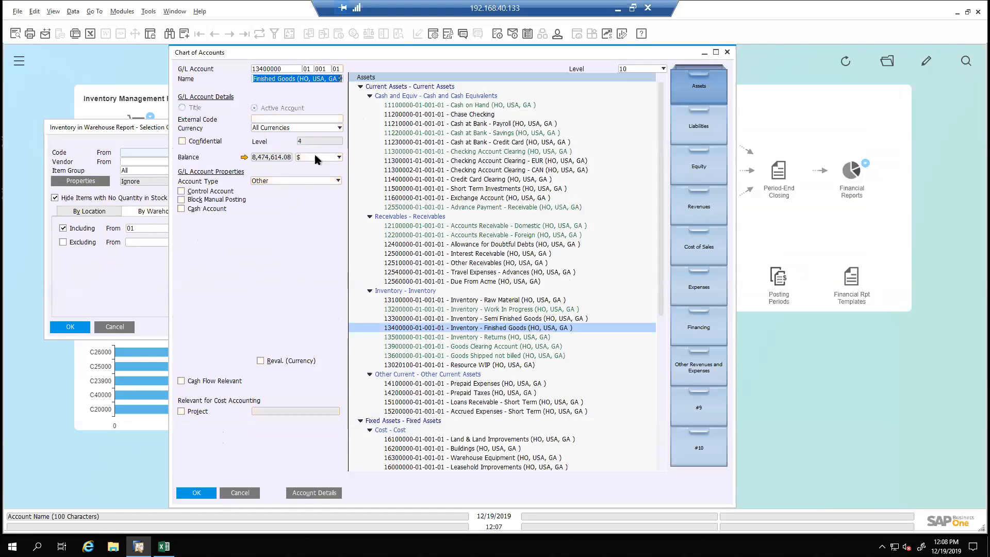
click(244, 159)
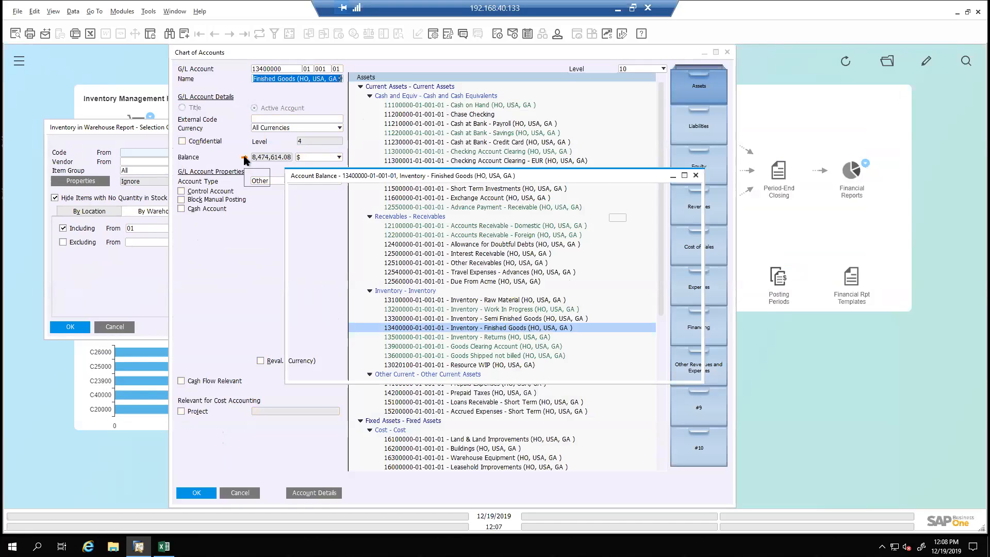
Enlarge the Inventory - Finished Goods account balance window and set the posting date range's end to 11/30/2019
drag(505, 176, 433, 75)
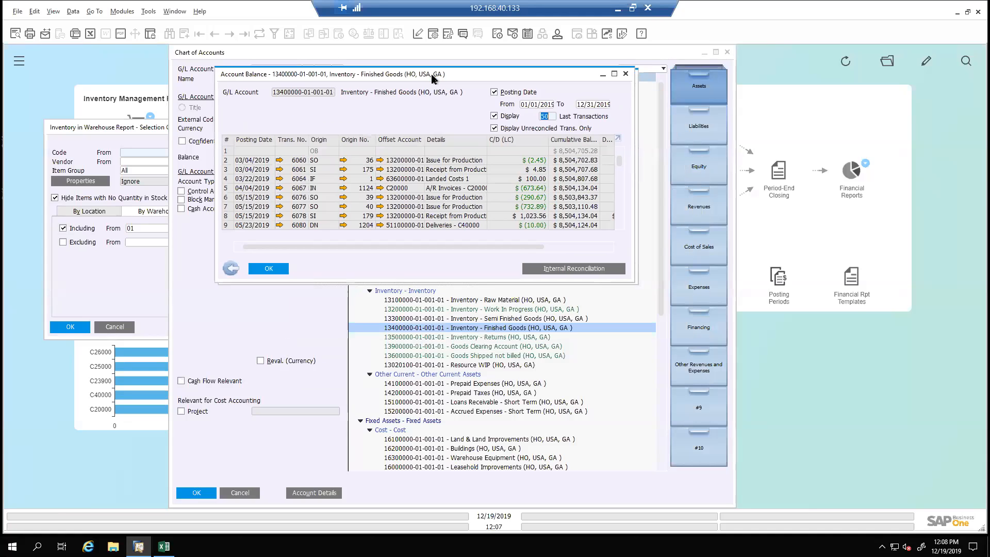
drag(633, 281, 943, 473)
click(893, 103)
text(1130)
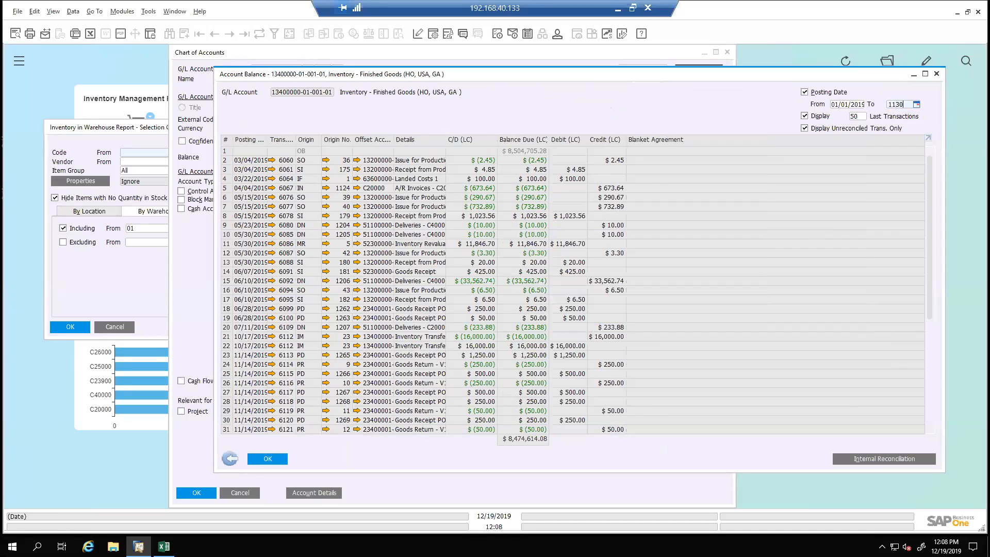
Set the number of last transactions displayed to 500 and examine the account's transaction list to its end
click(864, 117)
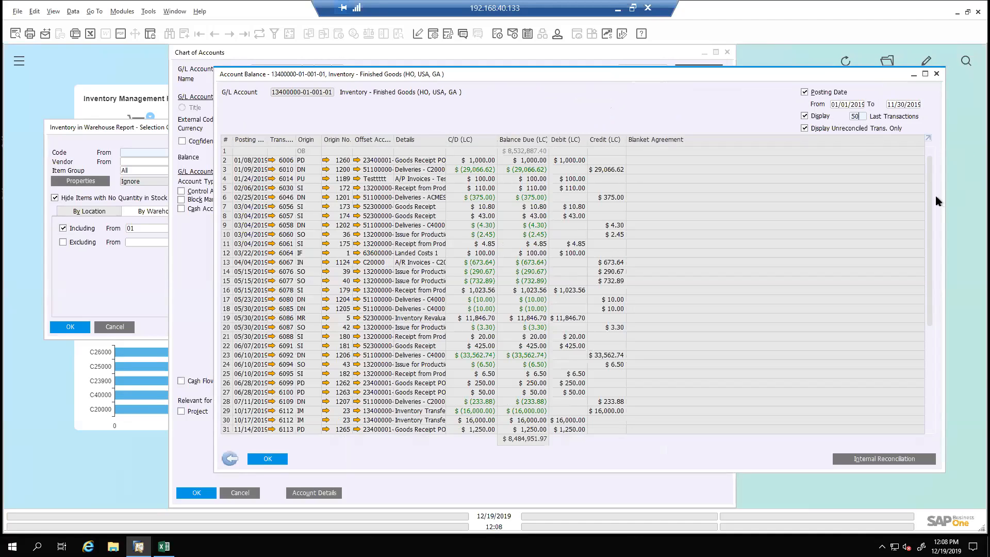
drag(930, 199, 939, 420)
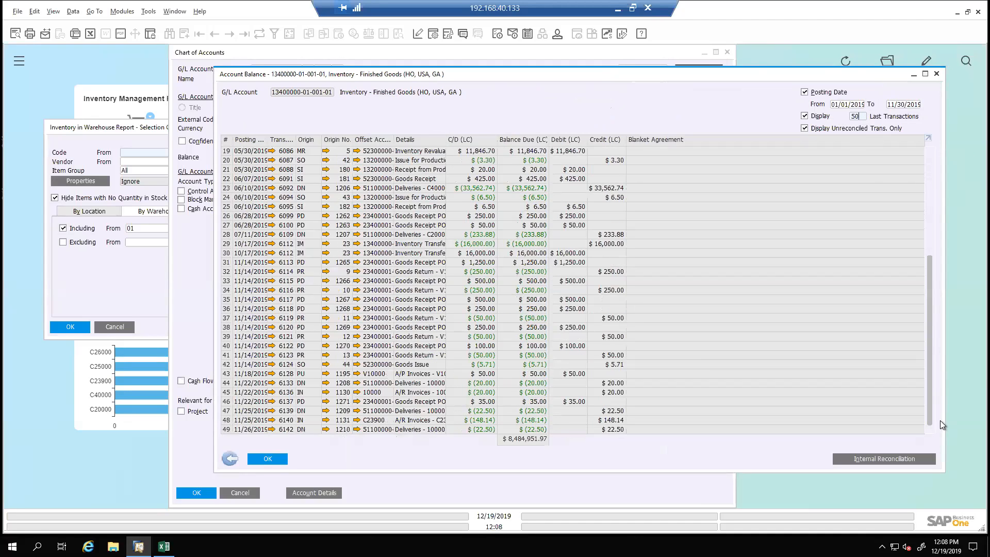
scroll(939, 420, up, 1)
text(0)
key(Tab)
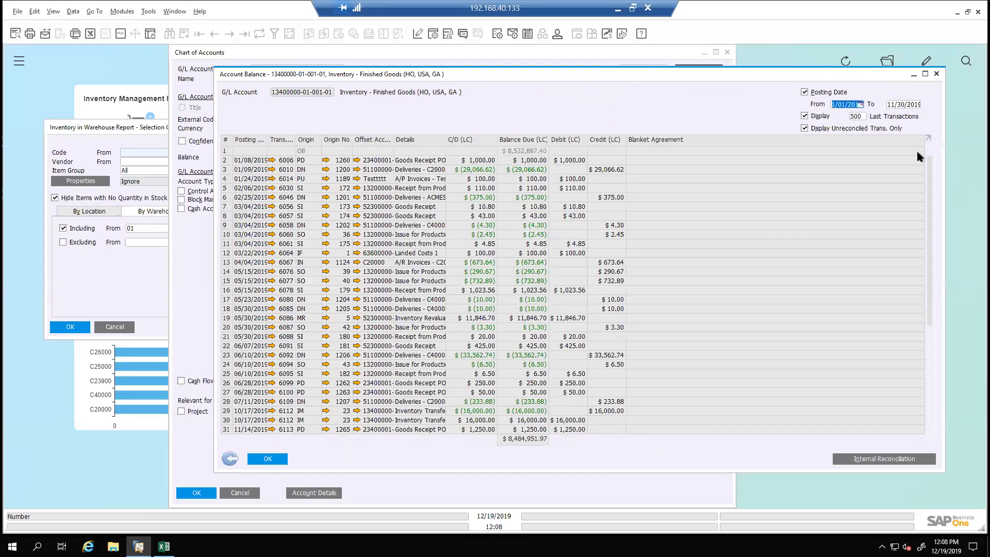
drag(930, 162, 931, 427)
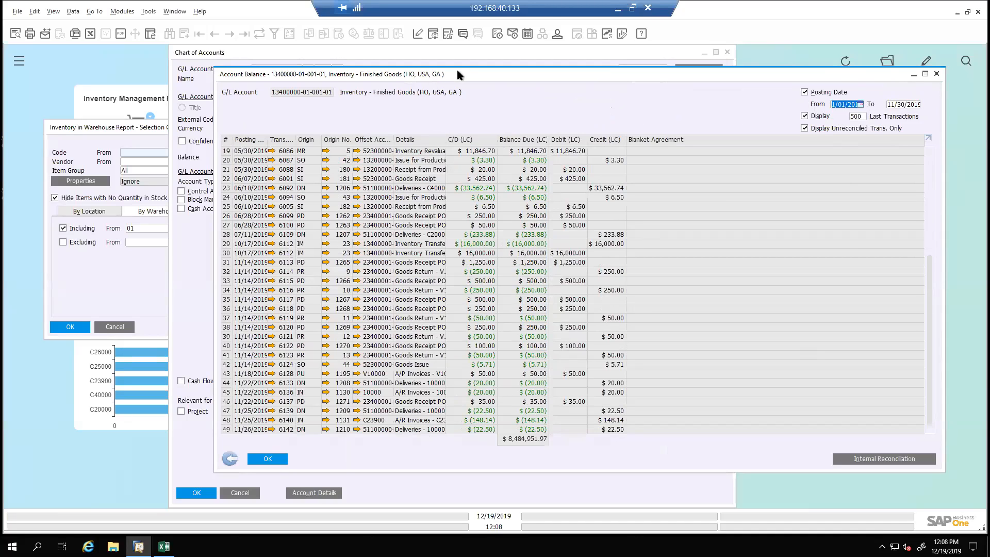
Move the account balance window aside and fit its column widths to the contents
drag(361, 74, 220, 66)
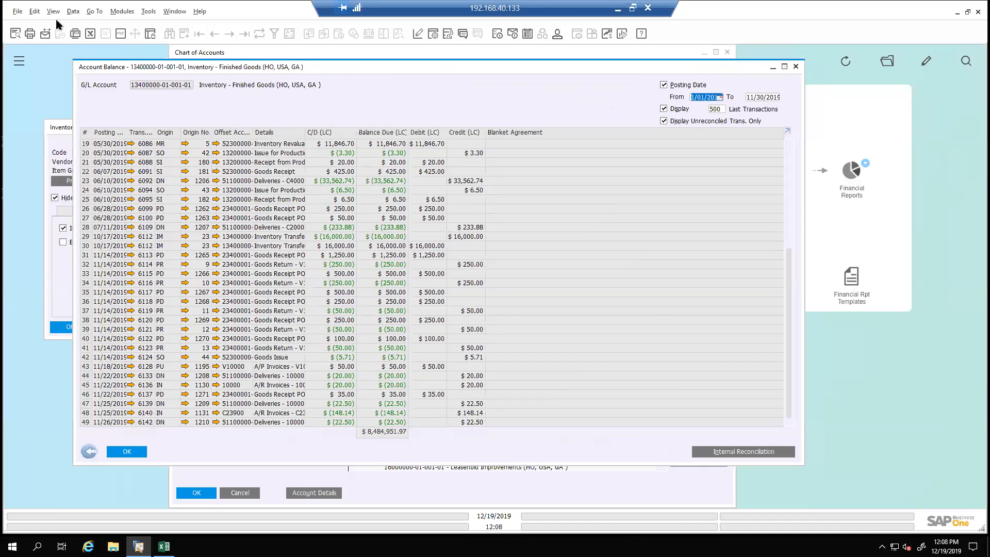
click(55, 15)
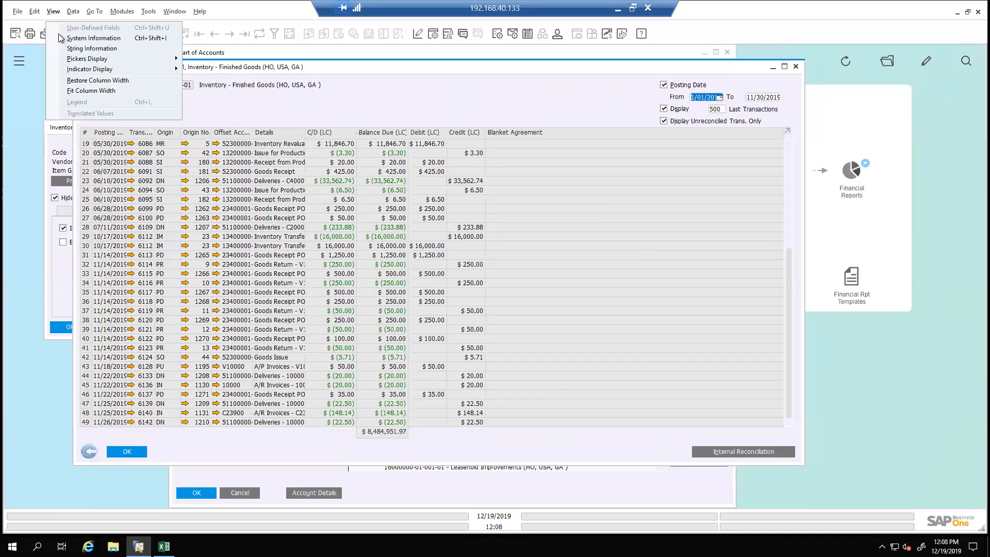
click(83, 87)
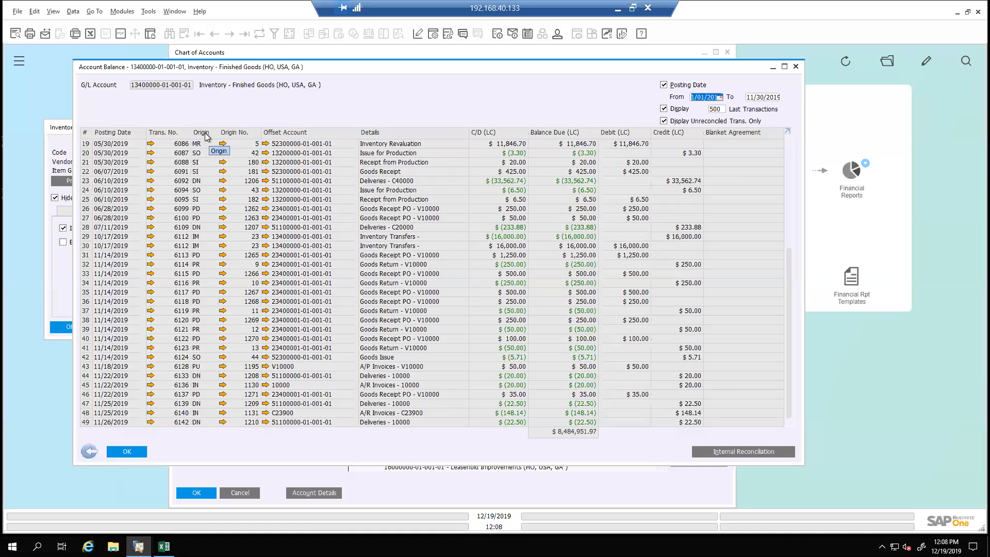
Sort the transactions by Origin, examining them in descending order before settling on ascending order
click(206, 133)
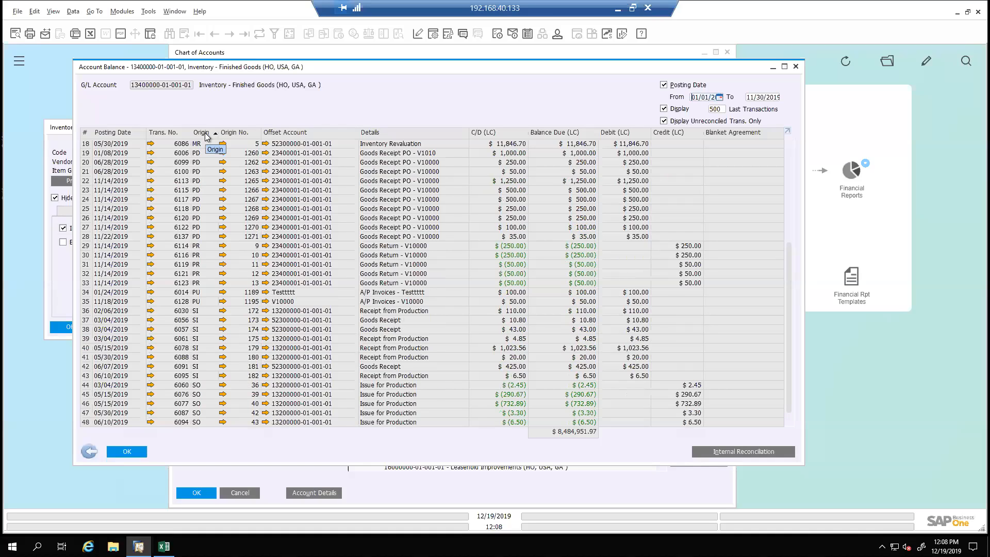
click(205, 134)
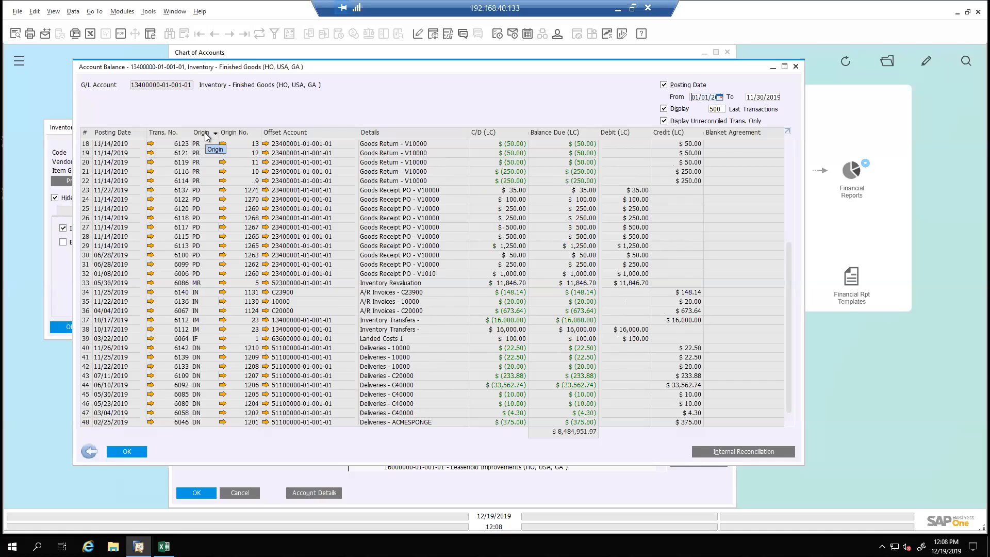
drag(789, 296, 782, 177)
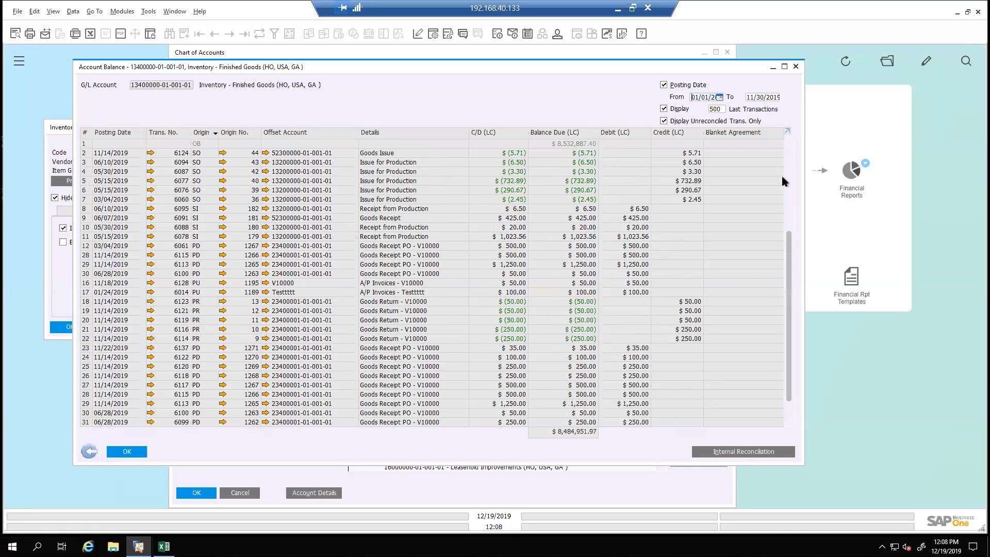
click(201, 135)
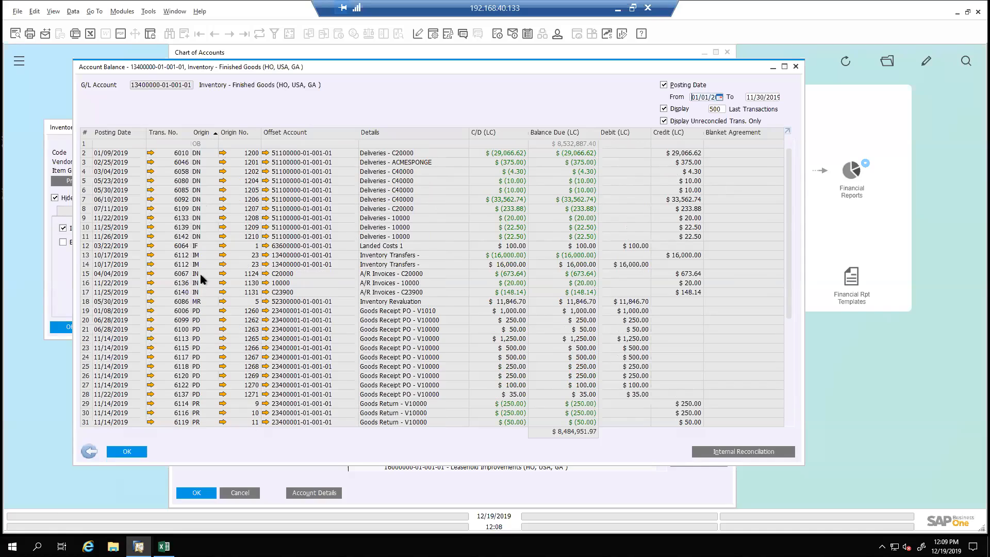
Open the offset account of the first 10/17/2019 inventory transfer line, try its Block Manual Posting option, and update the account
click(264, 255)
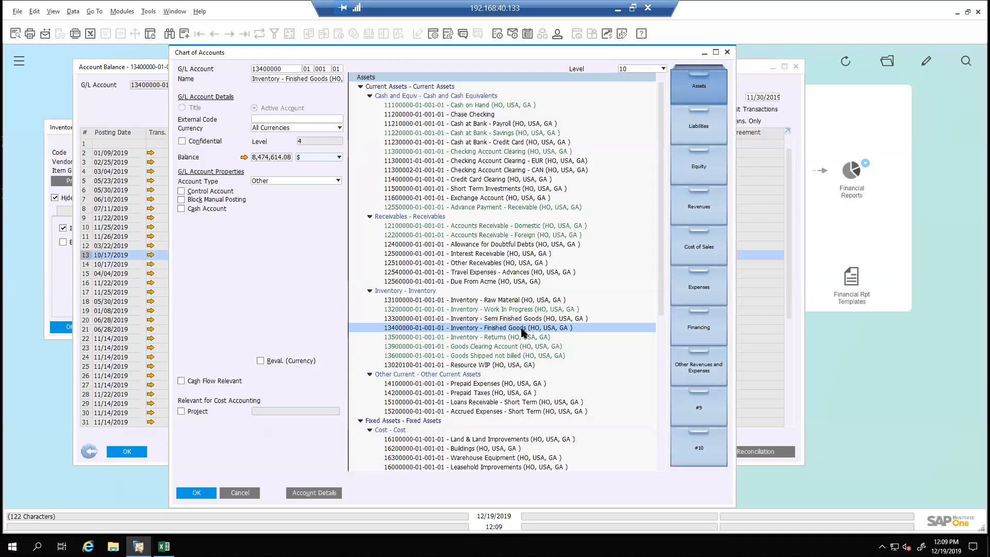
click(183, 200)
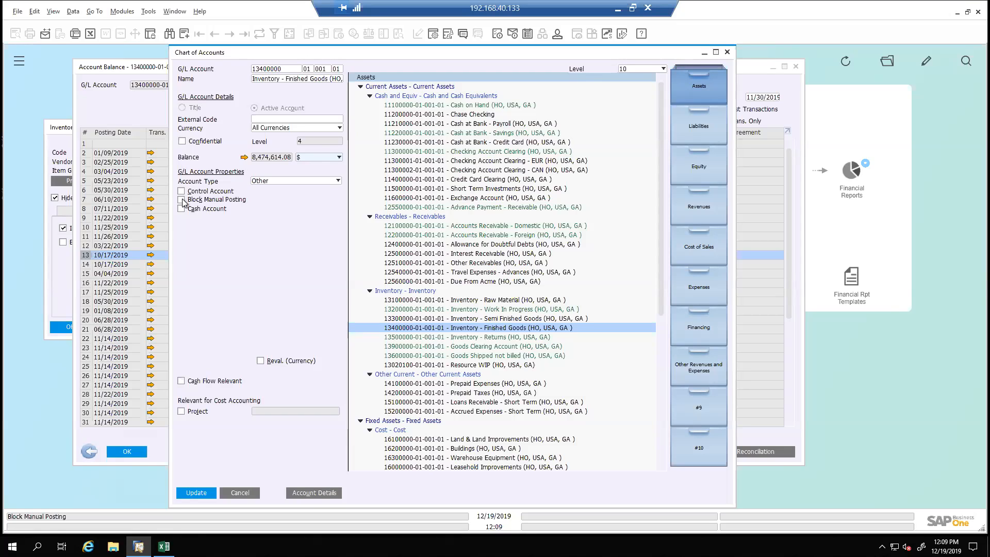
click(198, 494)
Examine the Returns, Work In Progress and Semi Finished Goods accounts and the Inventory title, and return to Inventory - Finished Goods
click(505, 338)
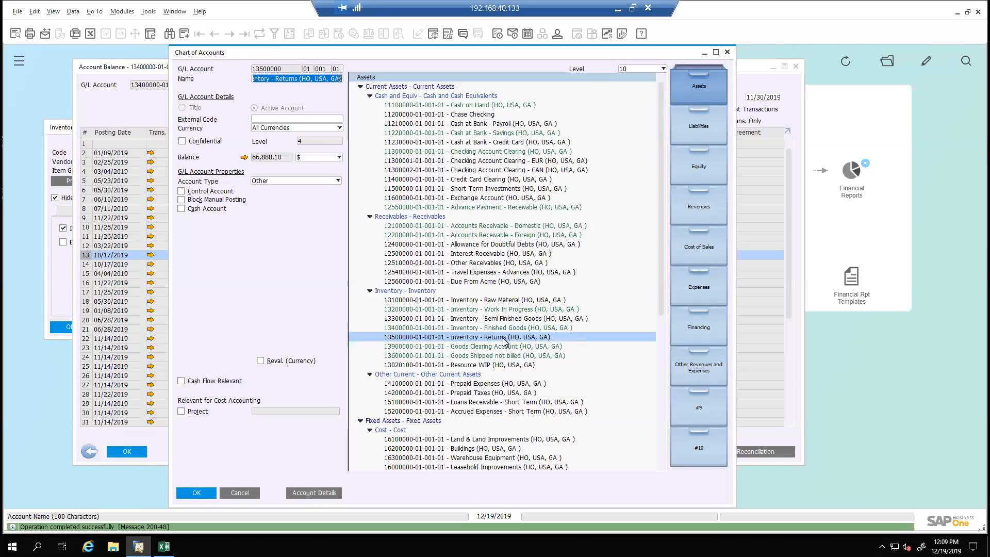
click(505, 310)
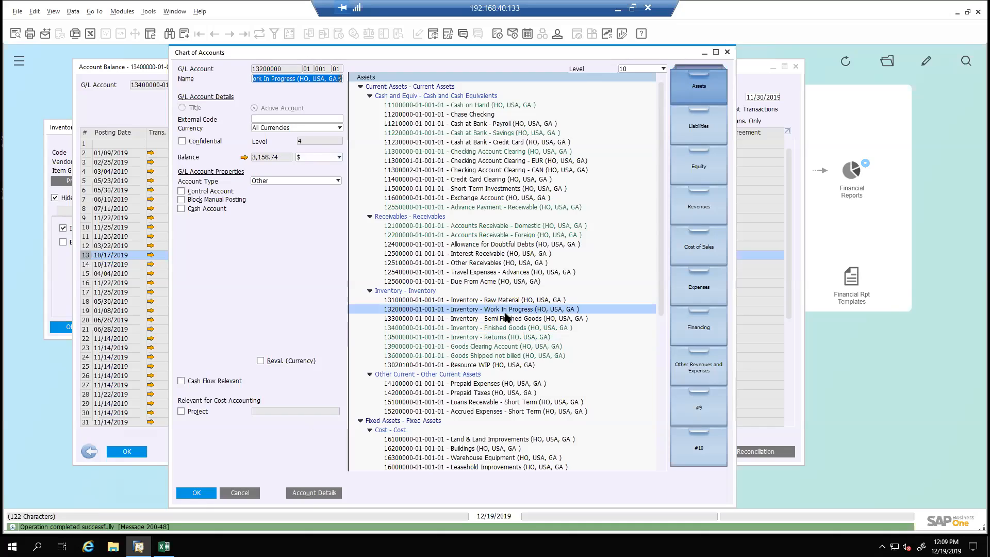
click(508, 319)
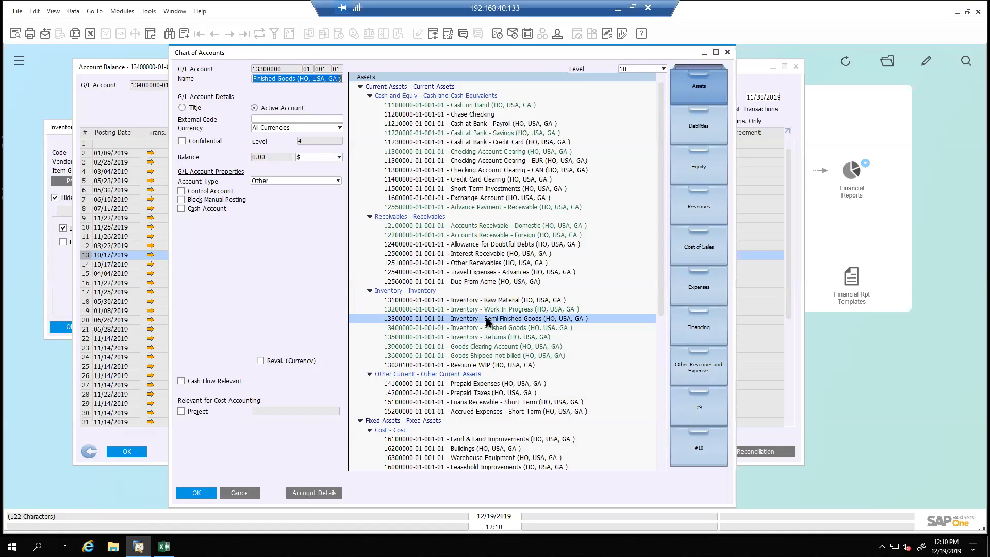
click(434, 294)
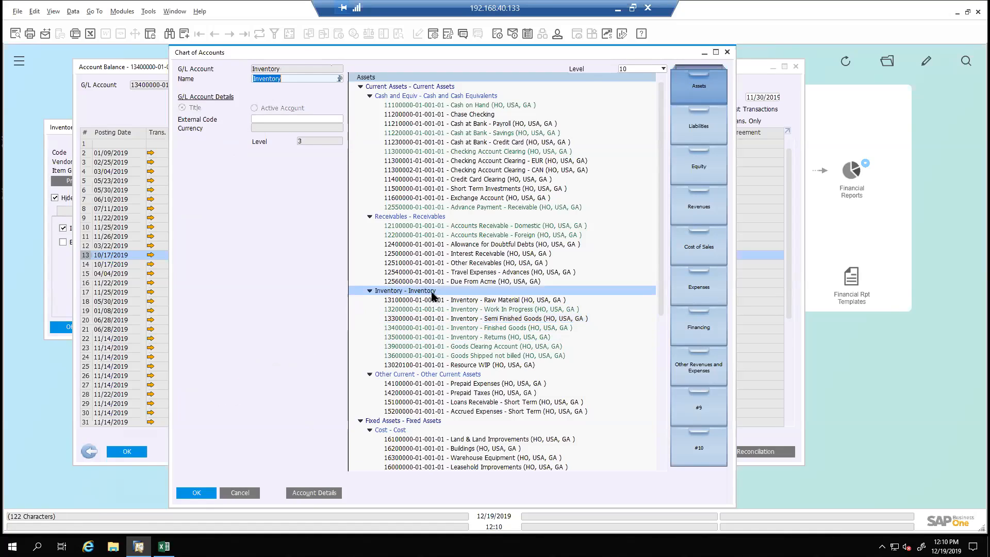
click(516, 328)
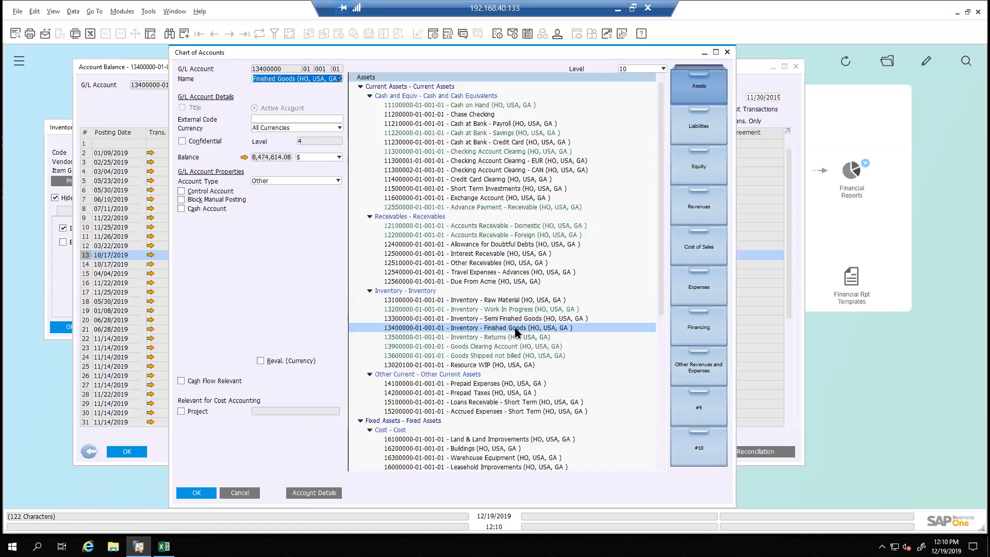
Close the account details, the account balance, the Chart of Accounts and the Inventory in Warehouse Report criteria
click(240, 492)
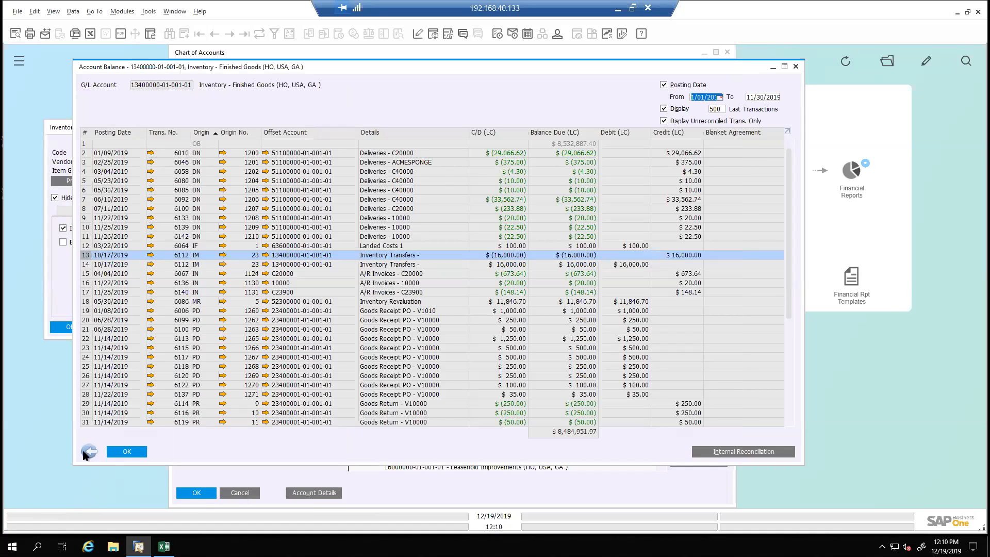
click(127, 451)
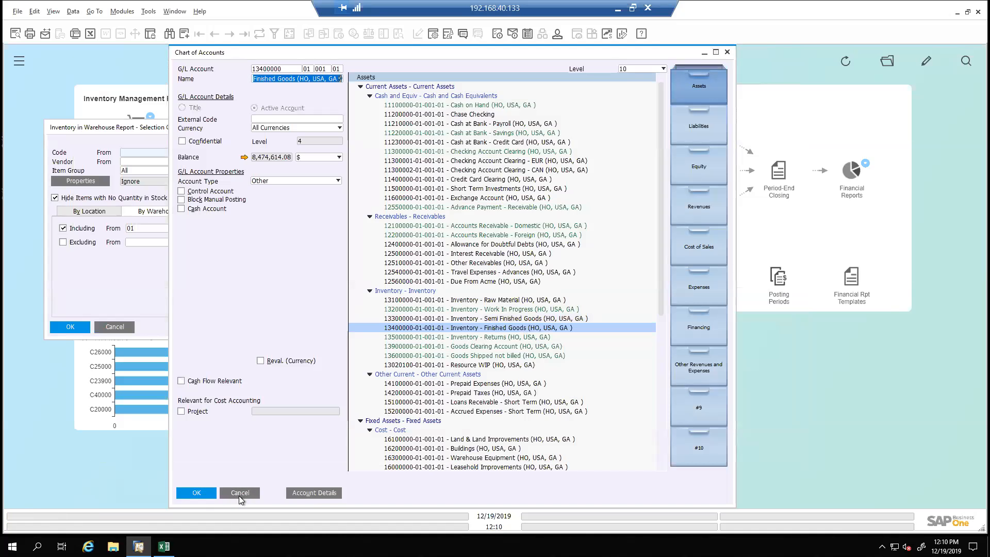
click(239, 492)
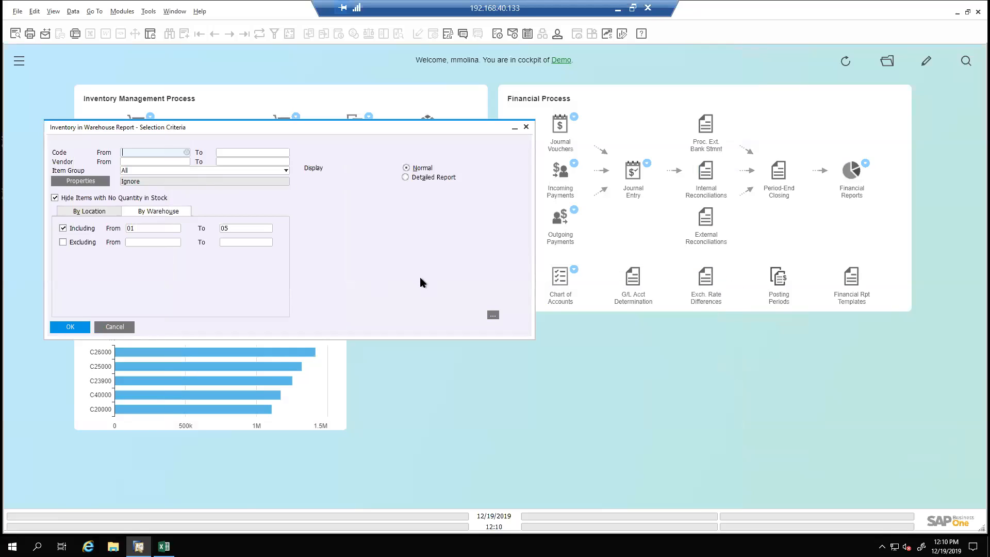
drag(440, 133, 580, 147)
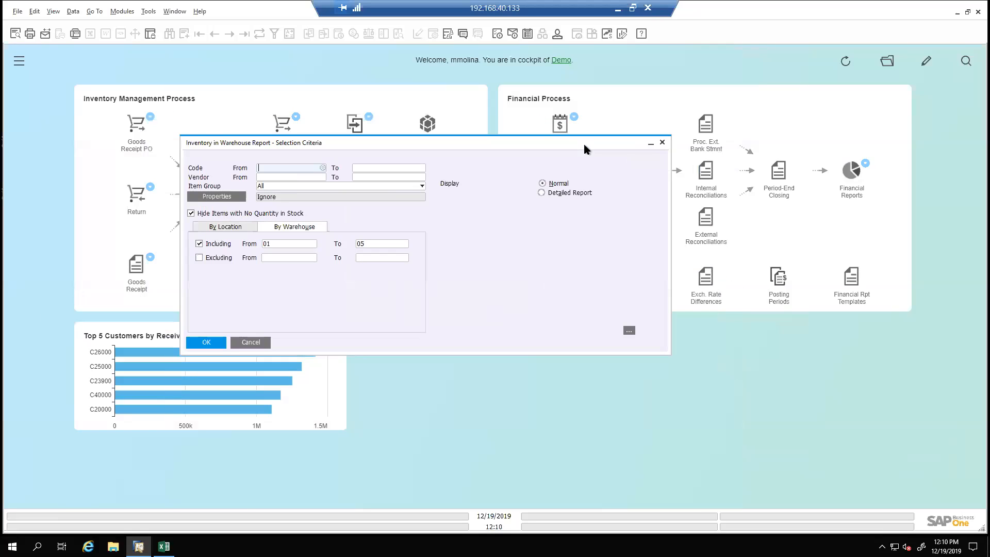
click(662, 144)
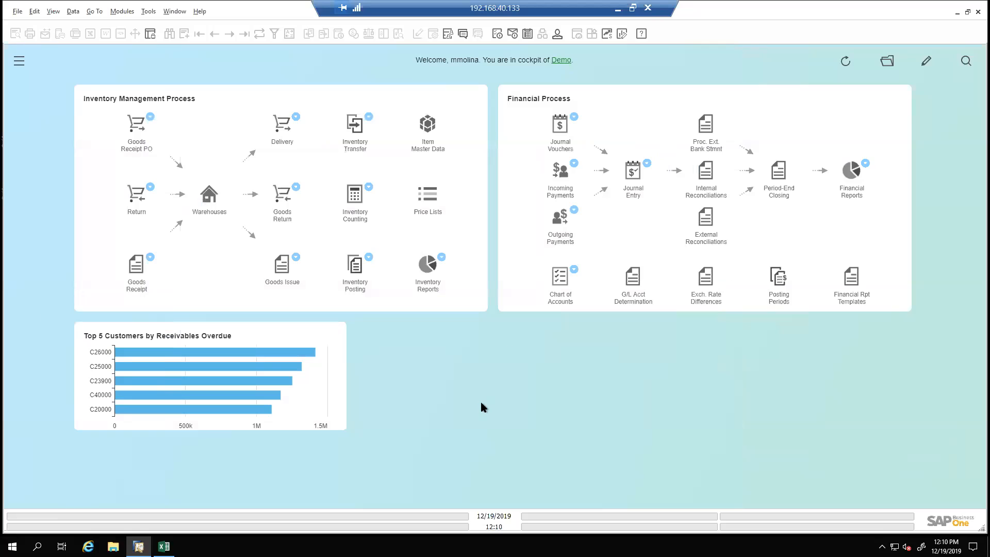
click(440, 258)
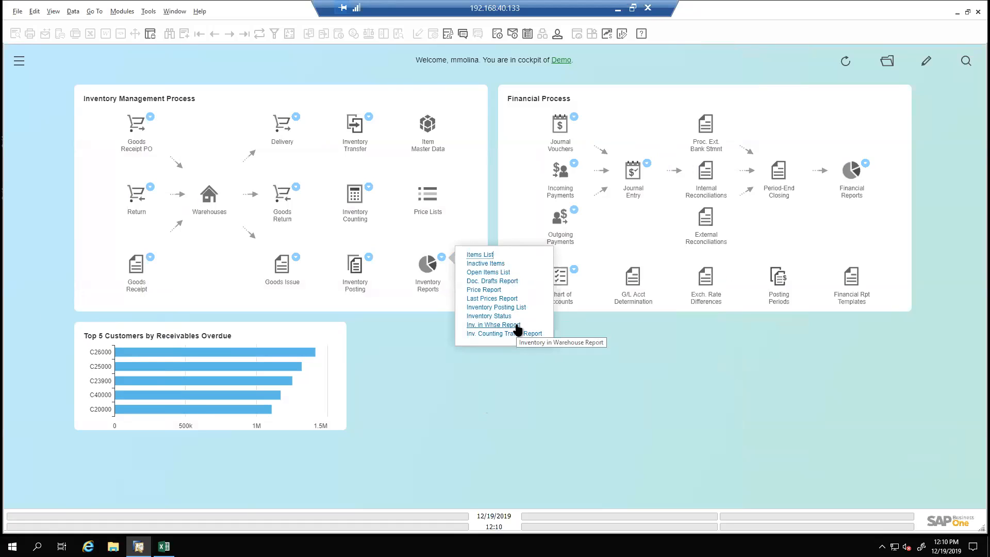
click(499, 401)
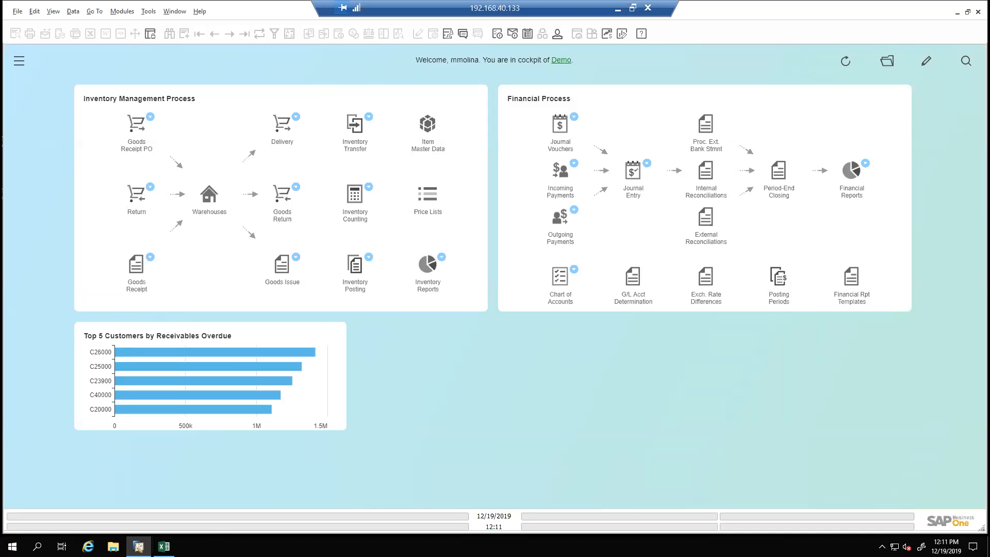
Switch to Excel and copy the warehouse 05 count rows, cells A2:E8
click(164, 547)
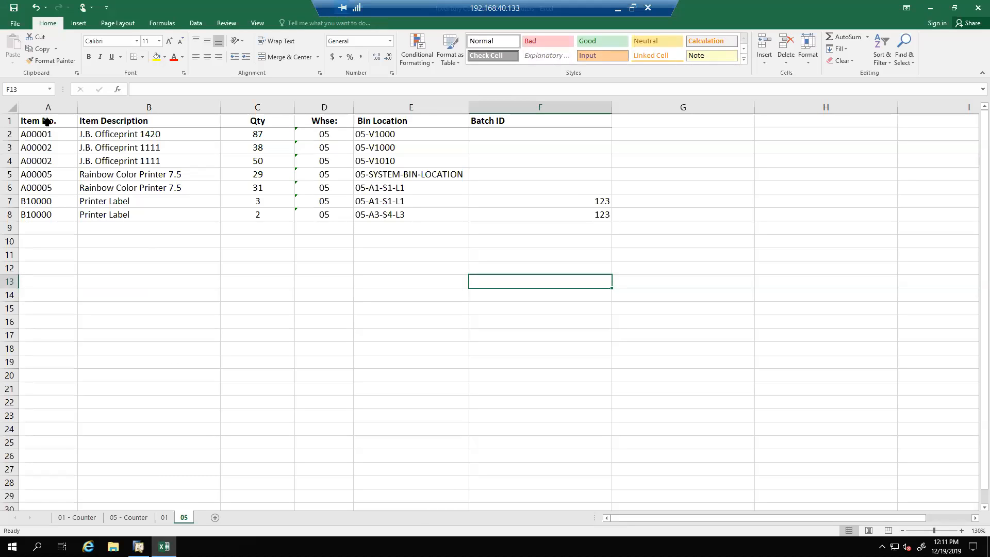
drag(44, 133, 369, 209)
key(ctrl+c)
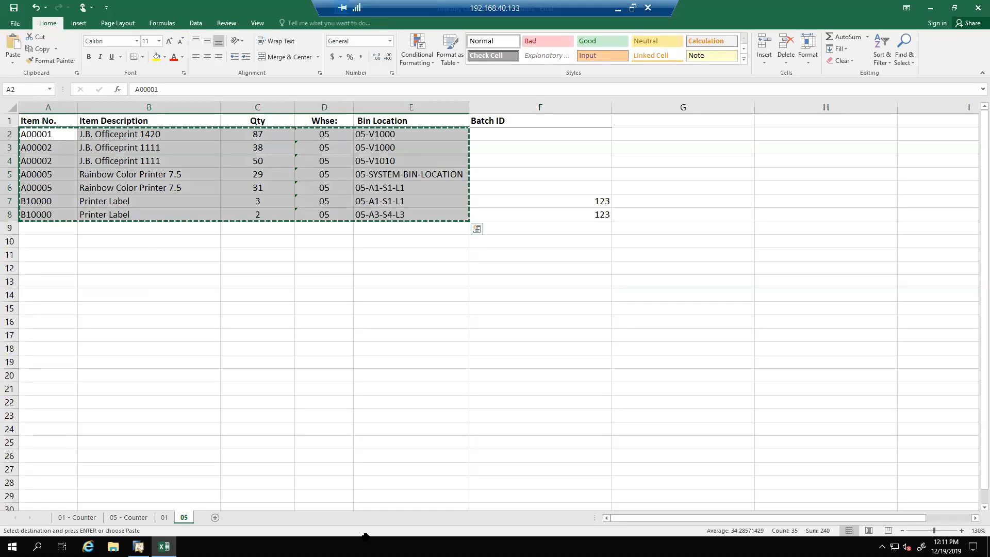
Switch back to SAP Business One, open a new Inventory Counting document, and try to paste the copied rows from the Item No. column
click(138, 547)
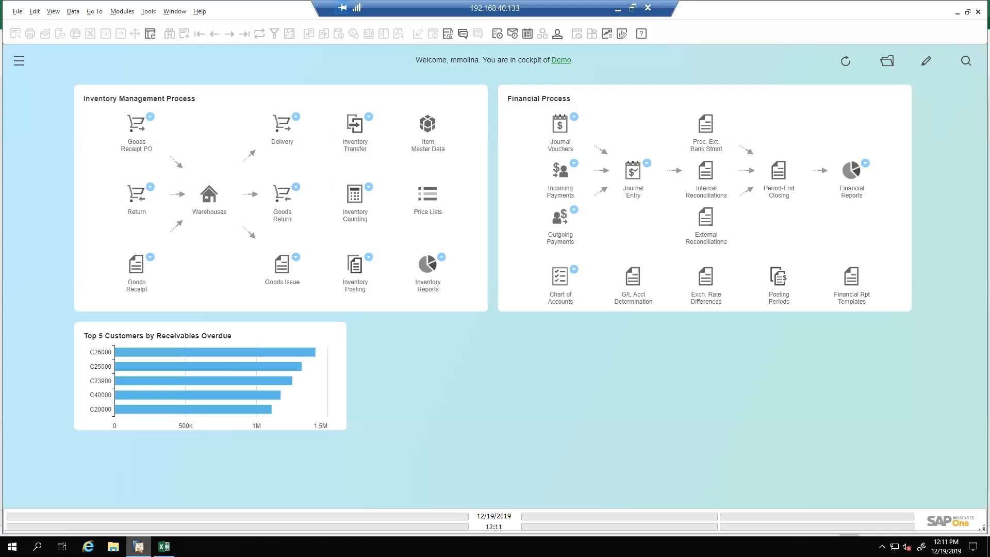
click(356, 198)
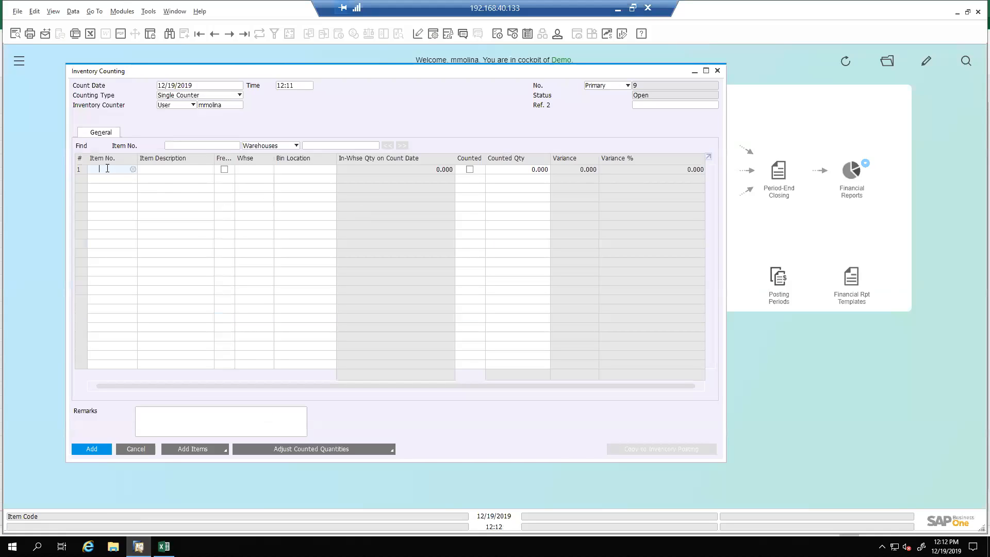
right_click(108, 169)
click(138, 202)
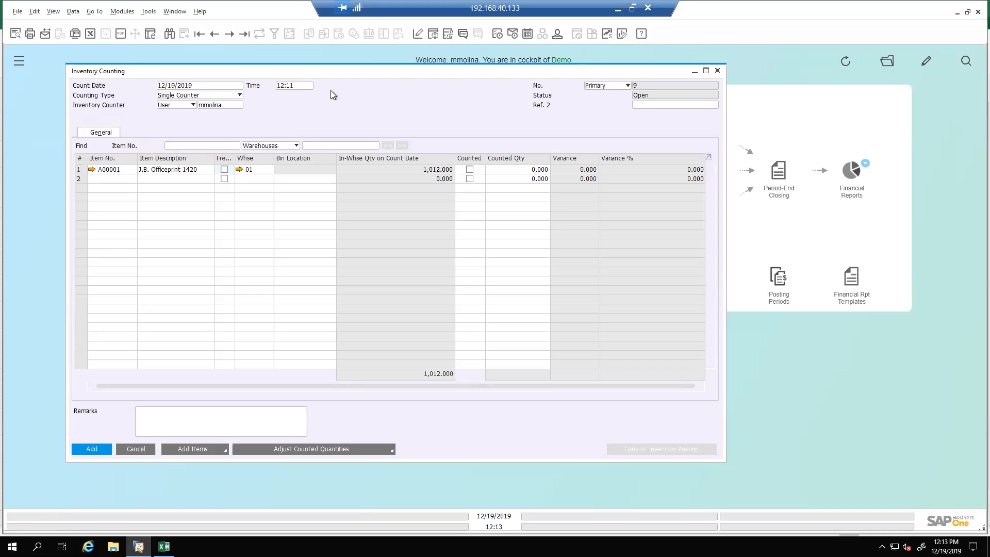
Display the last Inventory Counting document, discarding the unsaved new count
click(246, 35)
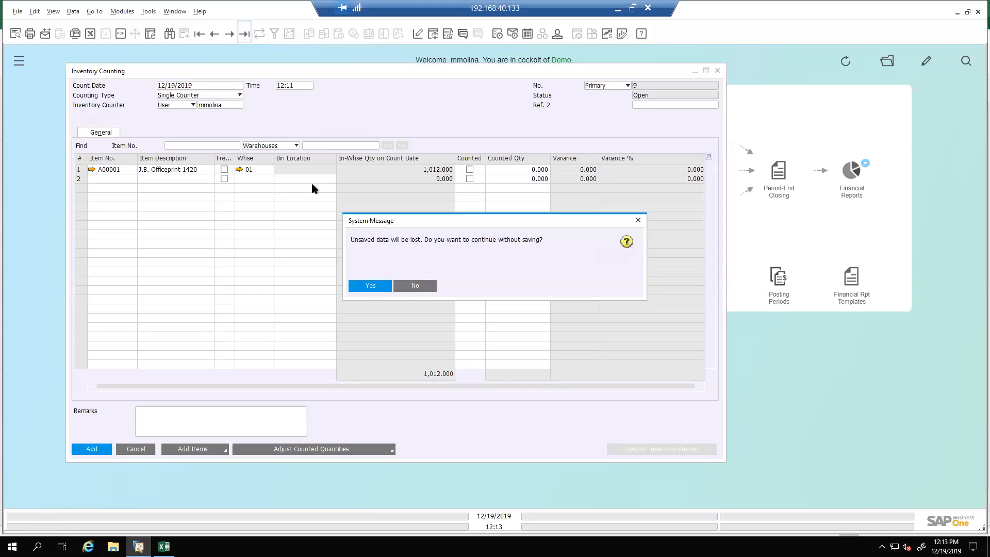
click(370, 285)
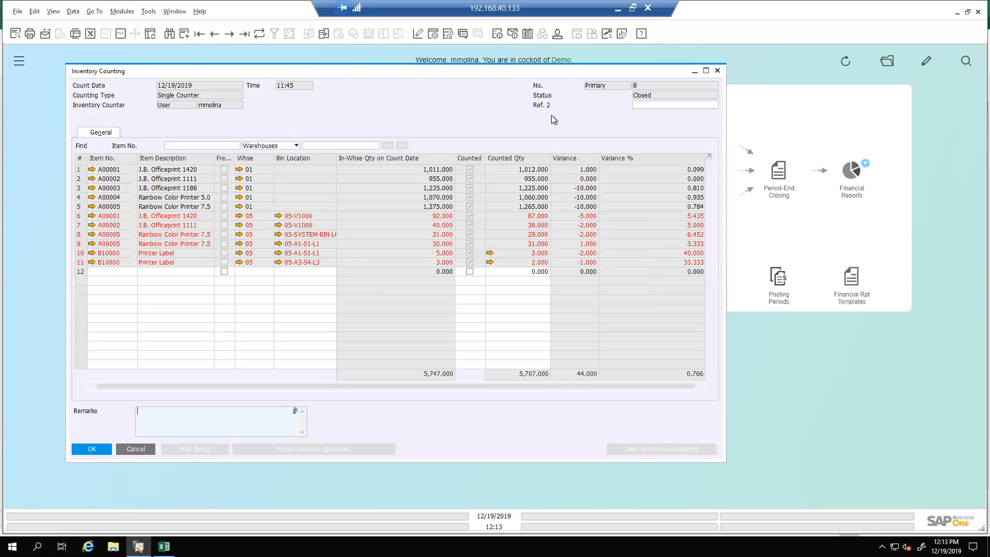
Find the open Inventory Counting documents and open the single-counter count No. 4 dated 10/22/2018
key(ctrl+f)
click(638, 94)
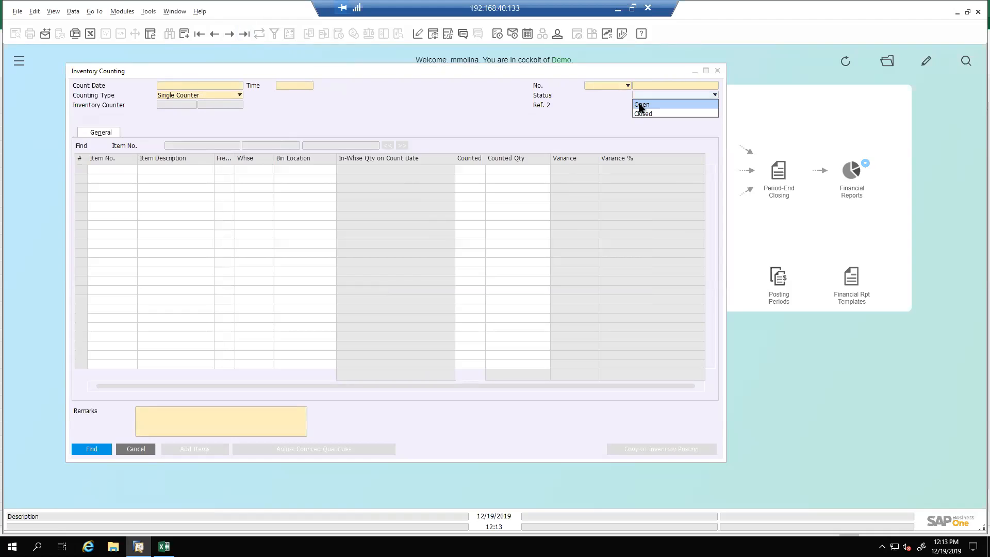
click(640, 105)
key(Return)
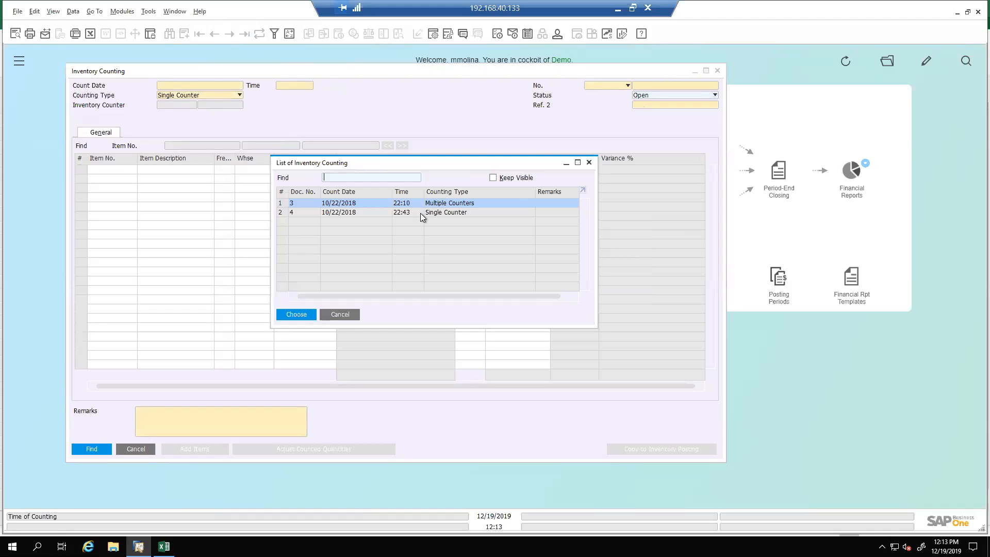
click(419, 212)
double_click(420, 213)
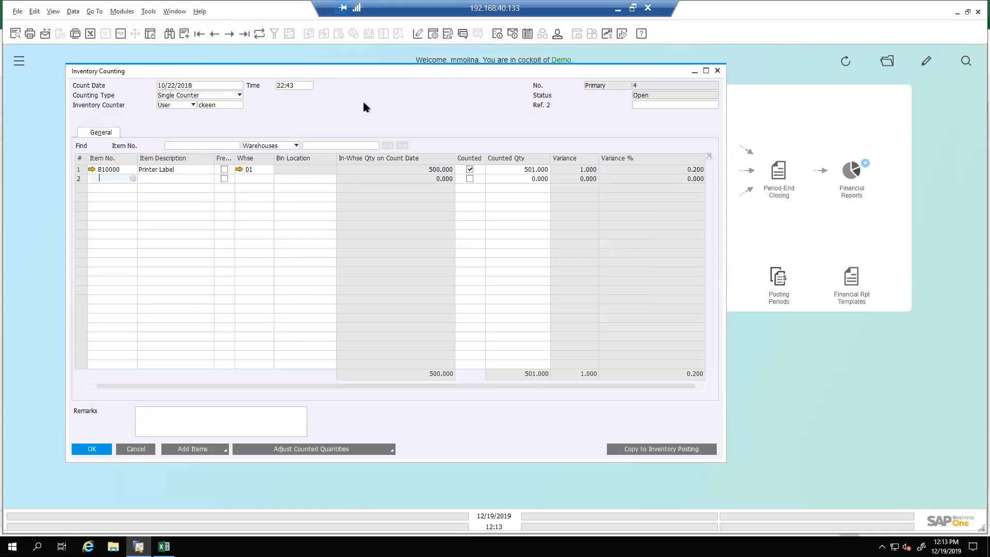
Try freezing the Printer Label line with the Freeze column widened, and return to the last counting document without saving
click(225, 169)
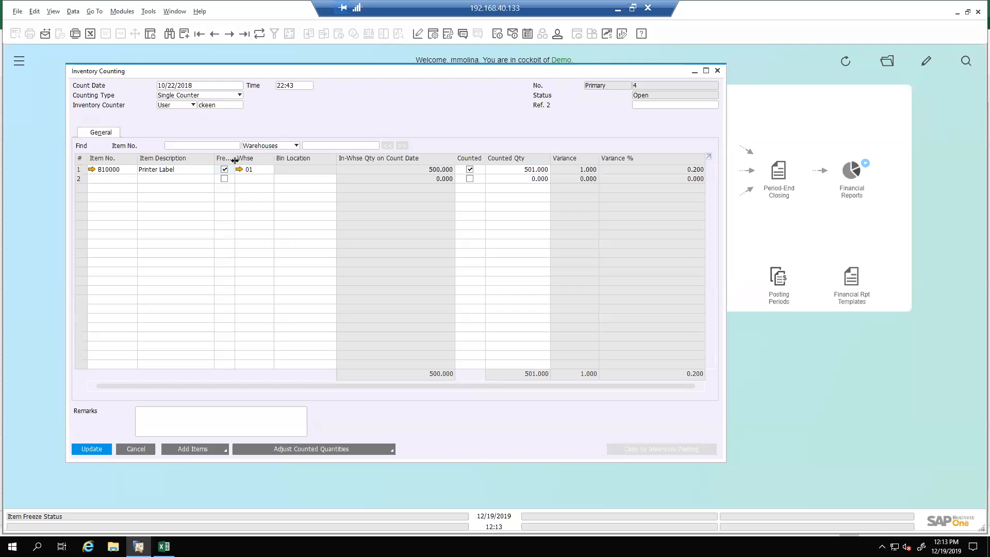
drag(258, 168, 273, 166)
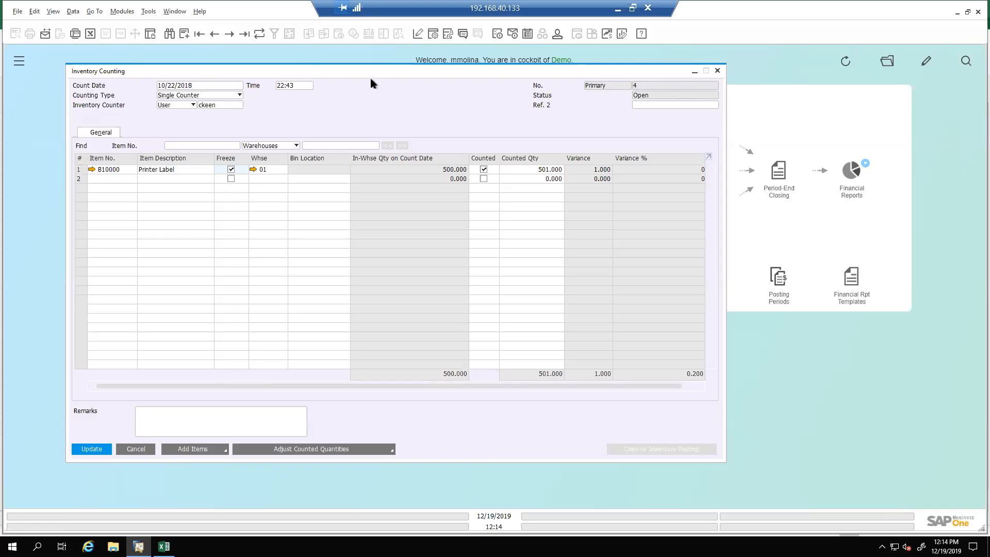
click(249, 35)
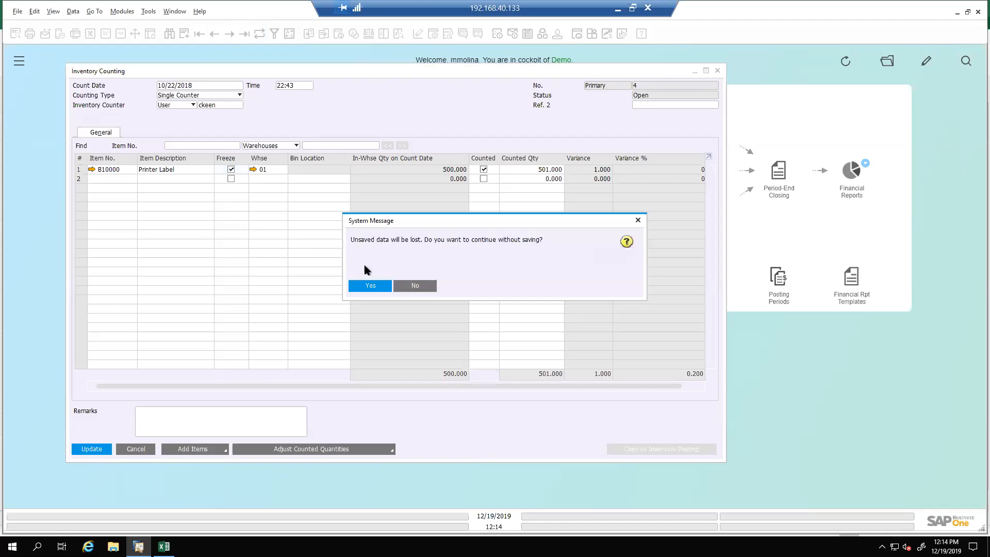
click(369, 286)
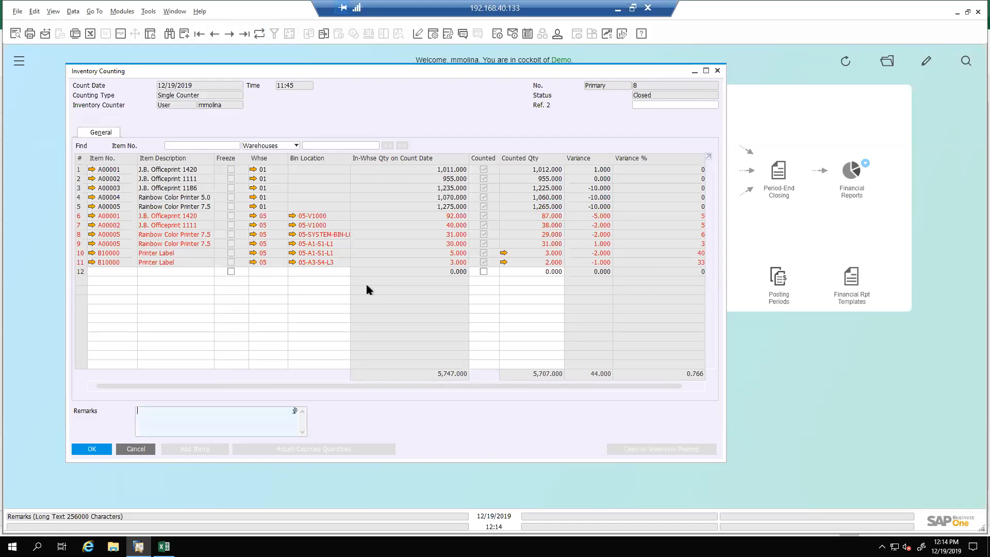
Open the warehouse 05 setup from its count line and drill through its bin location list into the contents of bin 05-A1-S1-L1
click(253, 216)
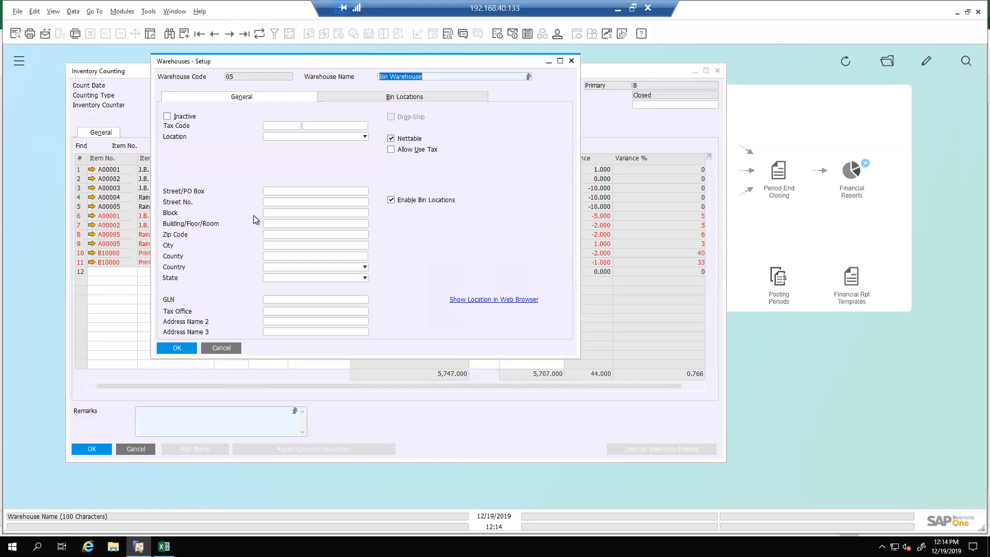
click(387, 98)
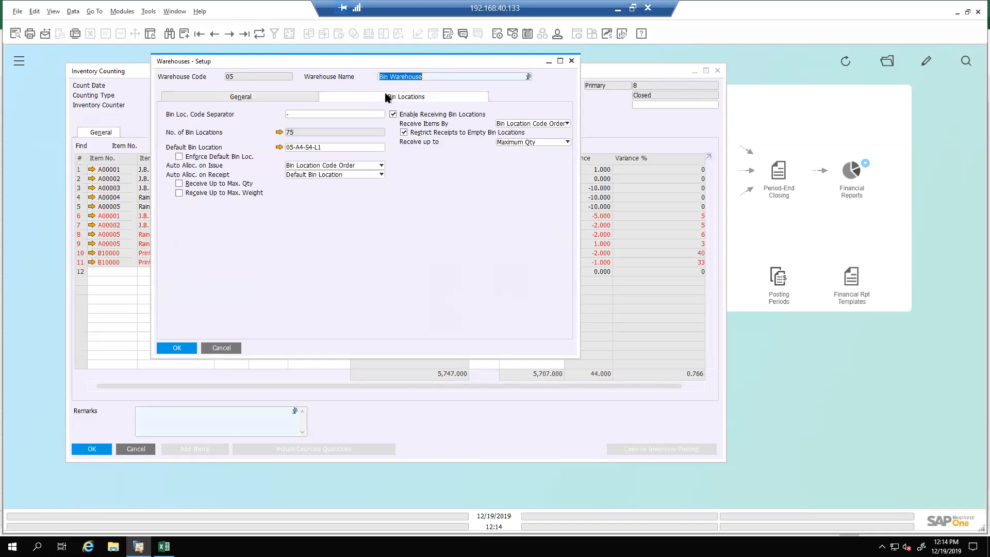
click(278, 132)
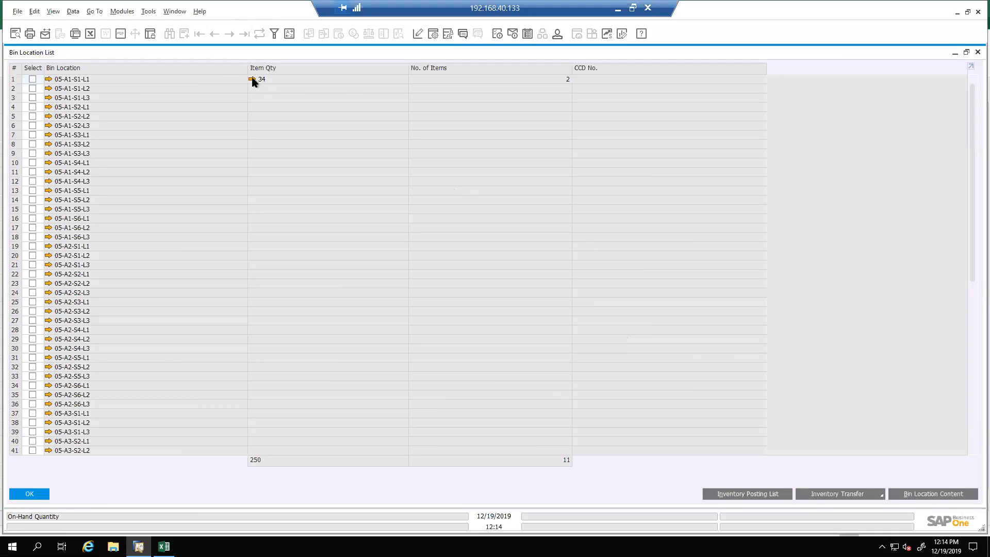
click(252, 80)
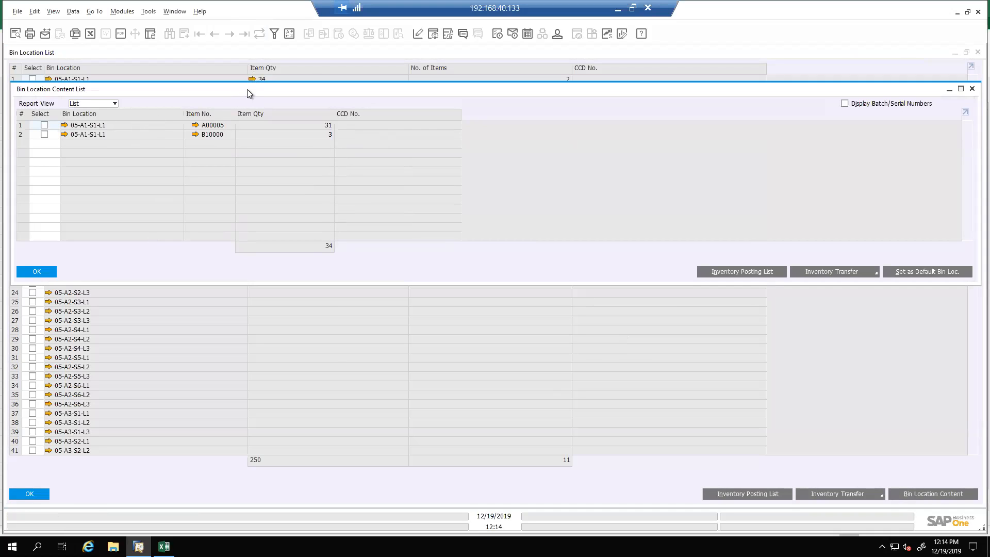
drag(247, 90, 256, 91)
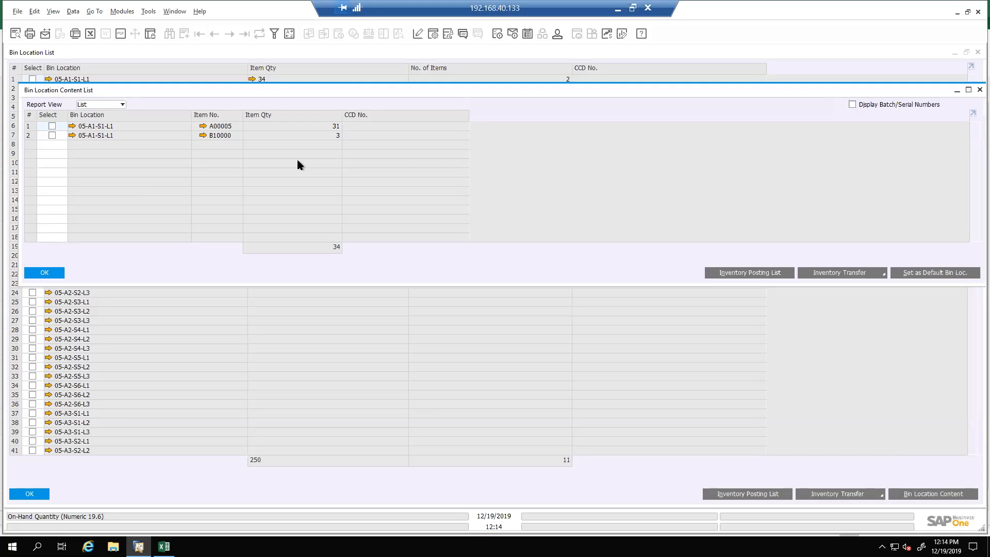
Close the bin contents, the bin location list, the warehouse setup and the Inventory Counting document
click(56, 275)
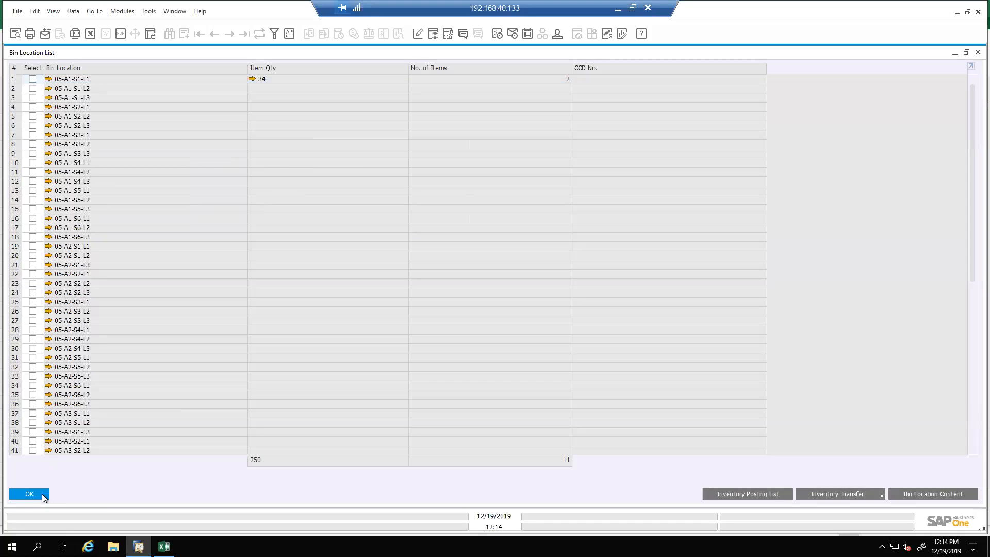
click(42, 494)
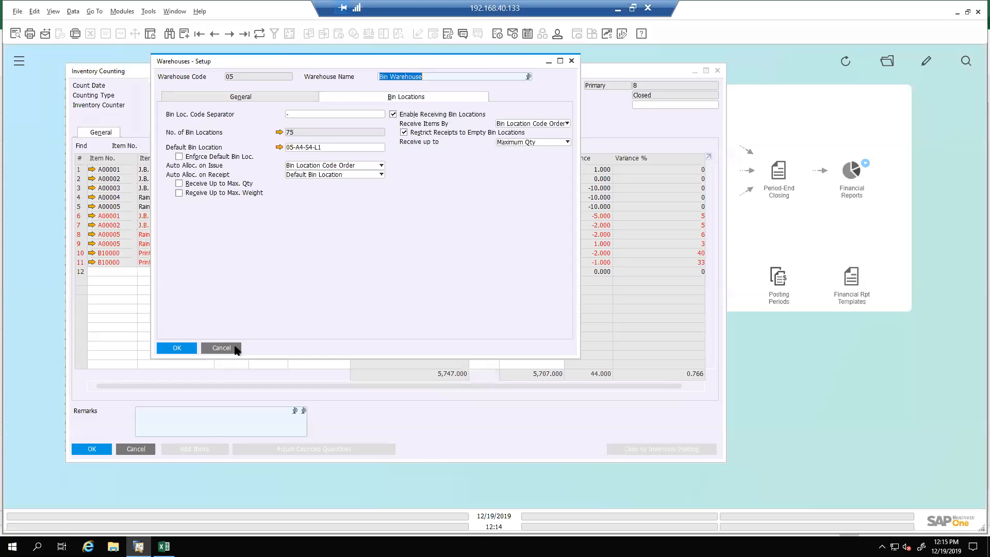
click(232, 349)
click(149, 448)
Open the selection criteria of the Bin Location Content List from the inventory reports
click(23, 62)
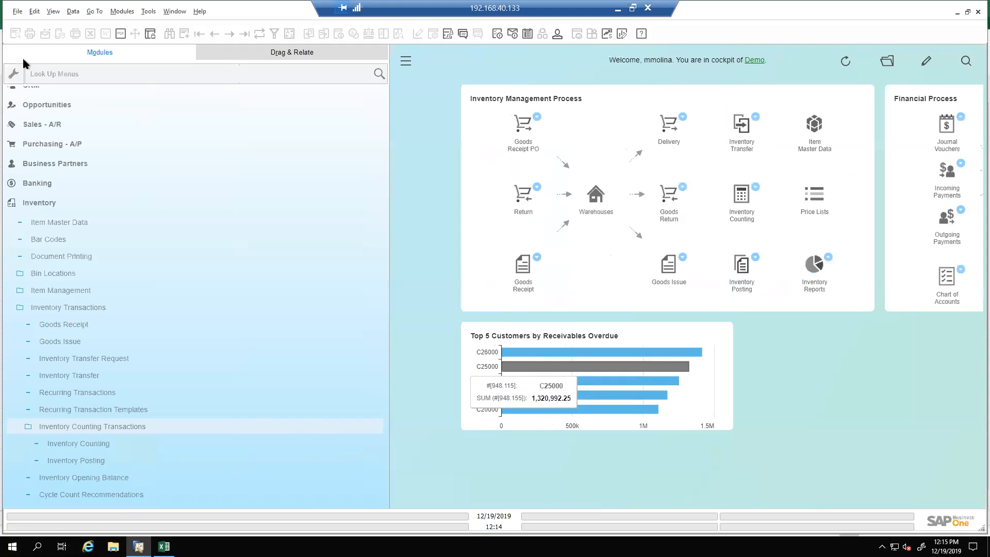
click(76, 308)
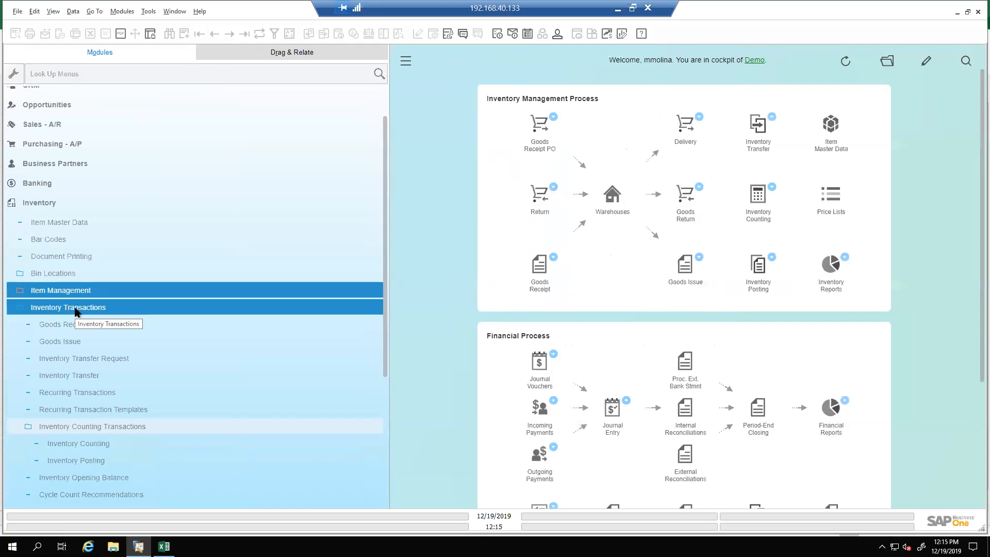
click(75, 308)
click(65, 274)
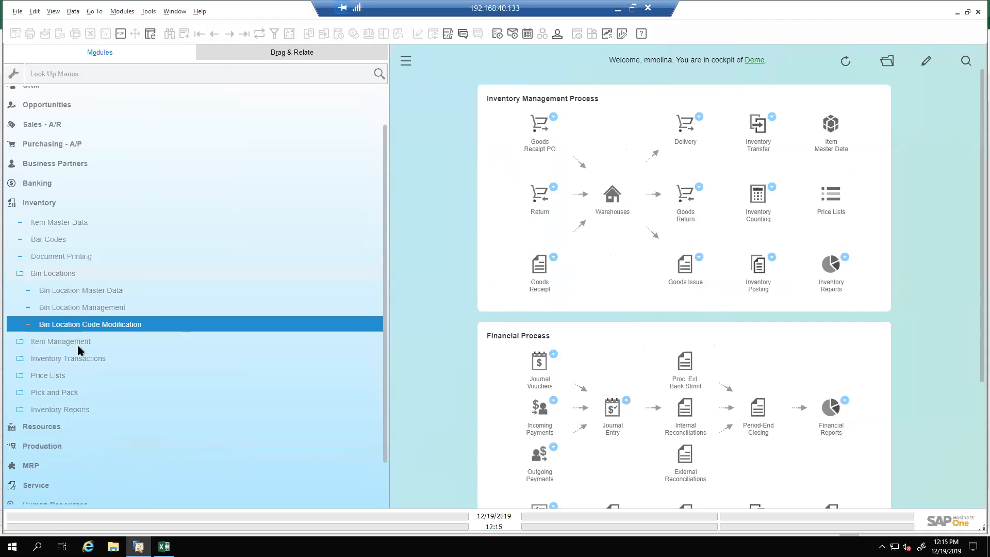
click(77, 409)
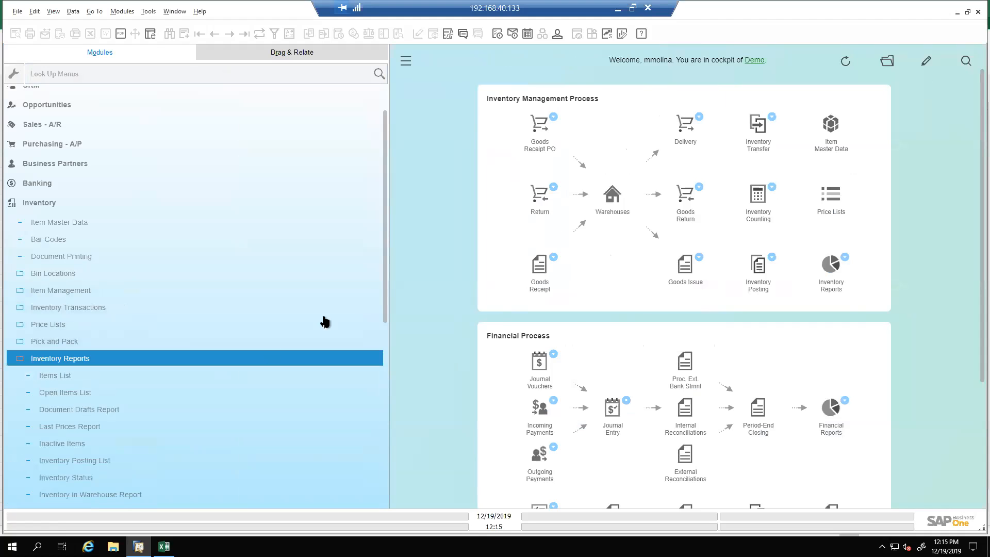
click(380, 294)
scroll(384, 345, down, 5)
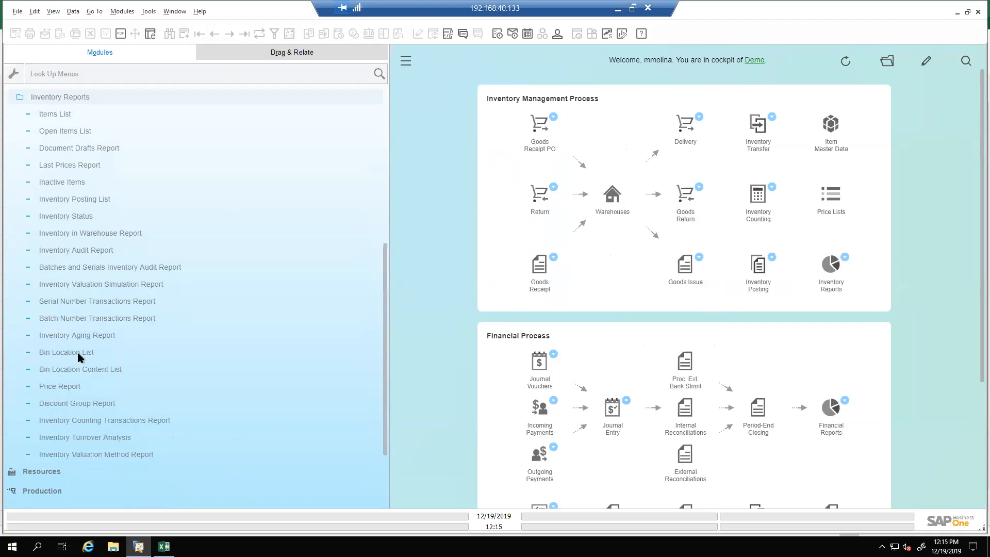
click(80, 370)
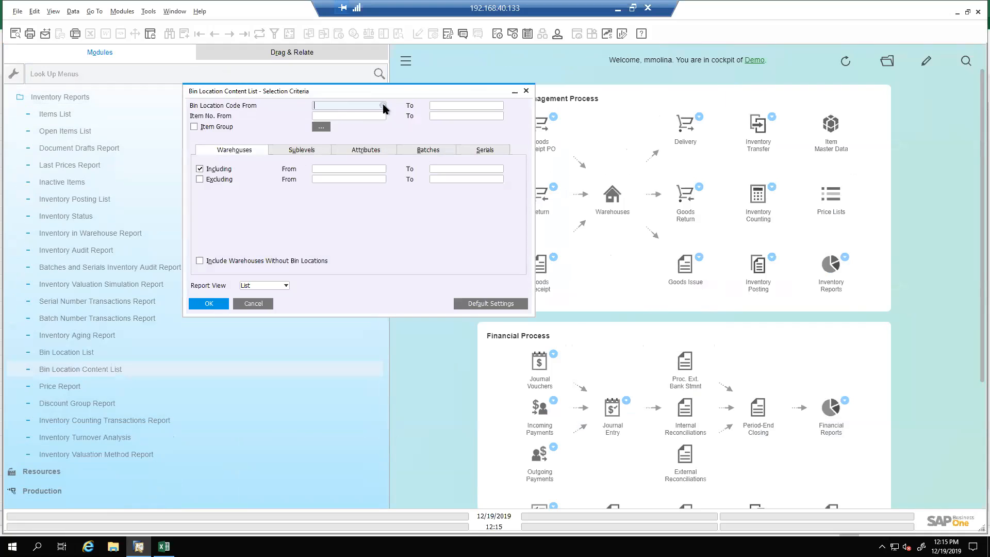
Set the report's bin location code range from 05-A1-S1-L1 to 05-V1010
click(383, 106)
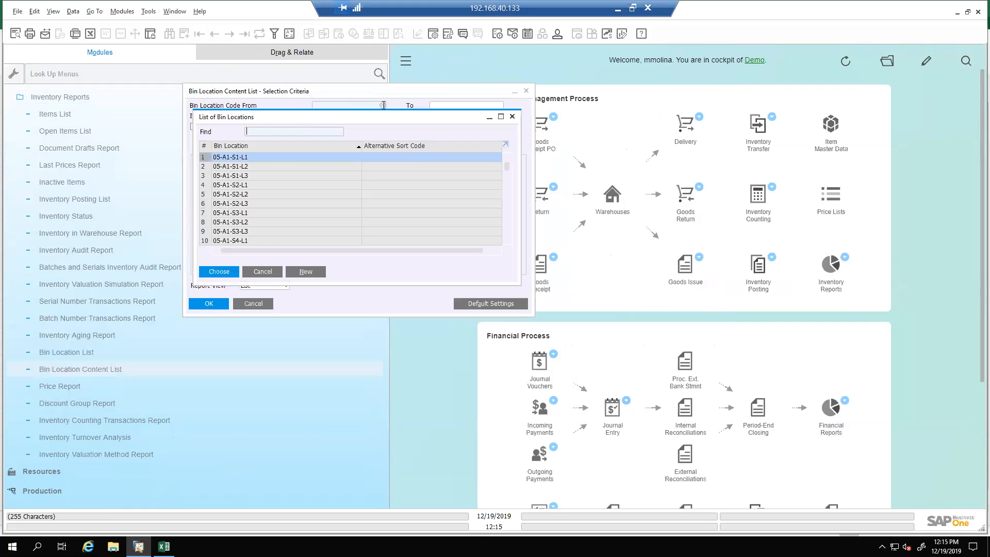
double_click(287, 155)
click(500, 105)
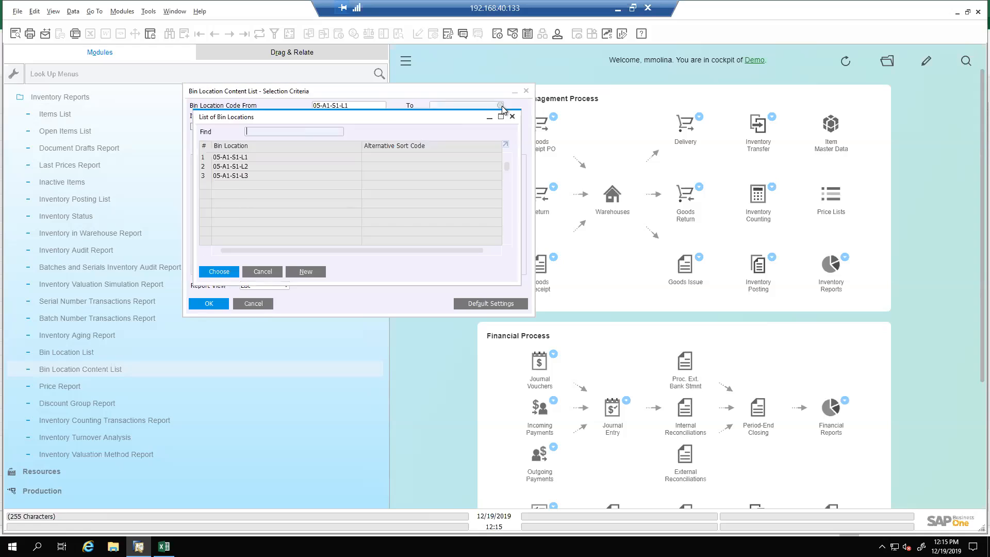
scroll(507, 230, down, 10)
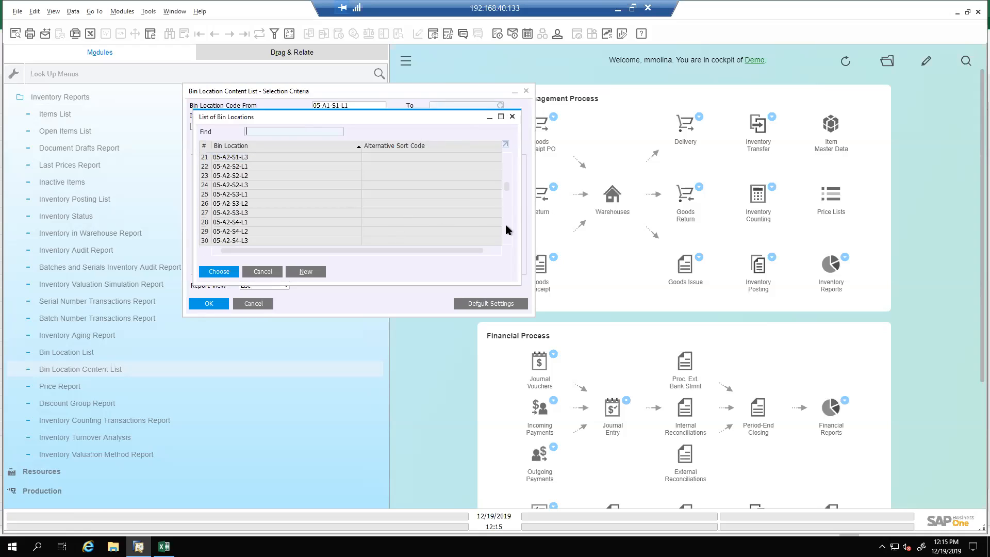
scroll(507, 222, down, 12)
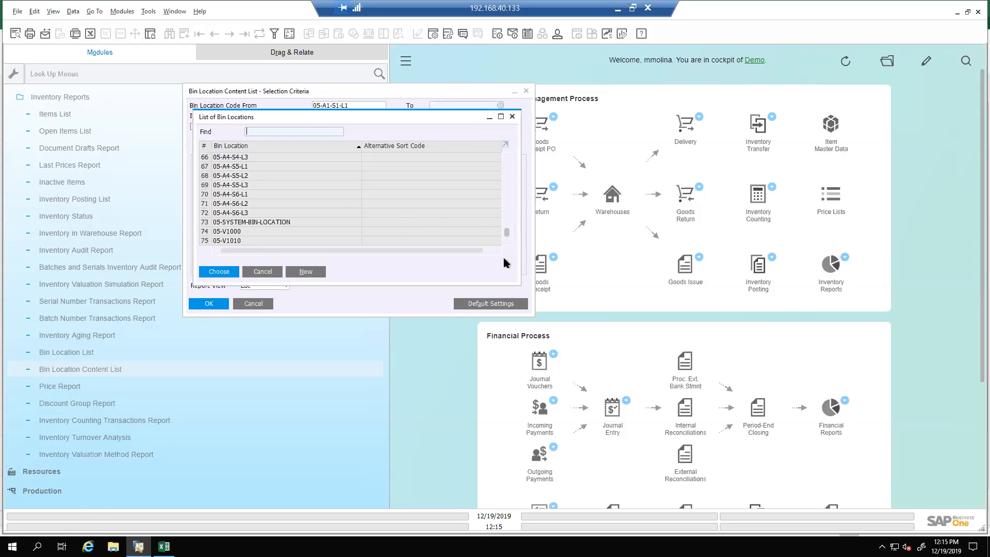
double_click(239, 241)
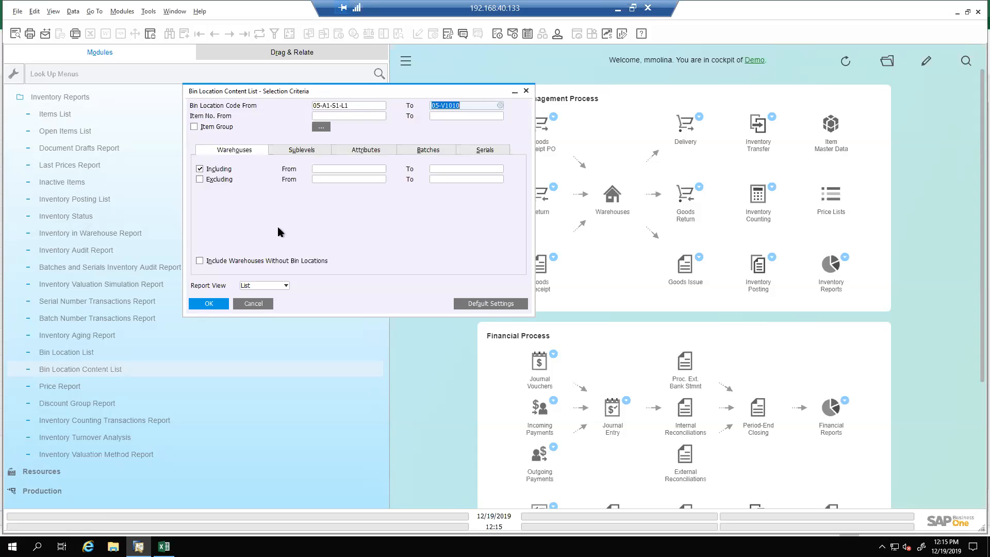
Run the Bin Location Content List, make its window taller, and display the batch and serial numbers
click(220, 303)
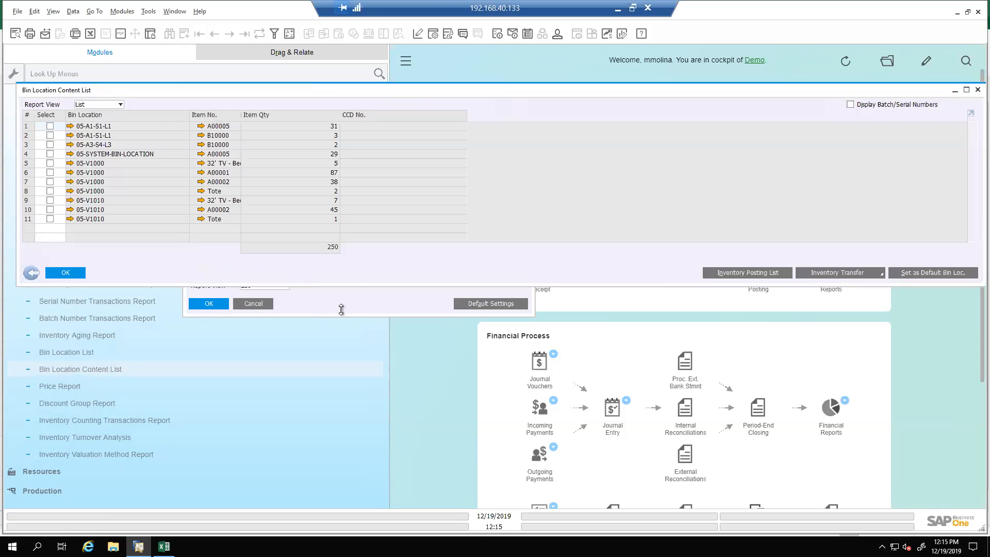
drag(355, 283, 372, 454)
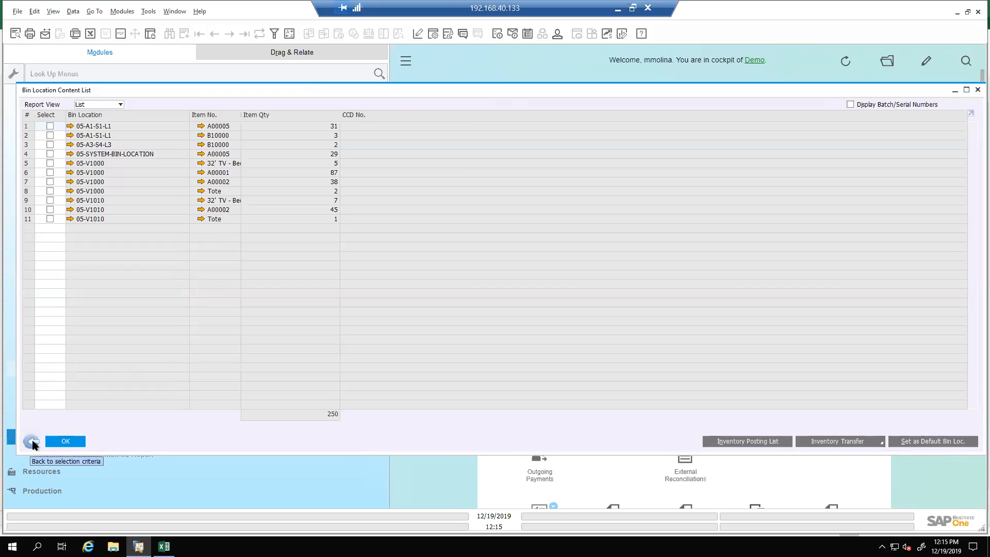
click(851, 104)
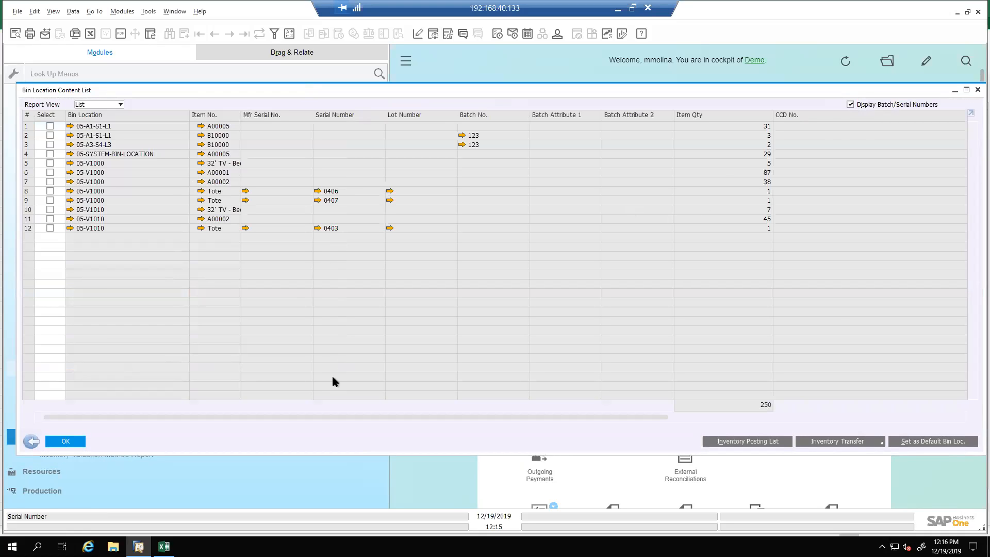